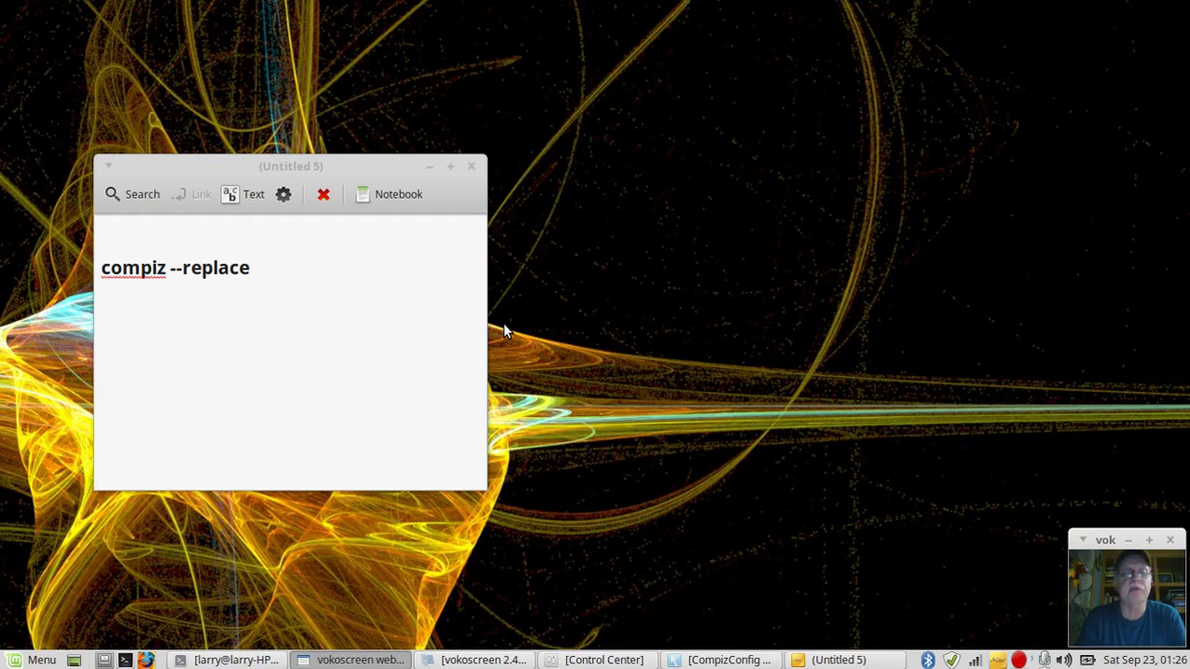
- Try to enlarge the note's text by applying the Huge size and increasing the font size
click(251, 199)
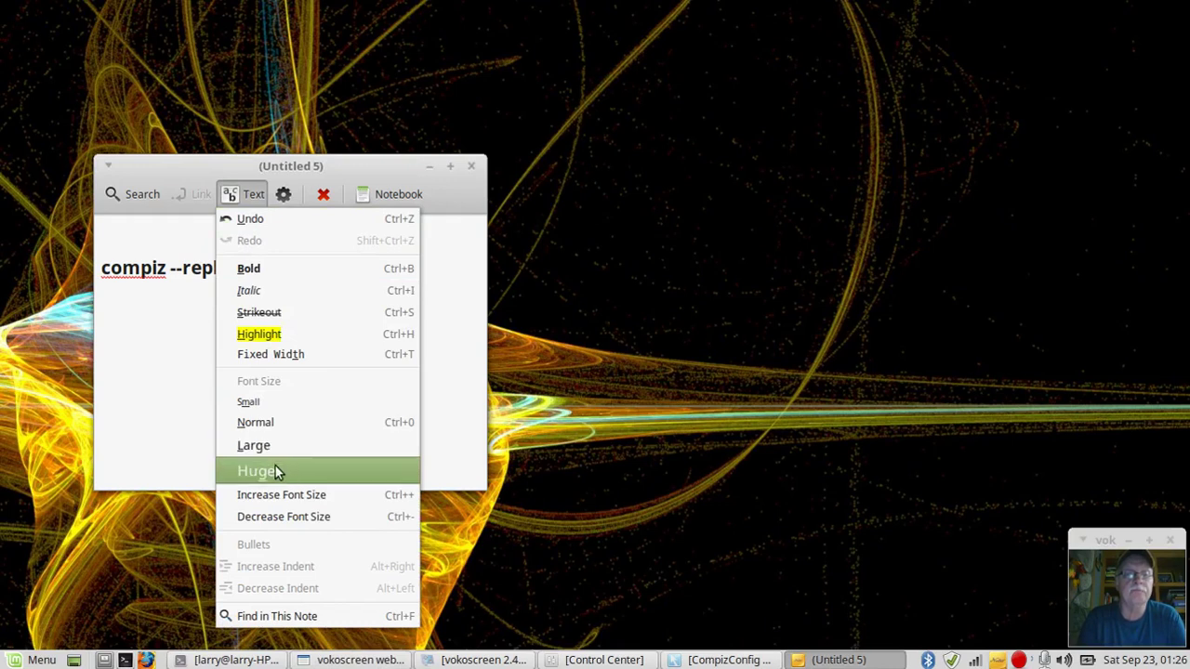
click(275, 467)
click(247, 195)
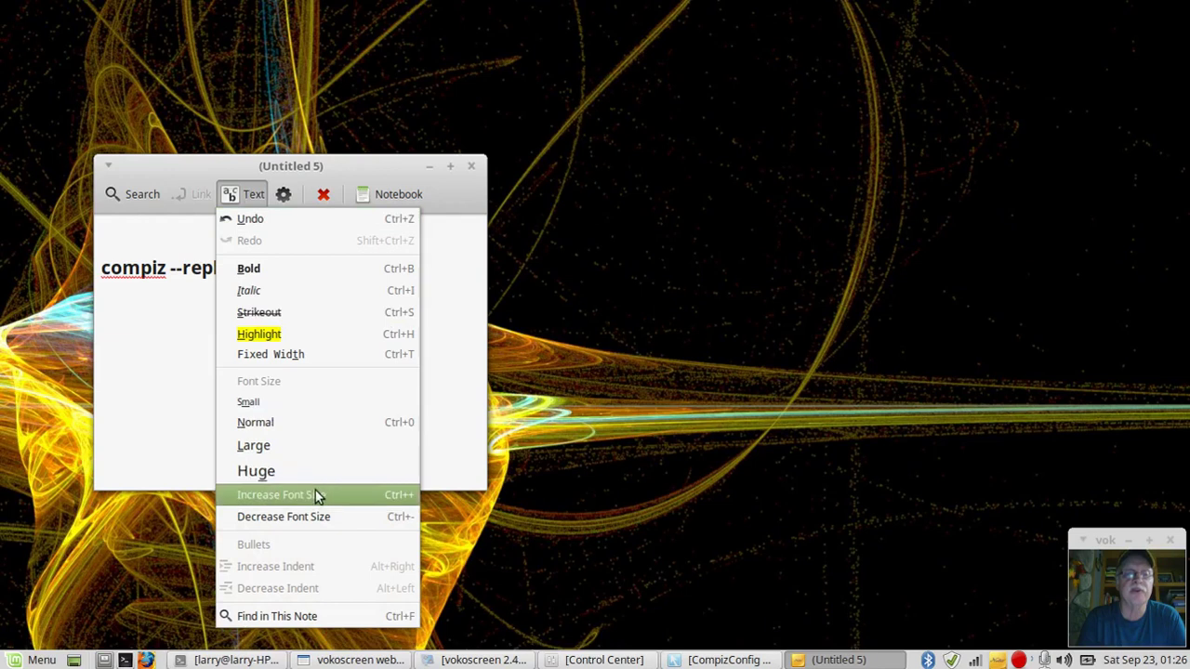
click(316, 497)
click(359, 313)
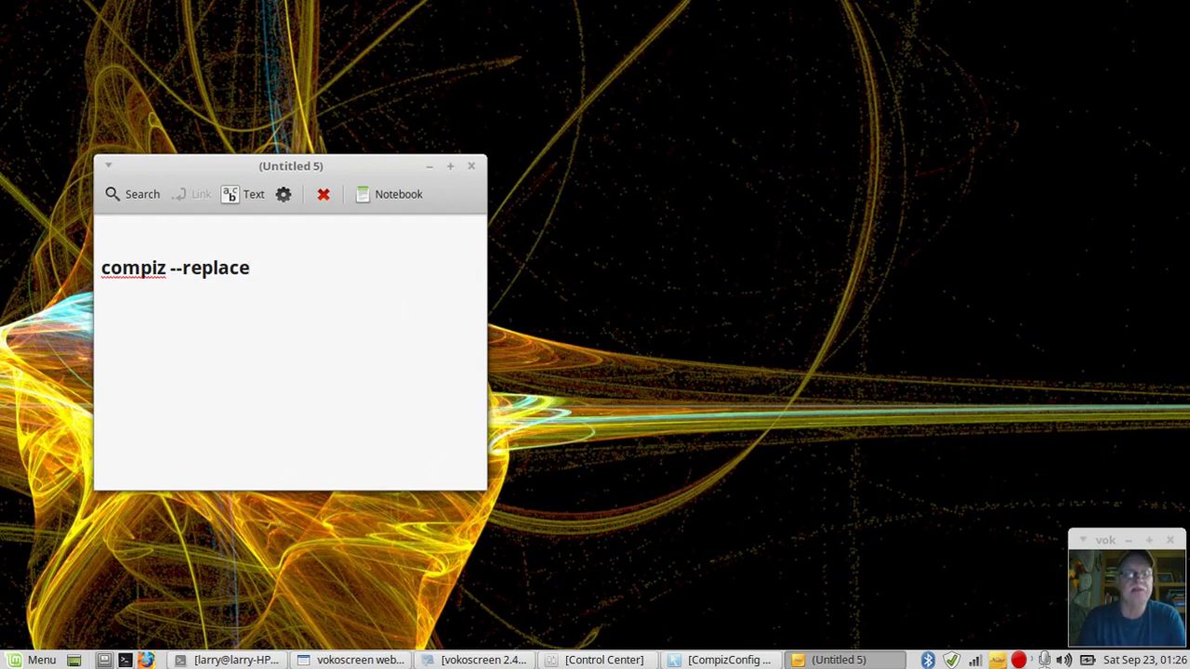
- Open a new terminal, enter the command compiz --replace without running it, and minimise the terminal
click(126, 661)
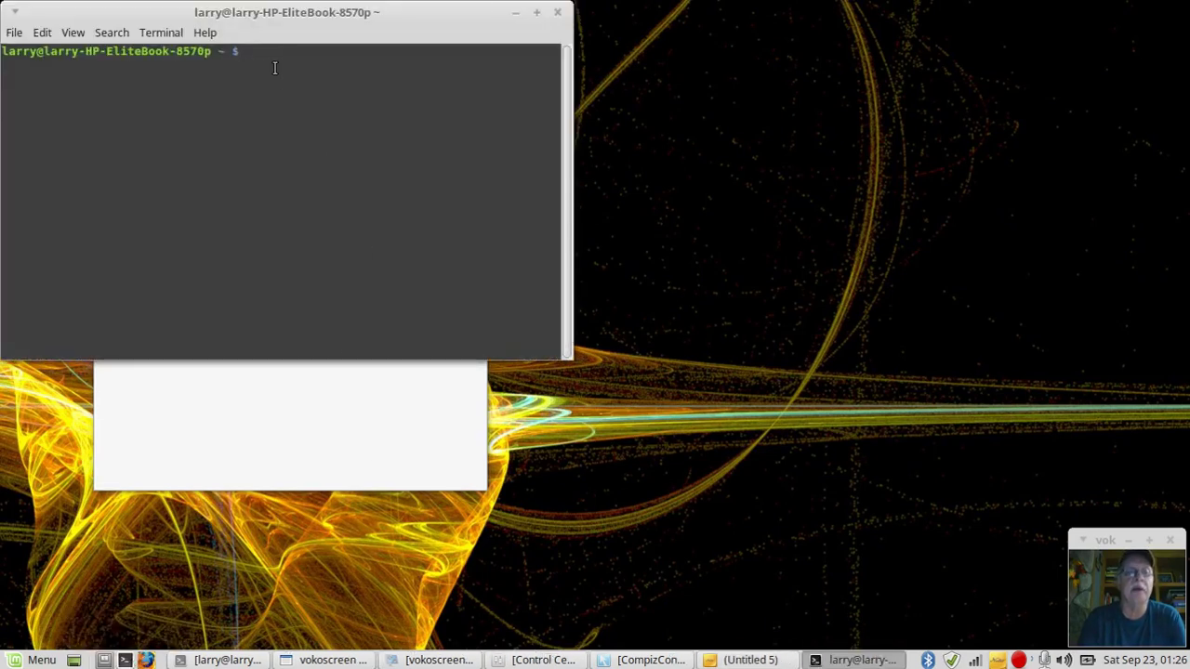
text(compi)
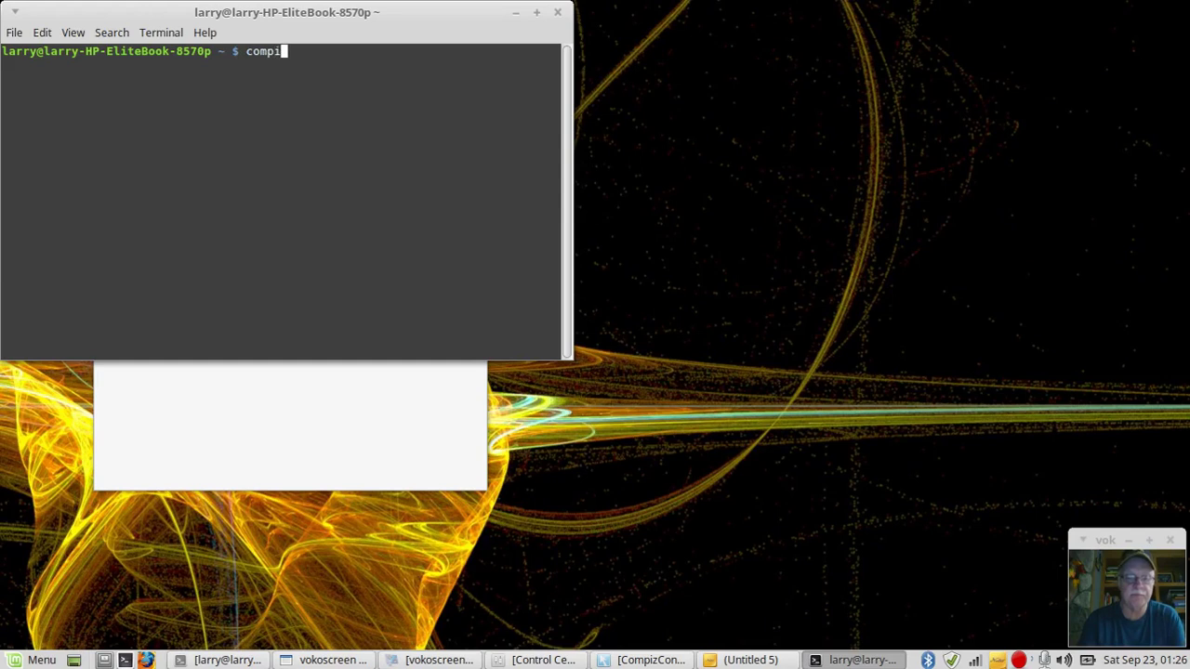
text(z --replace)
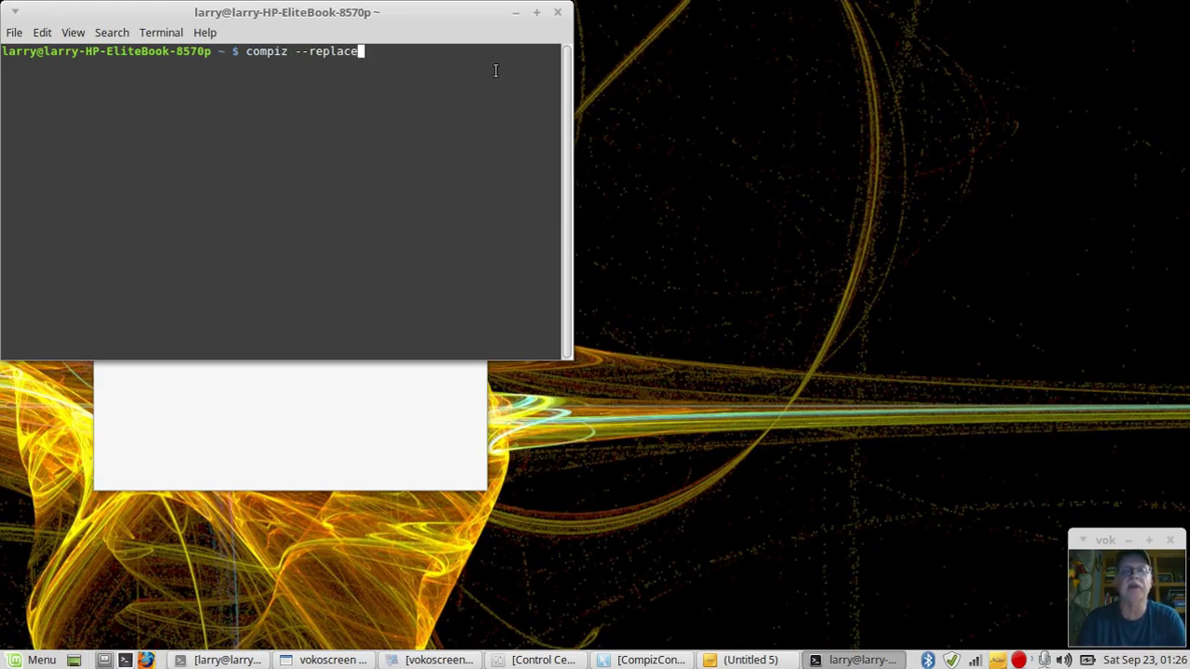
click(516, 16)
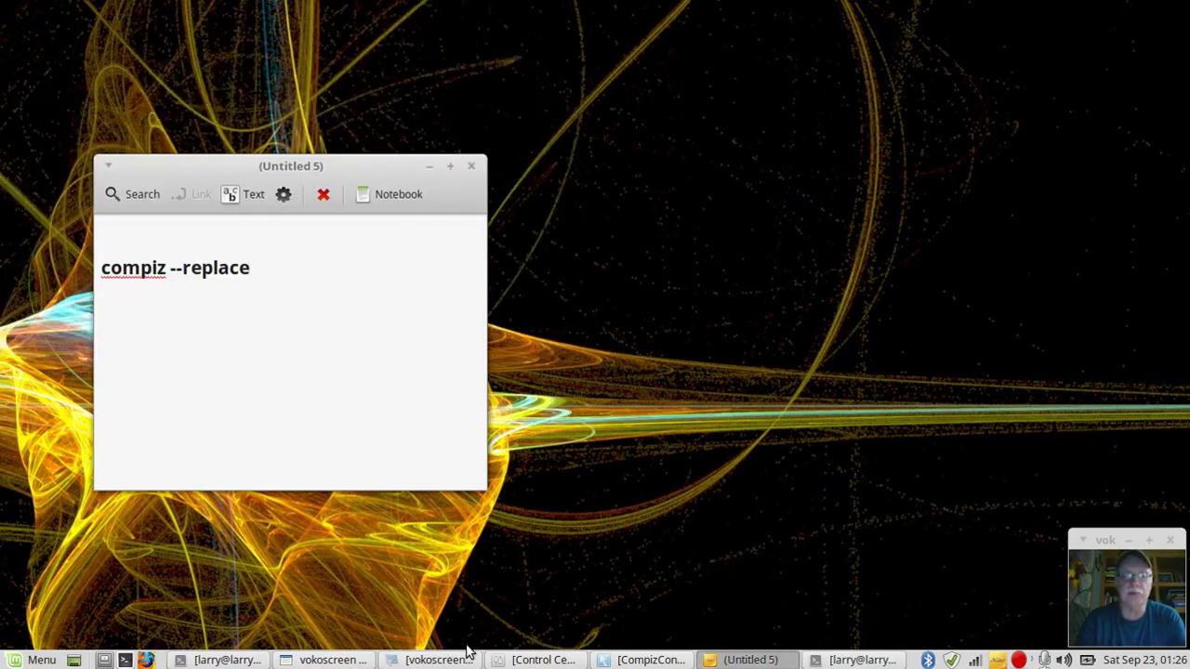
- Switch to CompizConfig Settings Manager, move its window lower on the desktop and try rotating the desktop cube
click(618, 660)
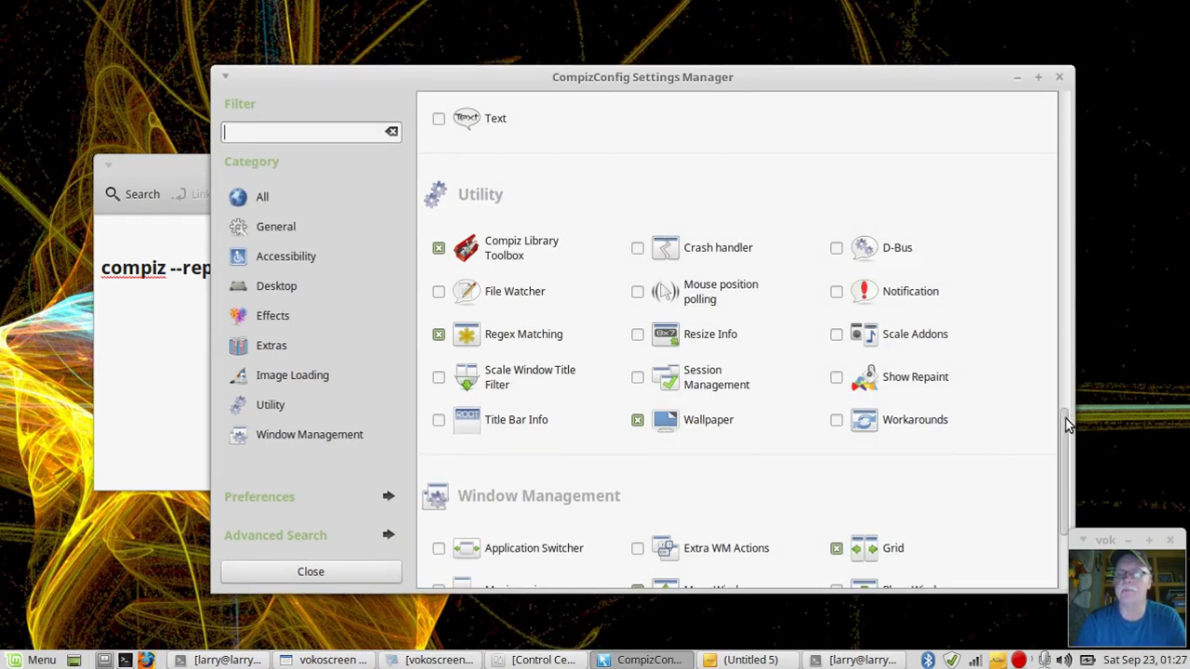
drag(1067, 419, 1060, 85)
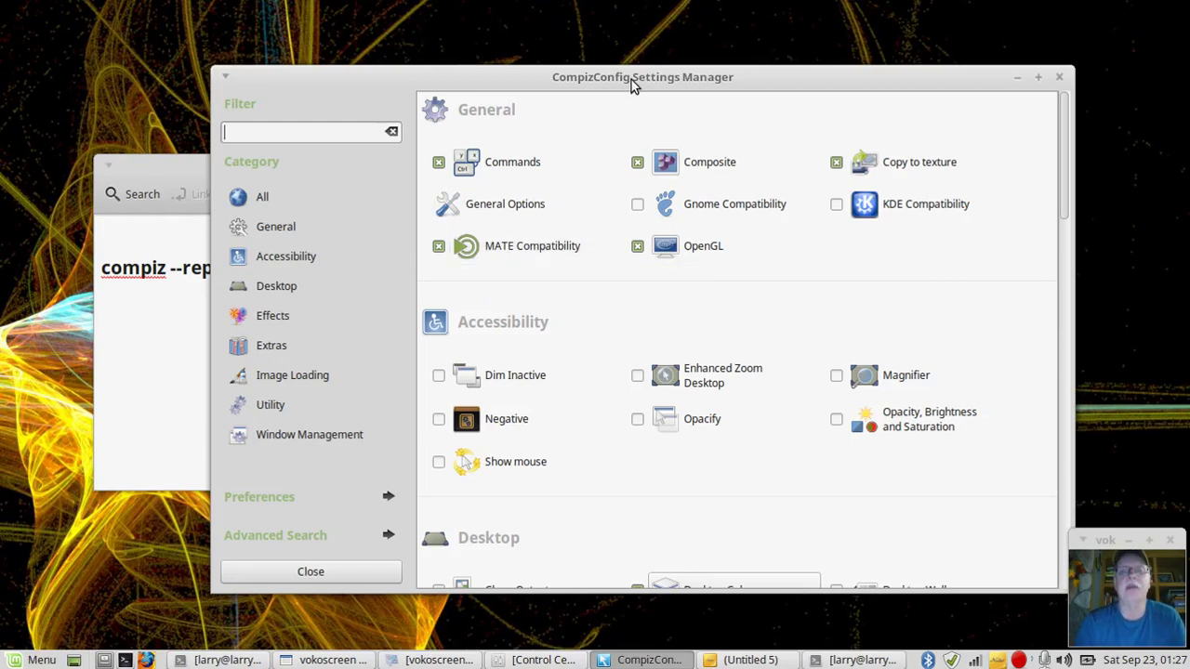
drag(632, 80, 582, 138)
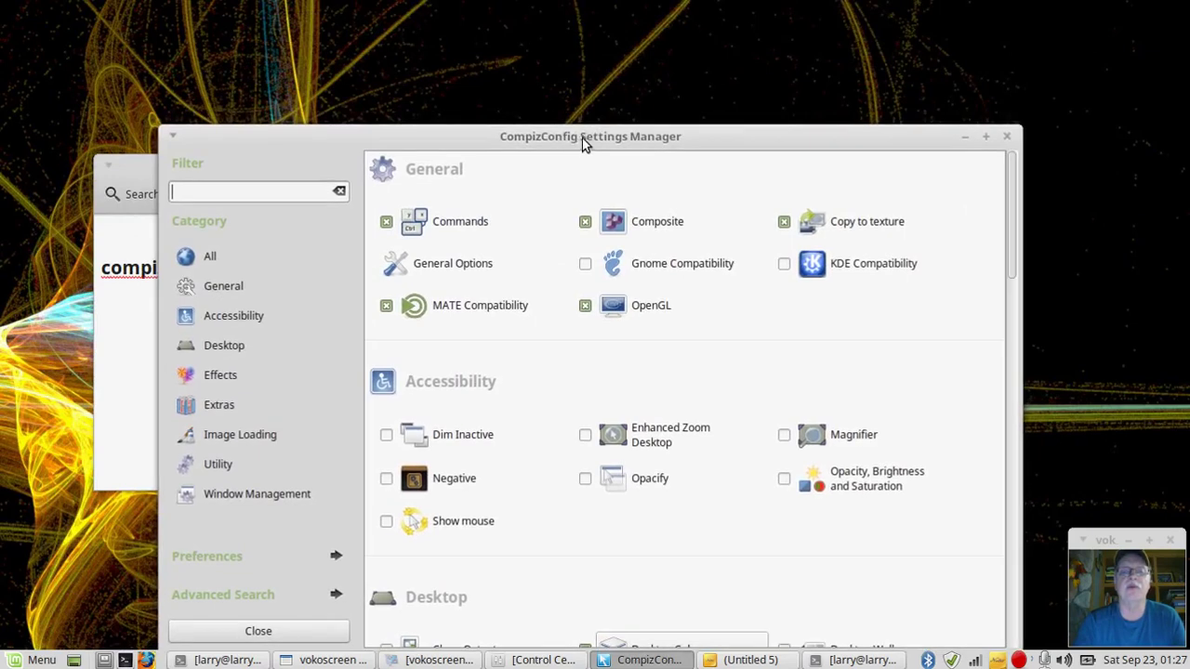
ctrl+alt+click(610, 93)
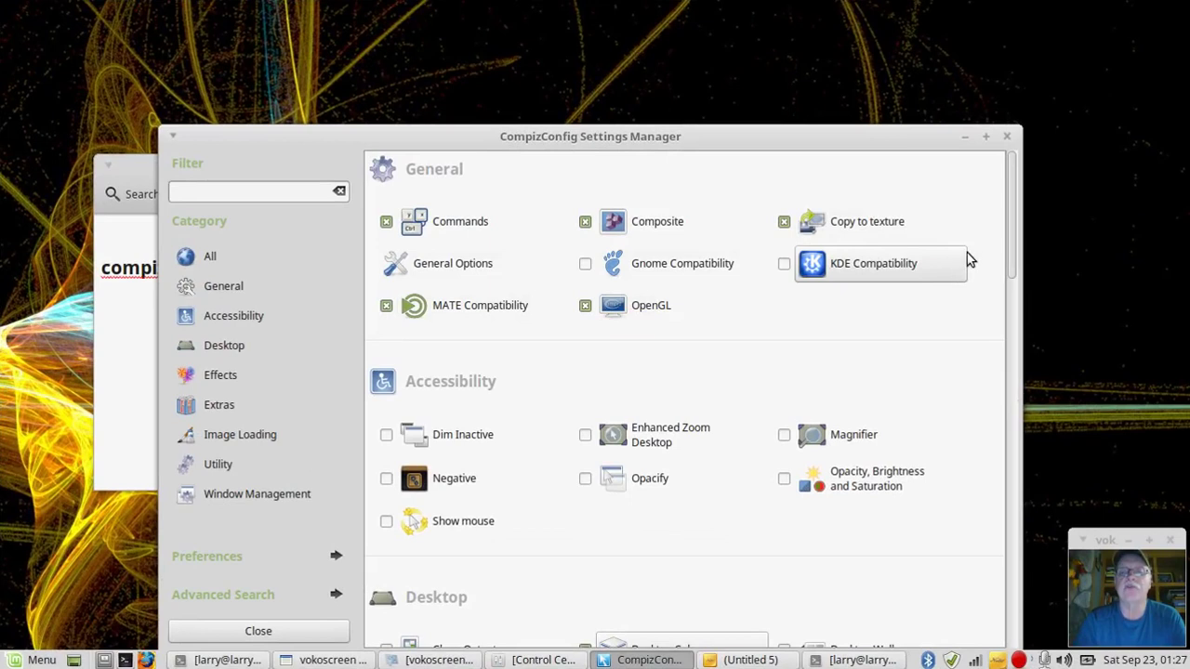
- Open the Desktop Cube plugin's Skydome appearance settings and browse the Pictures folder for a Skydome image
drag(1013, 216, 1004, 334)
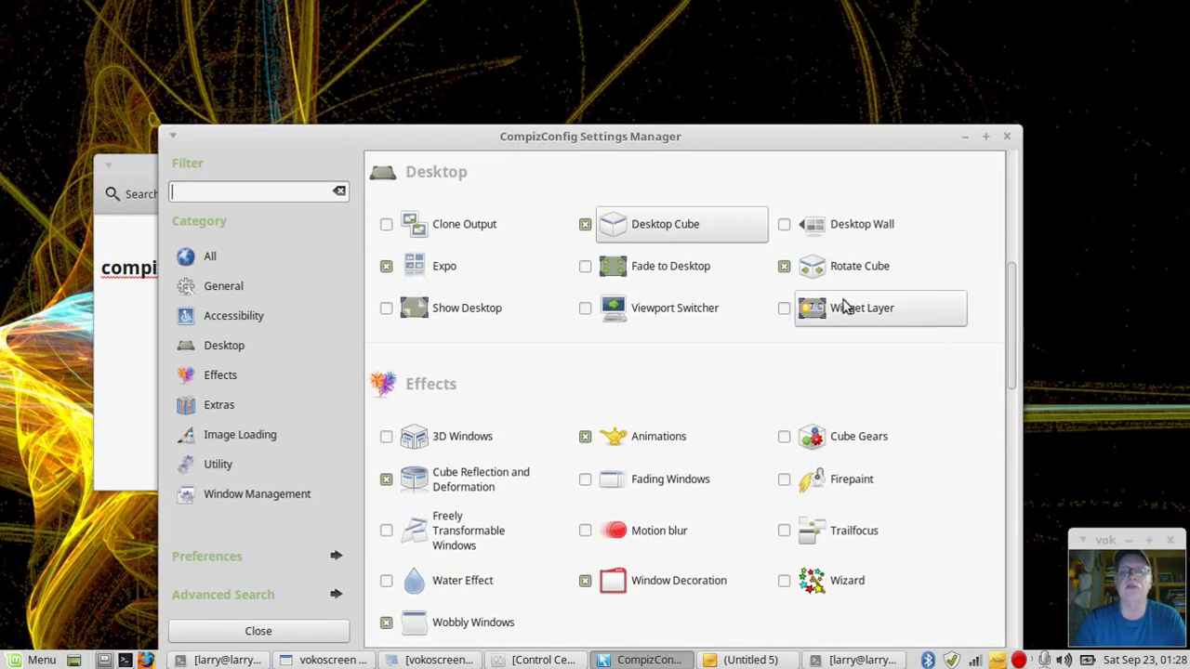
click(660, 237)
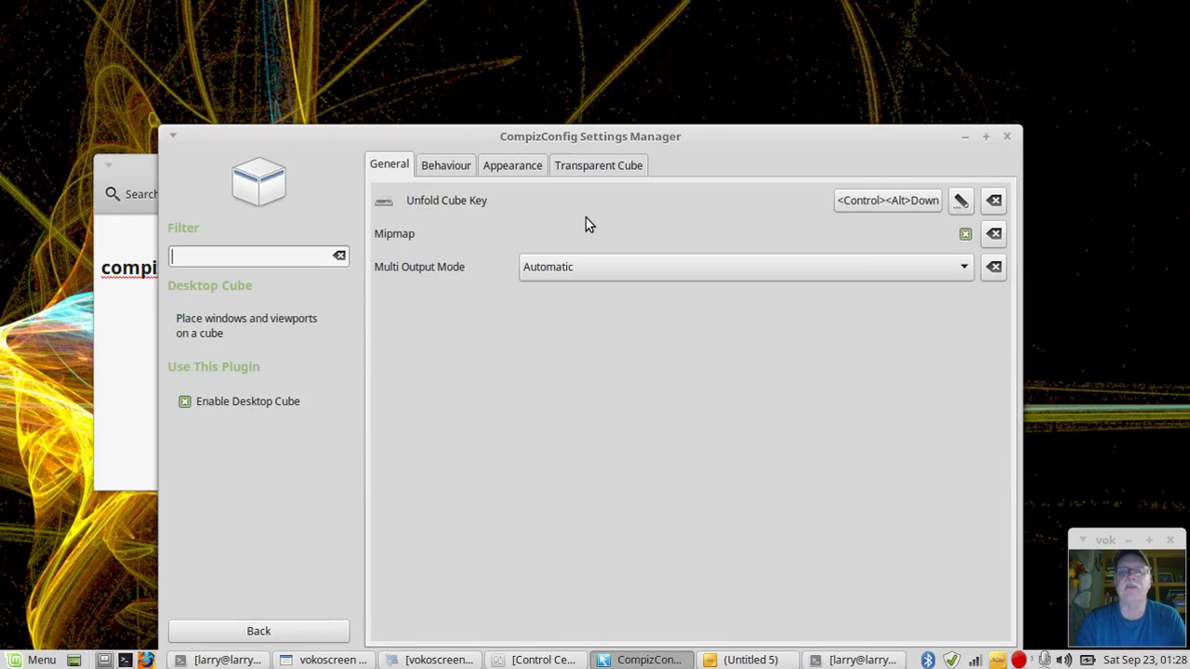
click(514, 166)
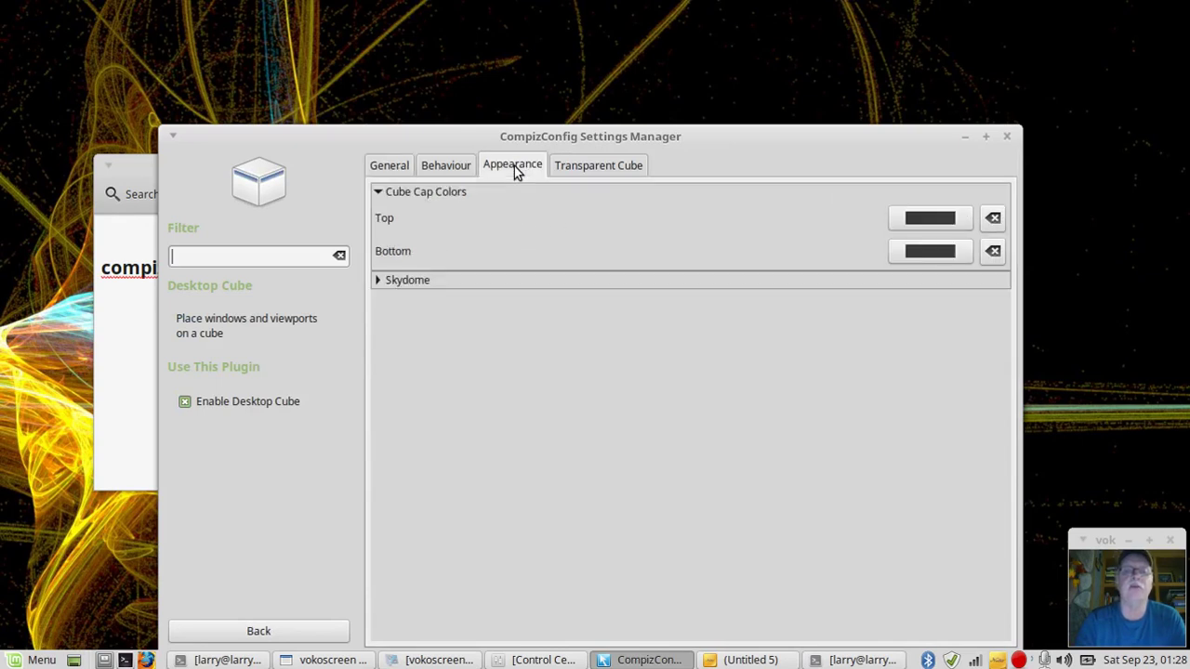
click(381, 283)
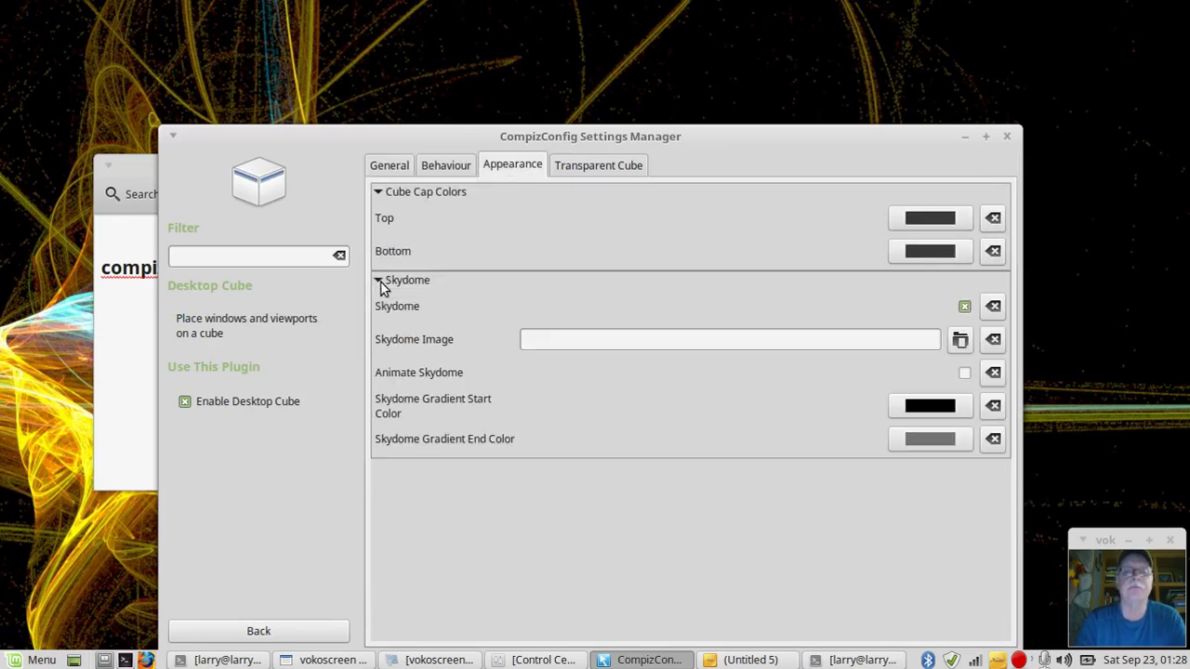
click(959, 341)
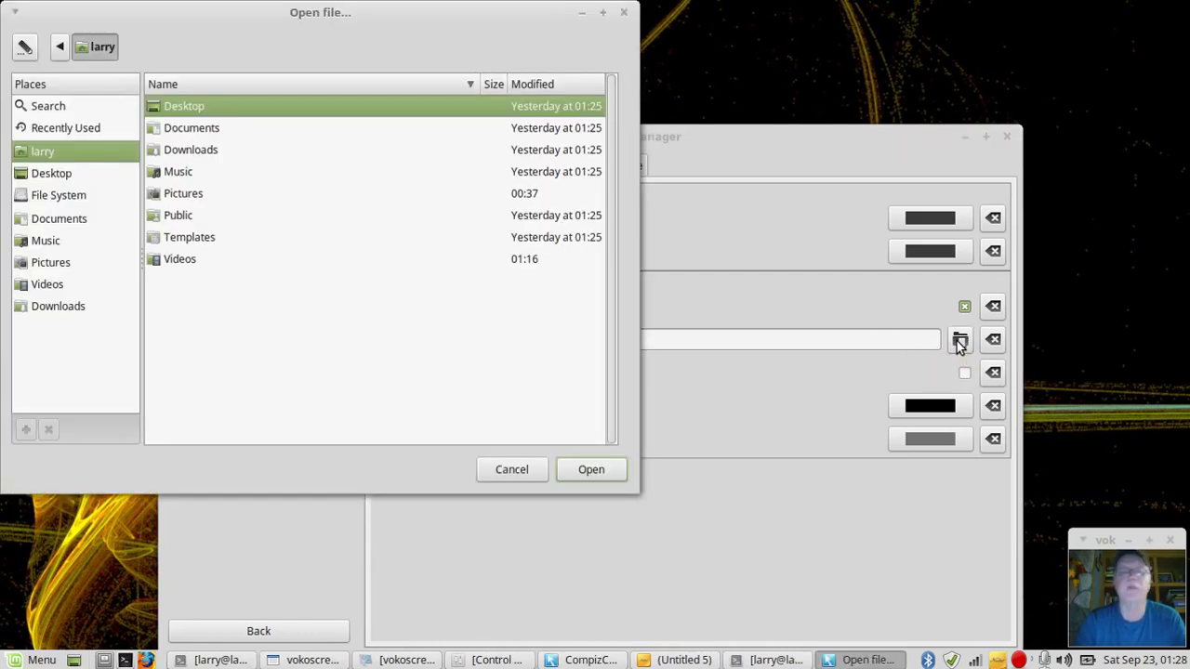
click(196, 193)
double_click(204, 193)
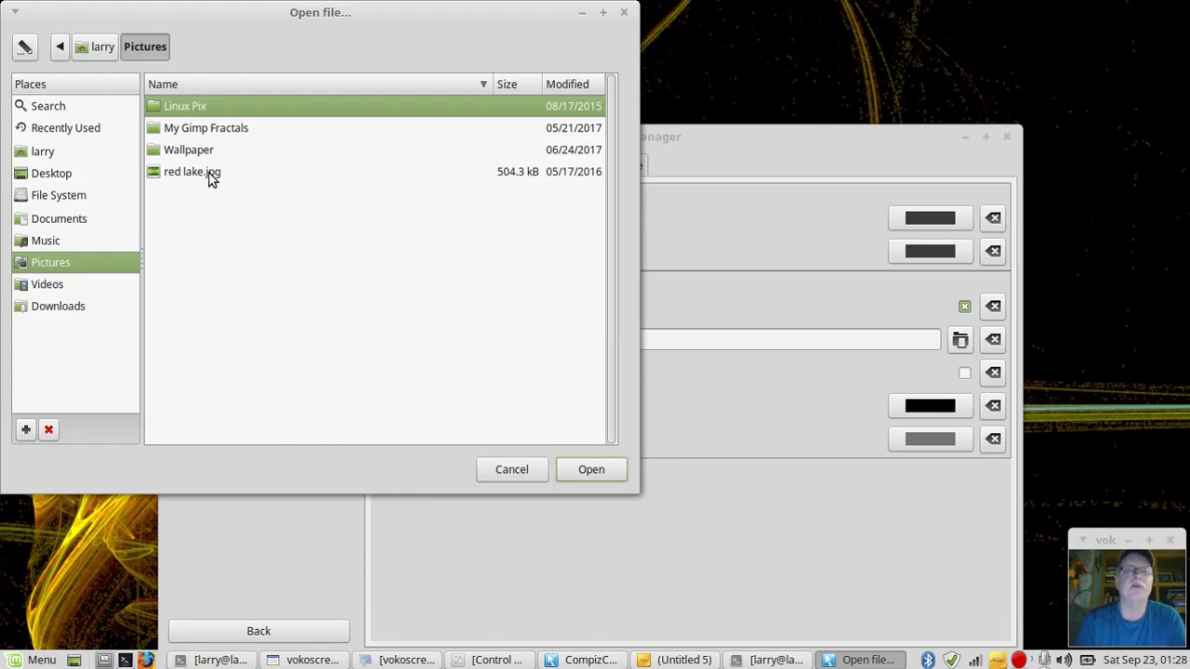
click(218, 129)
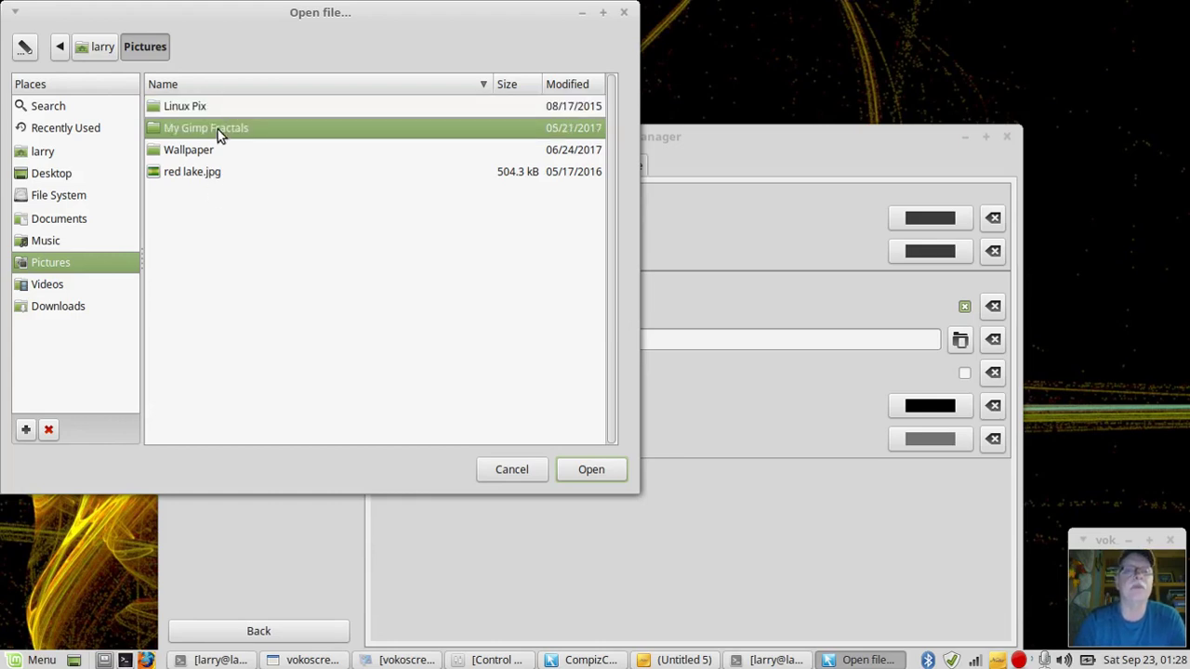
double_click(218, 129)
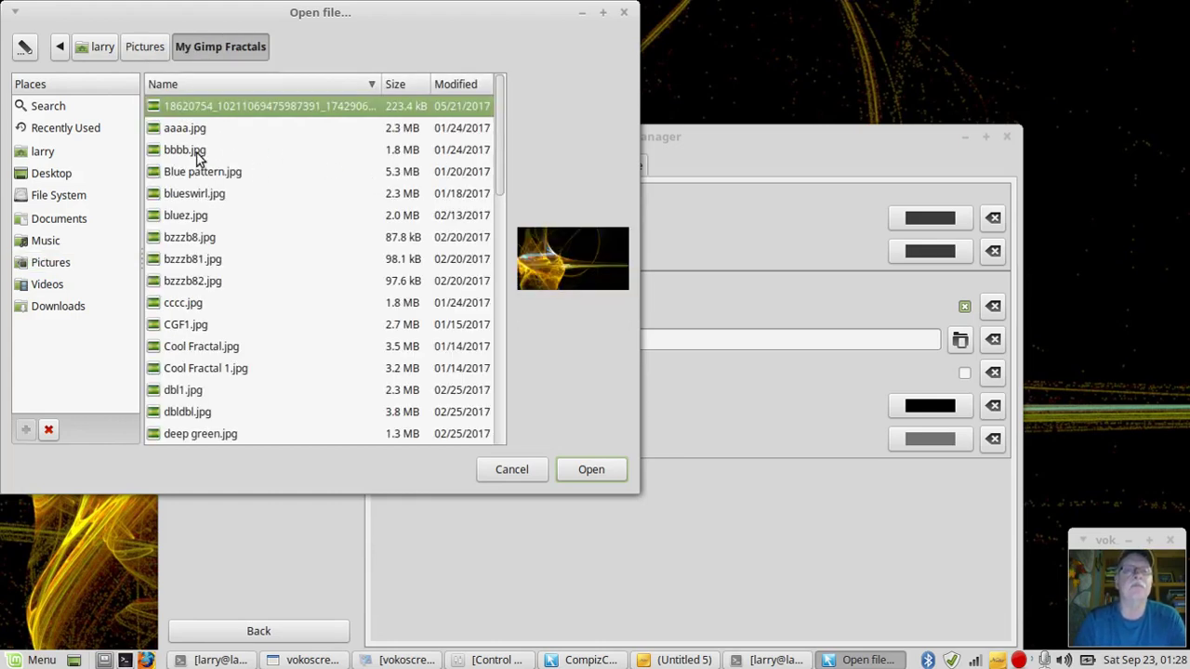
click(144, 47)
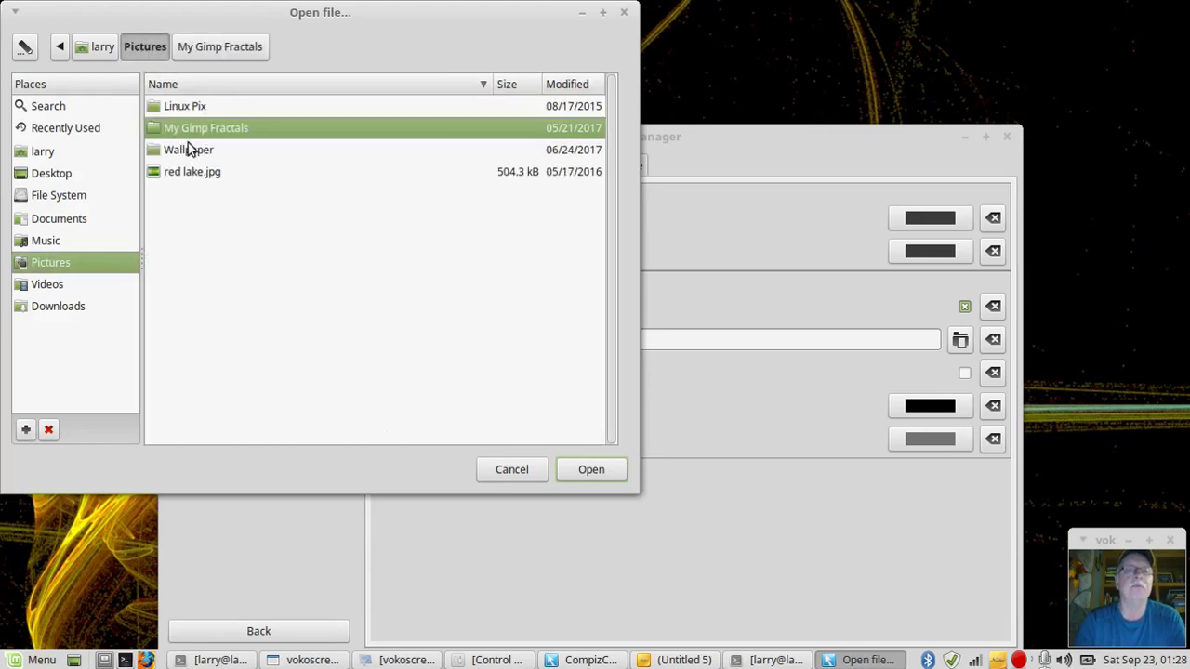
- Set the Skydome image to Awesome-Space-Wallpaper.jpg from the Wallpaper folder and rotate the desktop cube to preview it
double_click(186, 151)
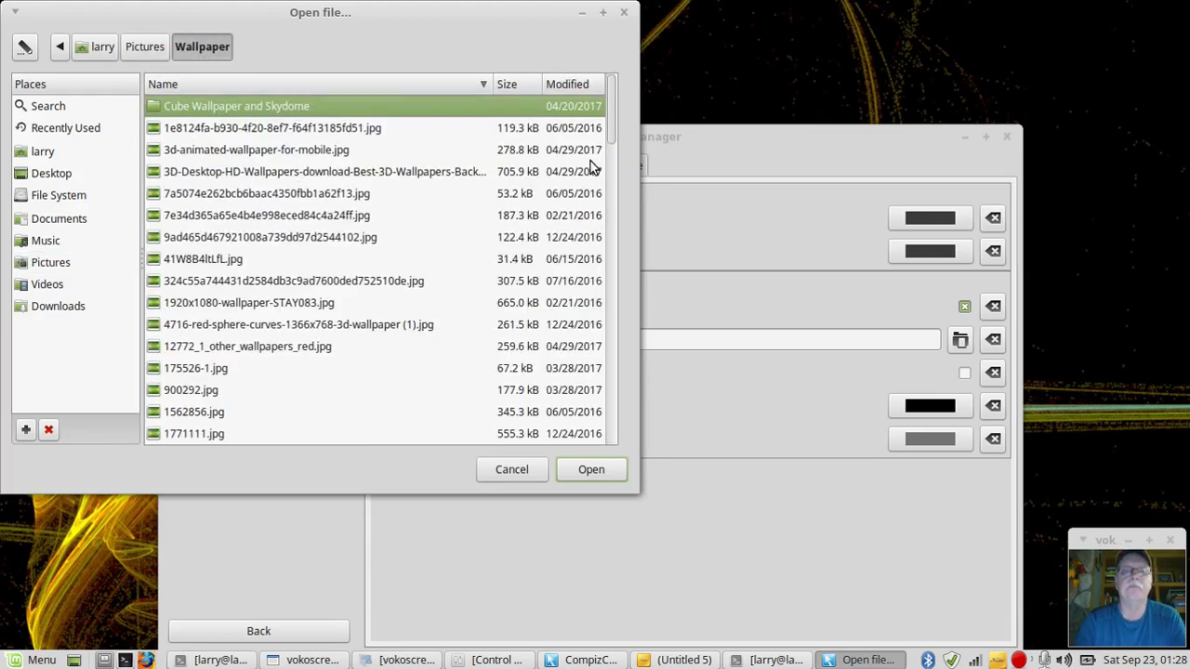
drag(610, 138, 595, 239)
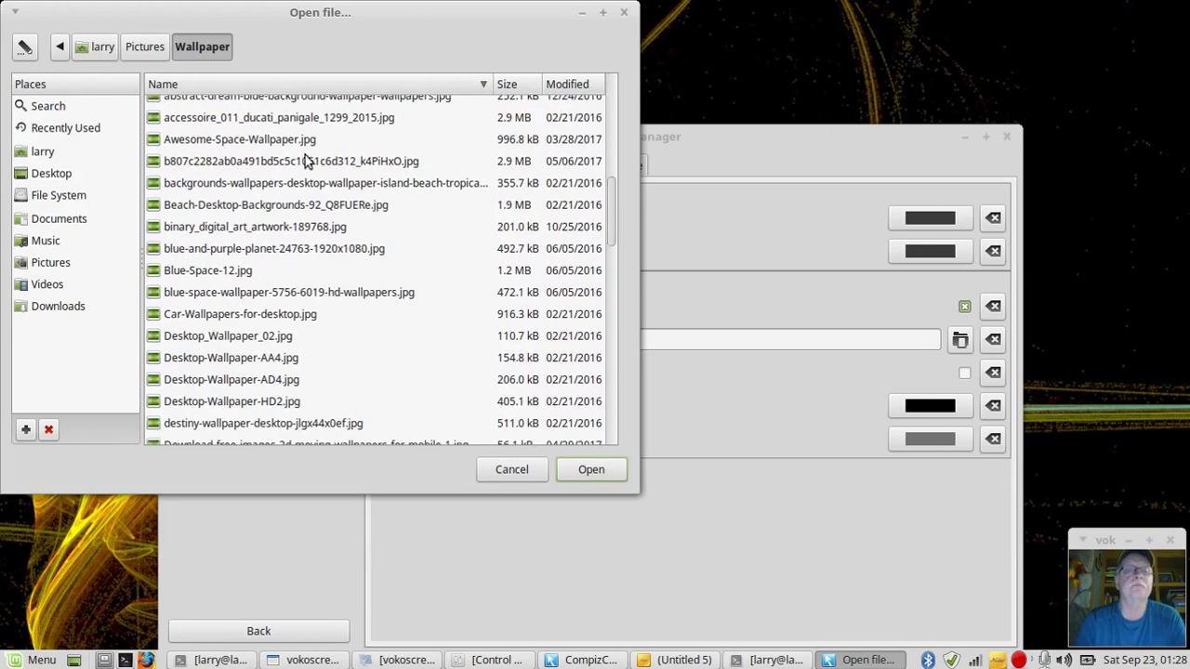
click(242, 140)
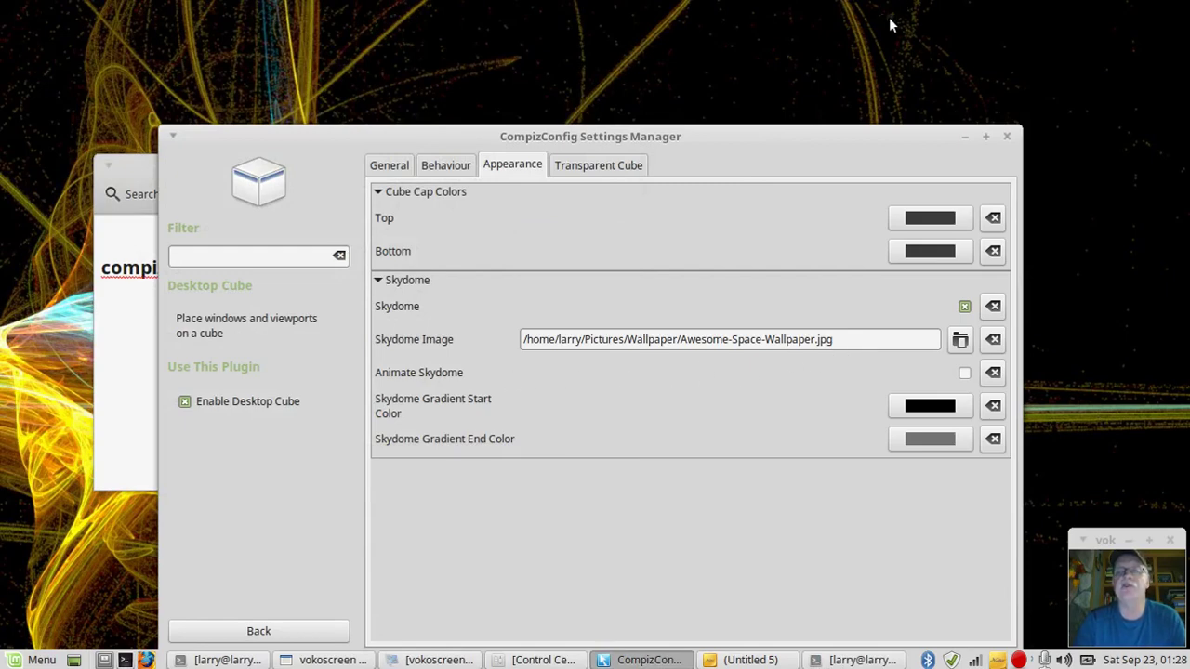
drag(889, 17, 995, 14)
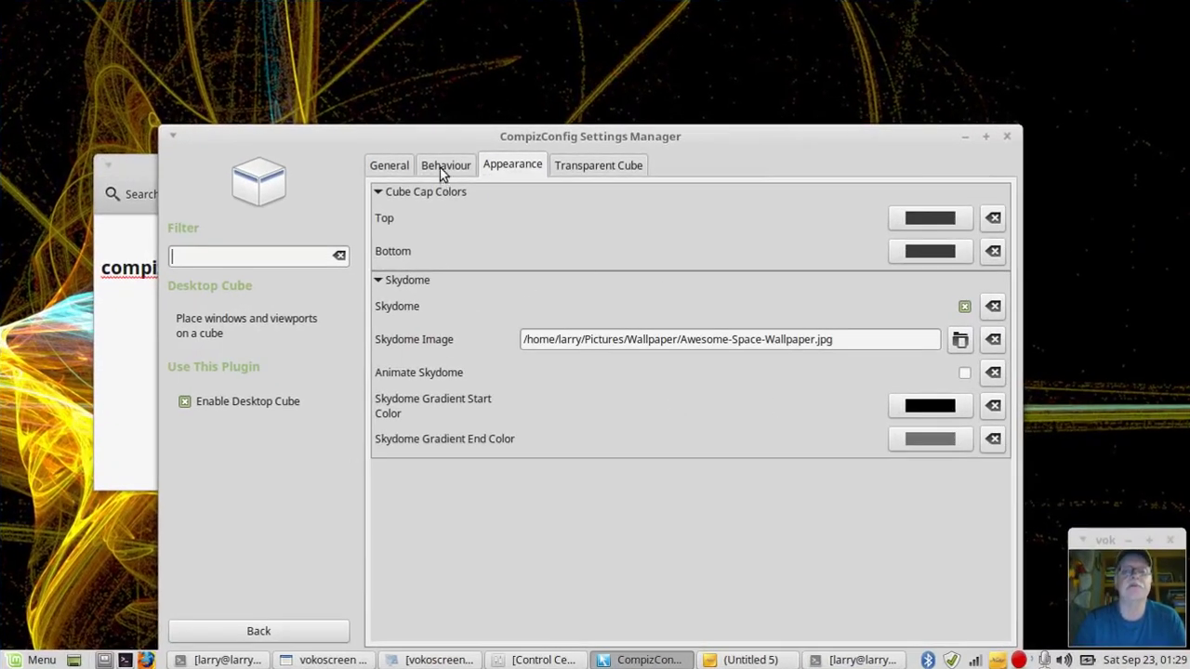
- Preview the desktop cube's rotation with the Inside Cube behaviour enabled, and switch Inside Cube off
click(388, 168)
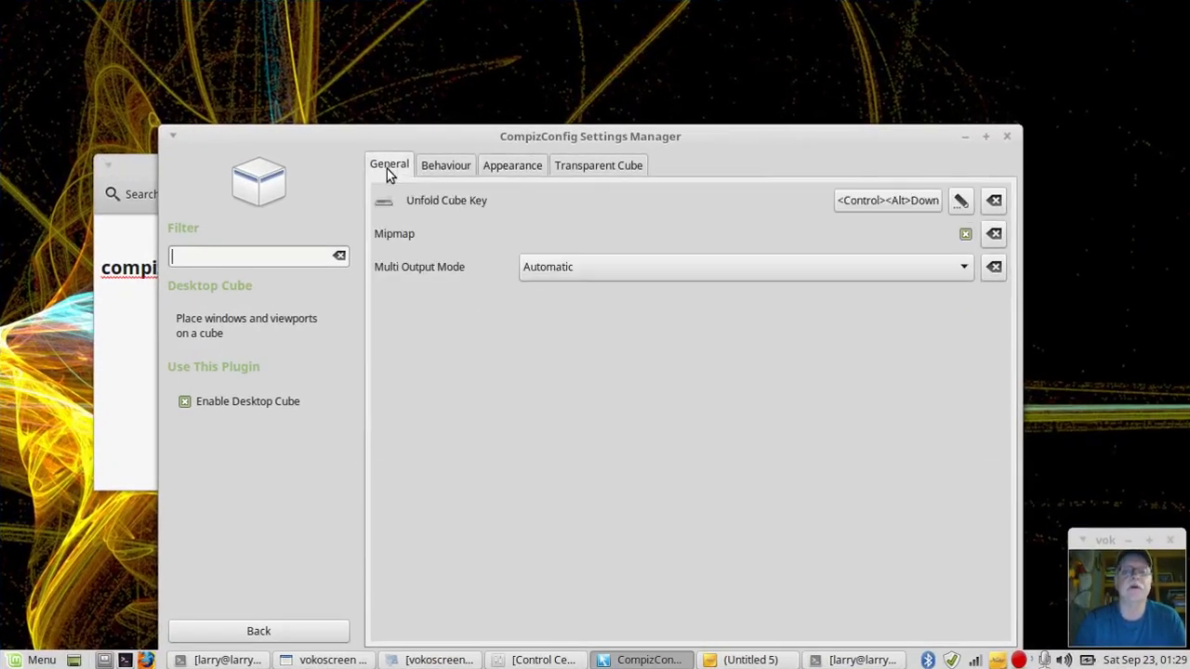
click(446, 168)
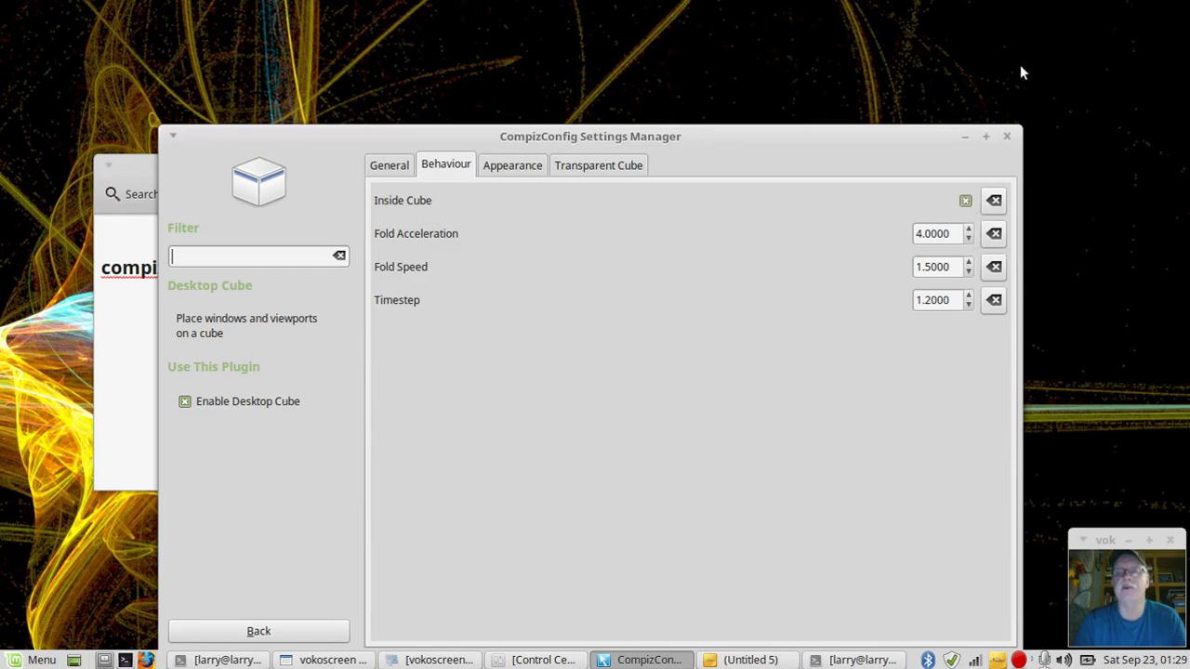
ctrl+alt+drag(1021, 73, 1143, 186)
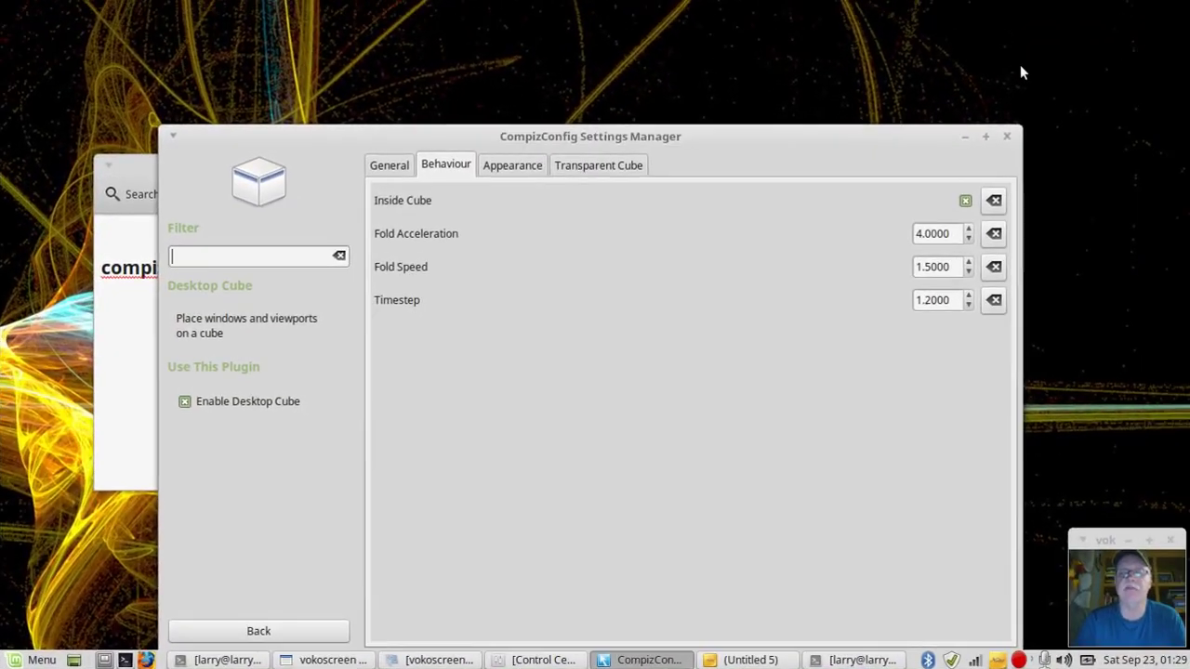
click(733, 61)
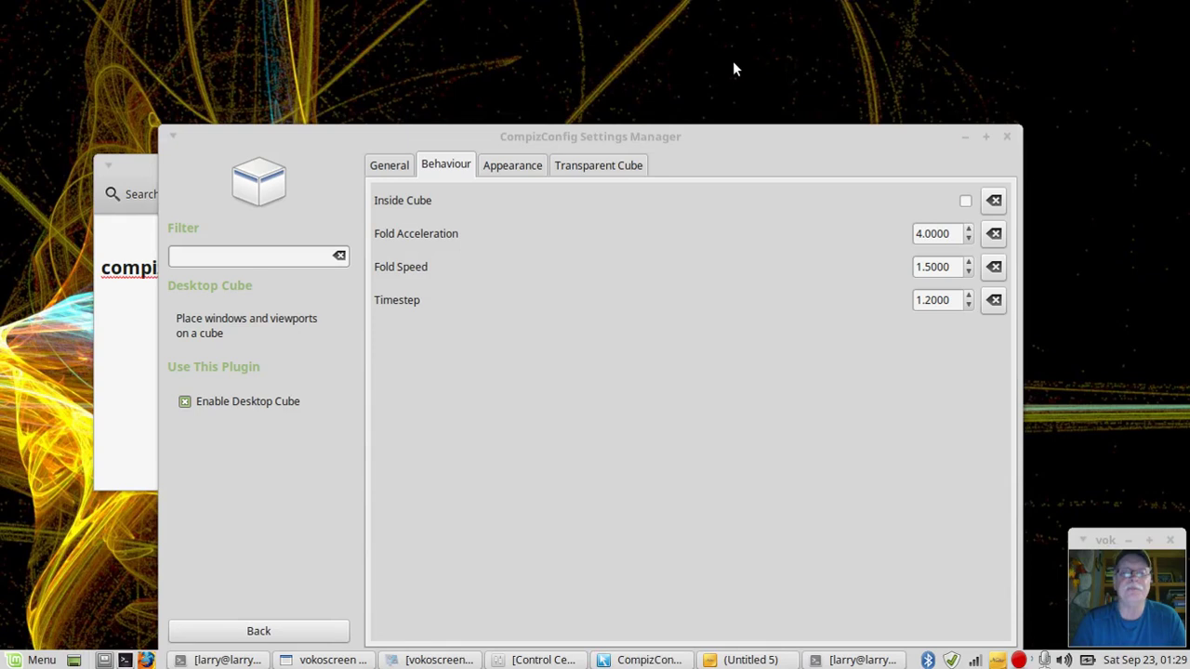
- In the Rotate Cube plugin's settings, set Zoom to 0.0000 and rotate the desktop cube to preview it
click(244, 636)
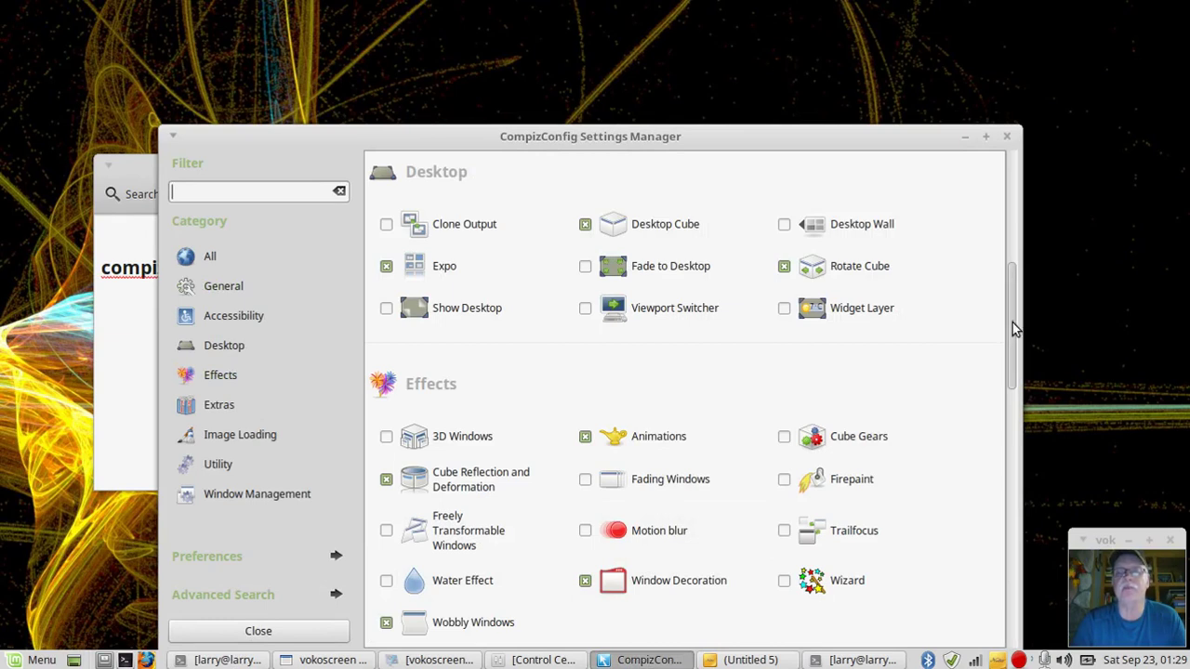
click(855, 270)
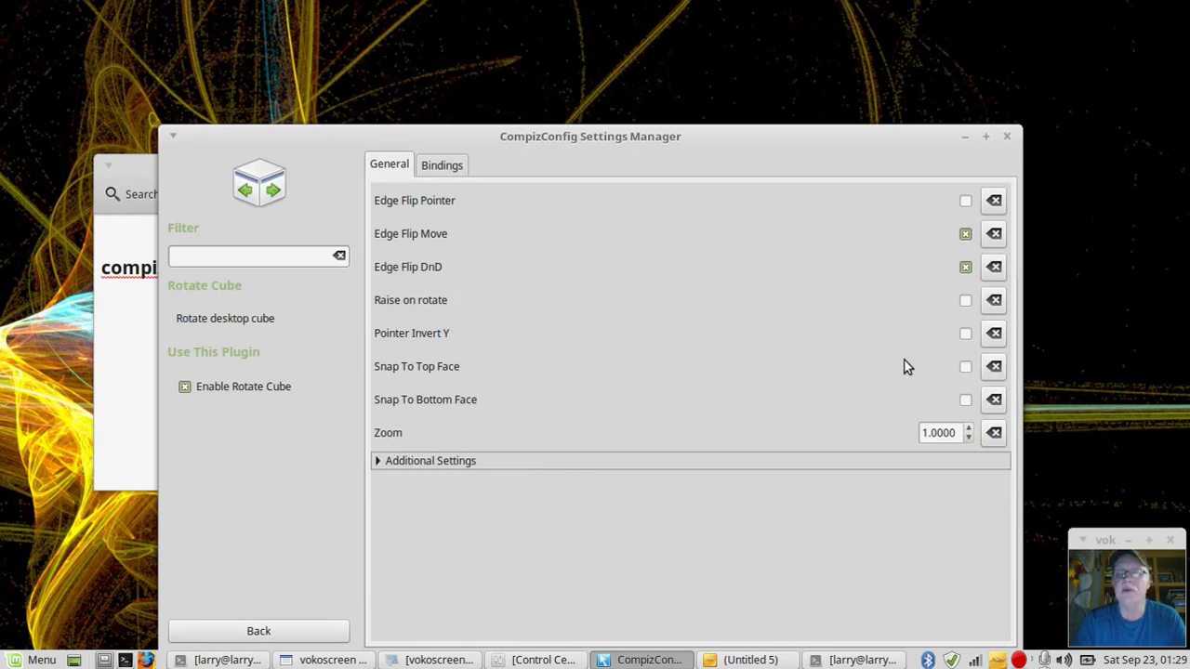
click(970, 439)
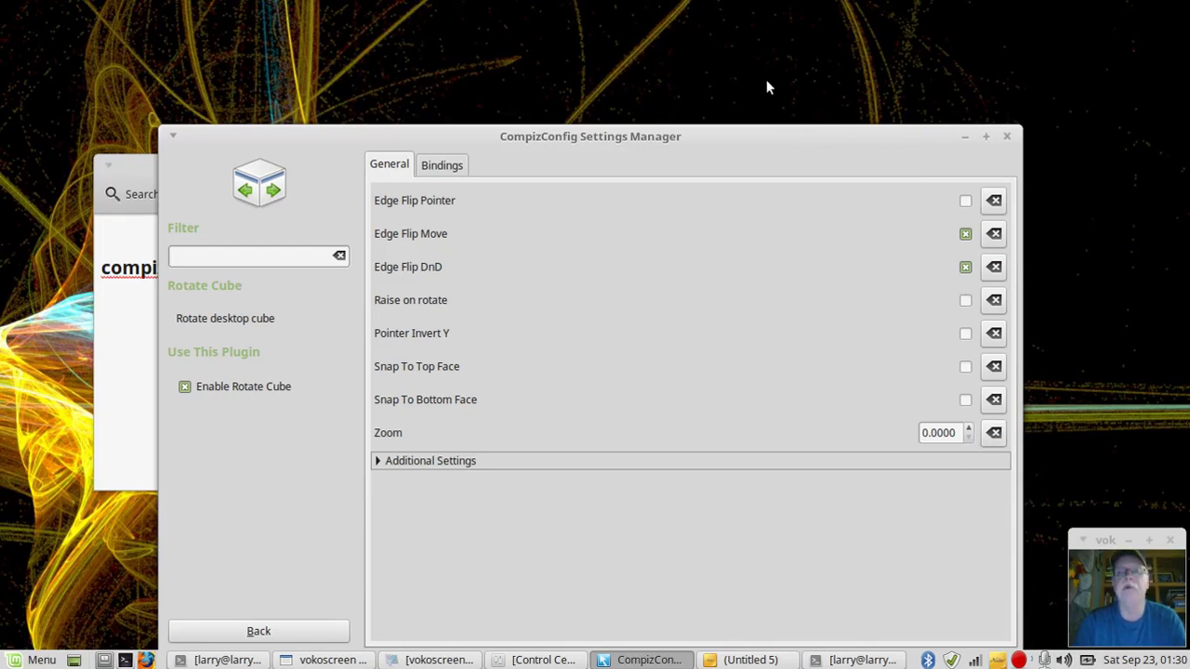
drag(767, 81, 948, 19)
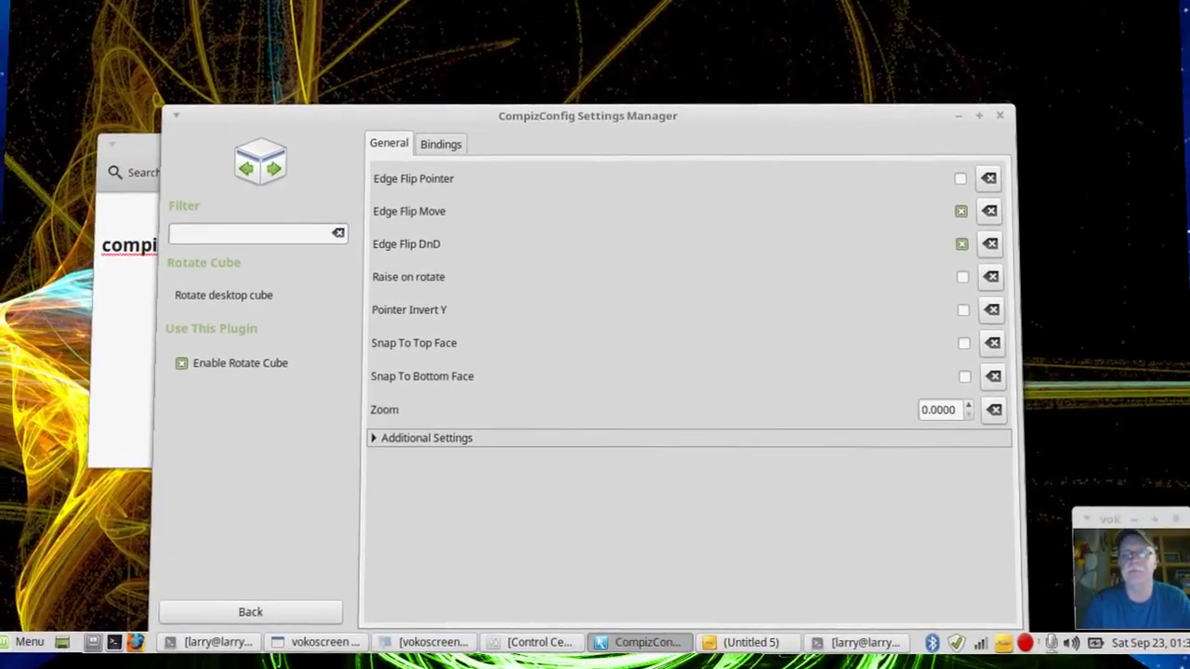
drag(948, 18, 798, 16)
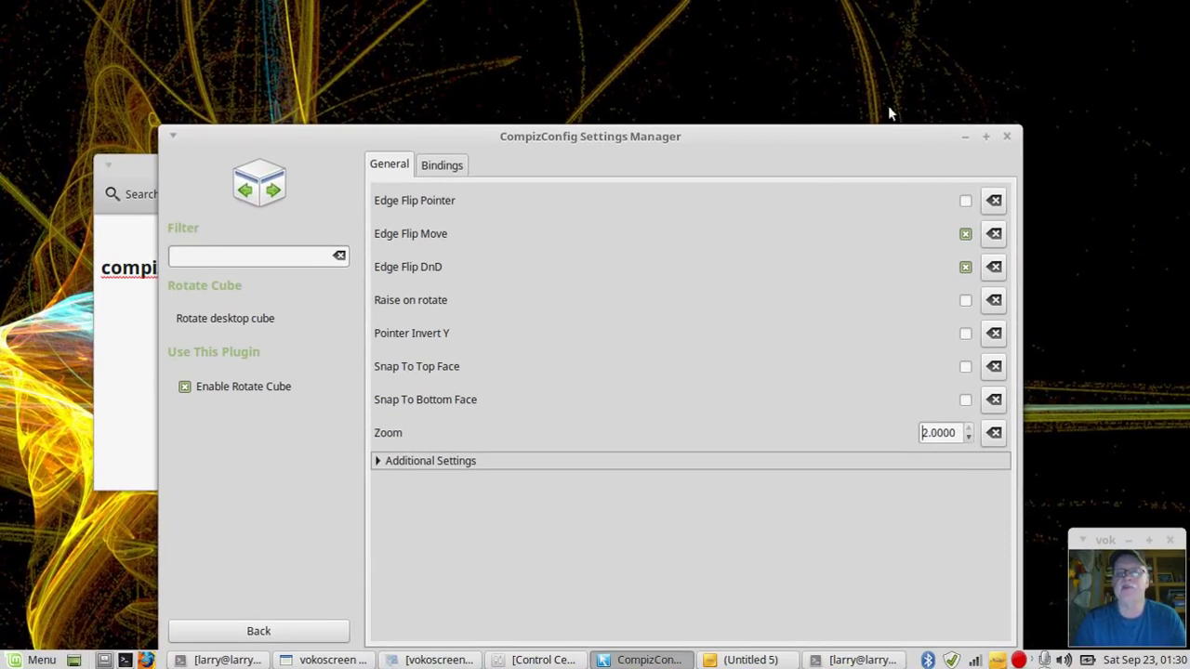
- Preview the desktop cube's rotation with Zoom set to 2.0000, and set Zoom back to 1.0000
mouse_move(881, 84)
mouse_down()
mouse_move(790, 88)
mouse_move(916, 85)
mouse_move(884, 71)
mouse_up()
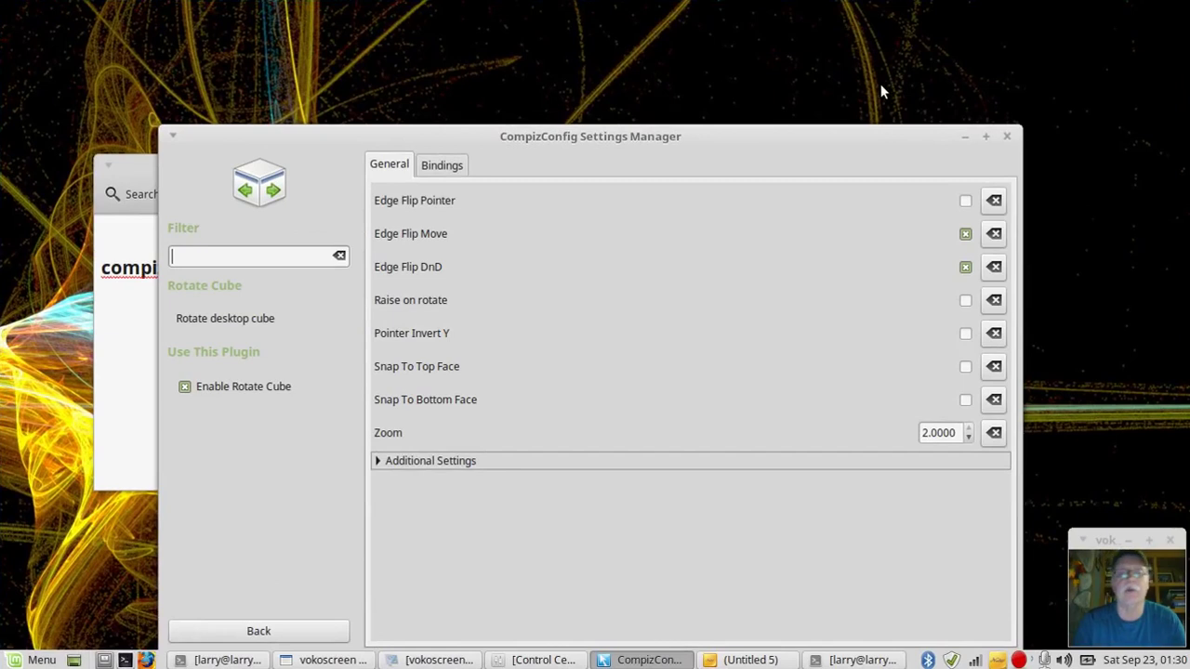
click(881, 83)
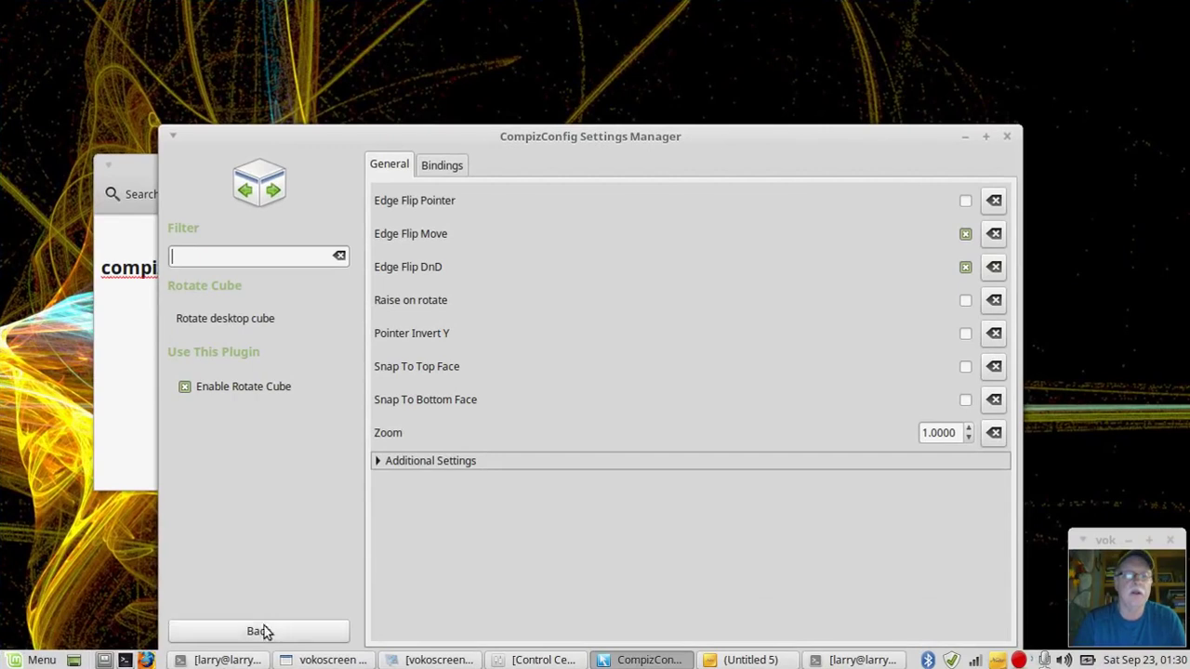
- Return to the plugin overview and enable the 3D Windows effect
click(251, 632)
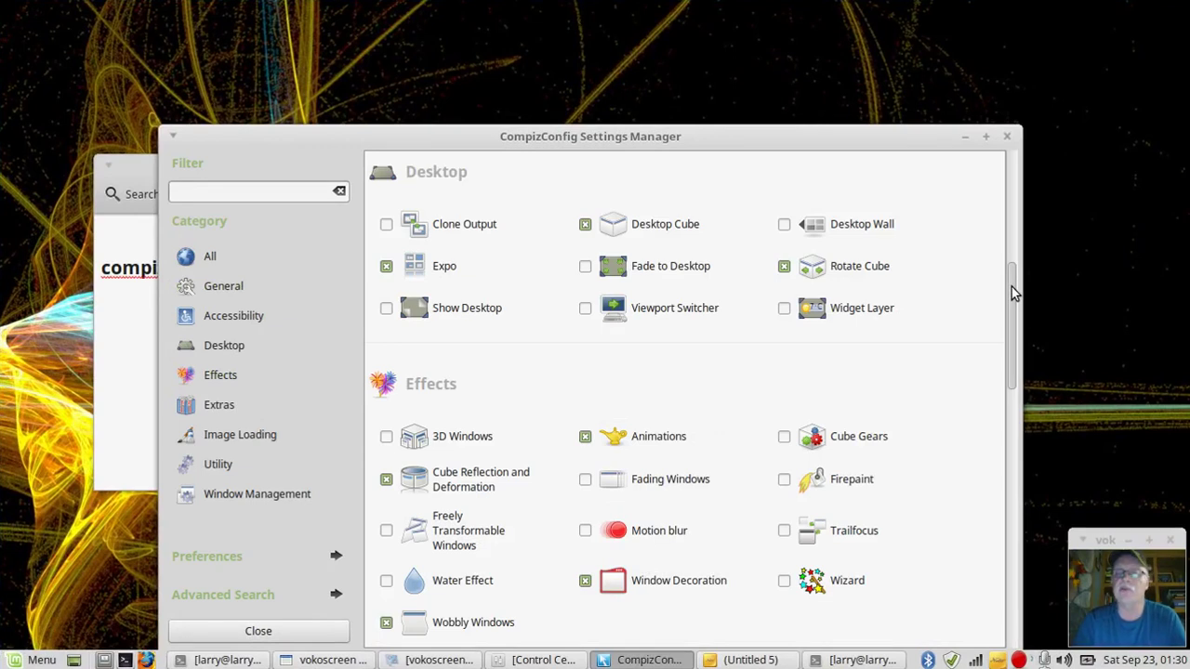
drag(1013, 295, 1012, 239)
drag(734, 146, 741, 91)
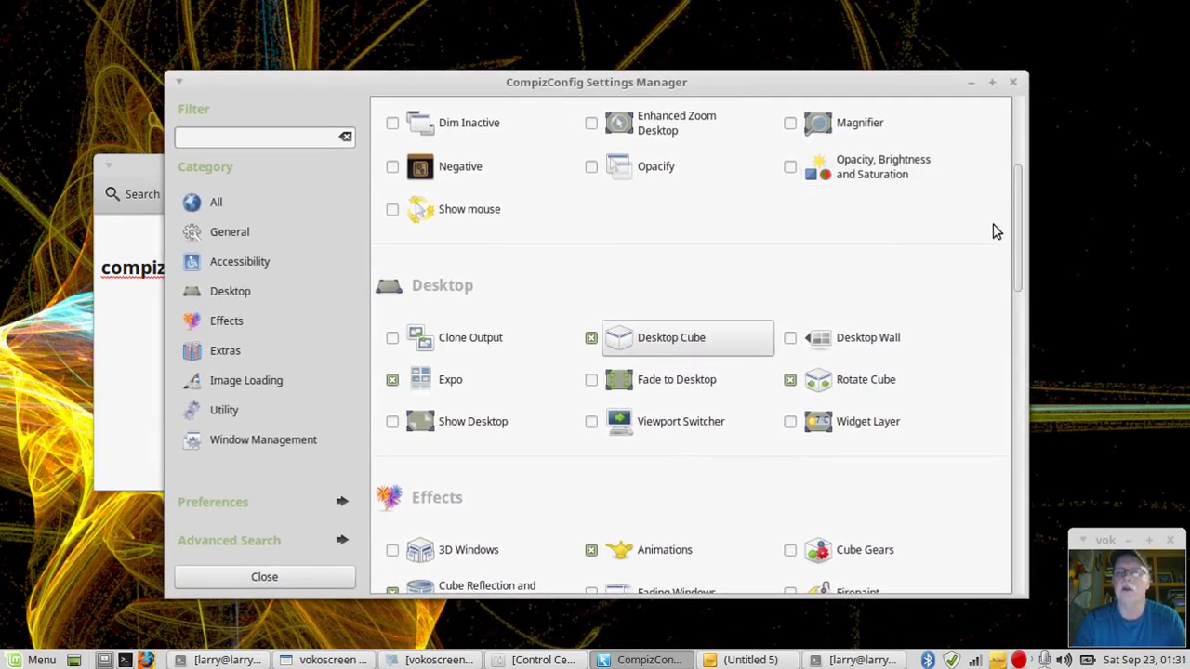
drag(1020, 223, 1004, 286)
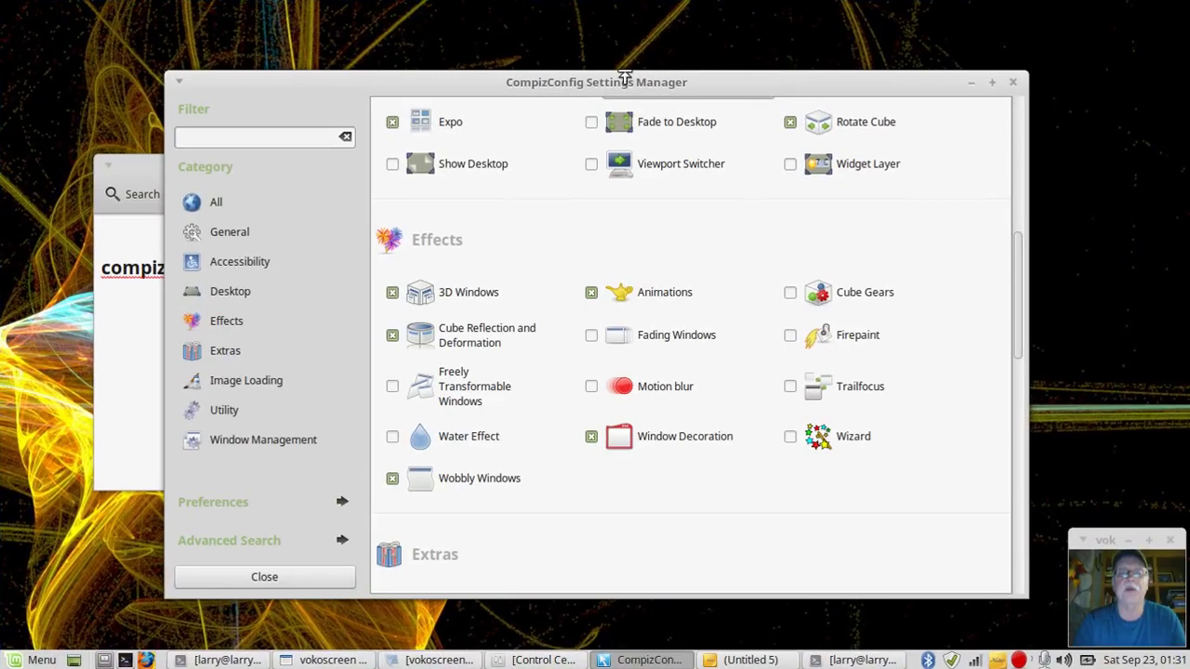
- Spread the settings and note windows apart and rotate the desktop cube to preview the 3D Windows effect
drag(635, 82, 1112, 60)
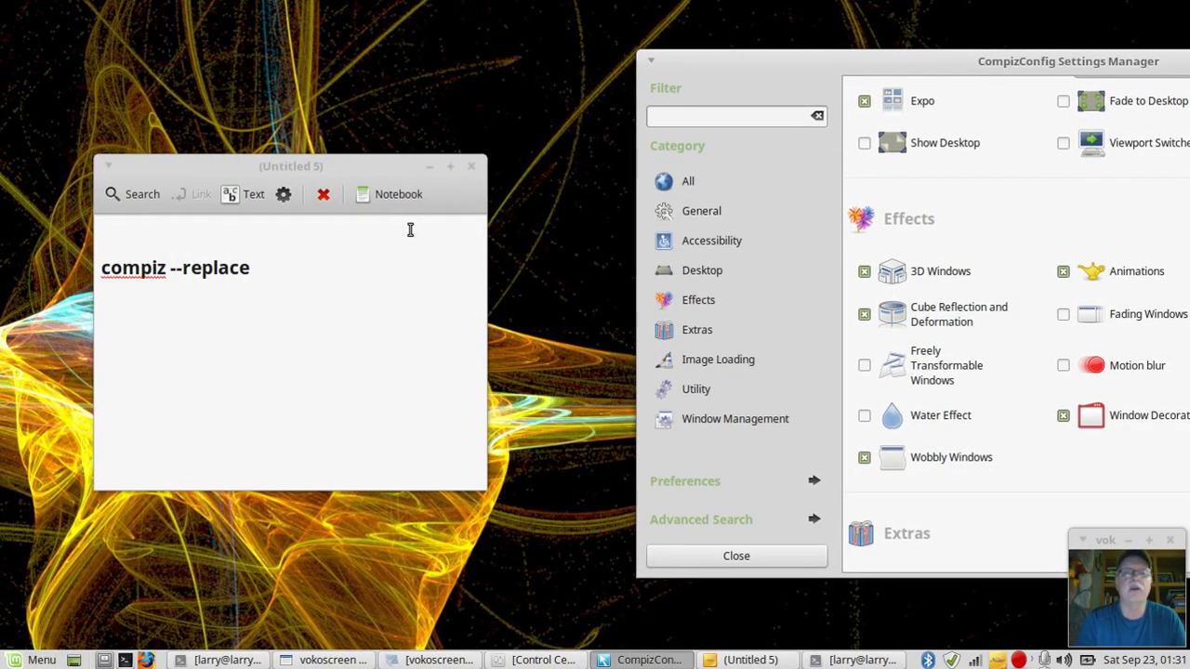
drag(314, 174, 64, 198)
ctrl+alt+click(310, 150)
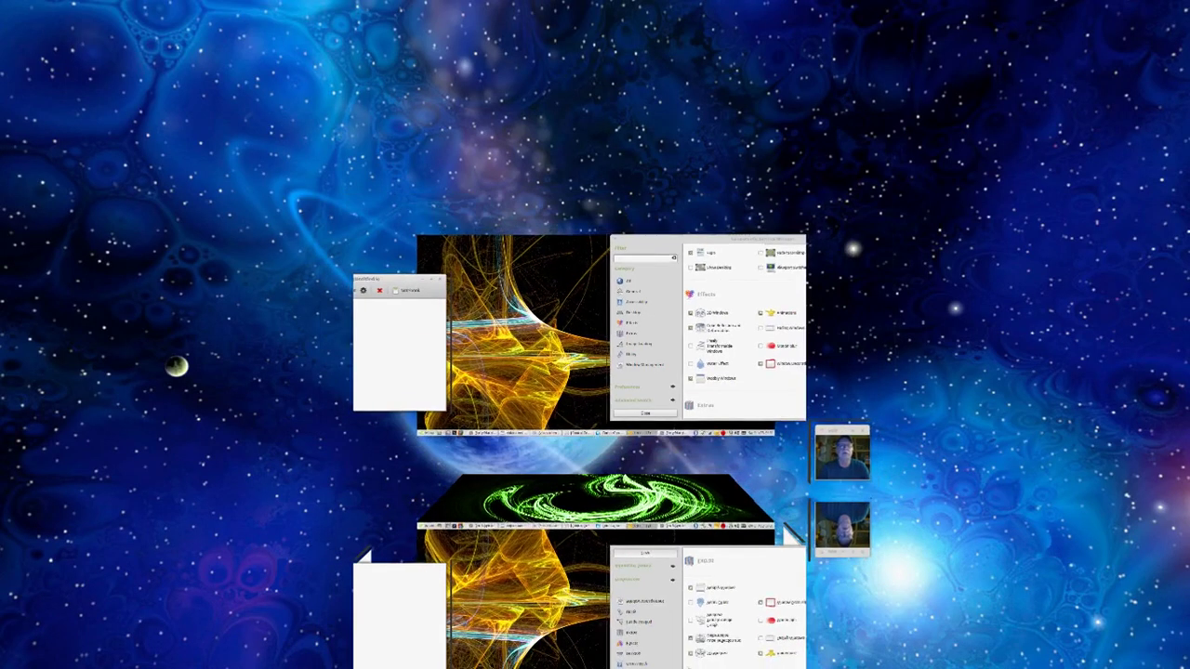
drag(310, 149, 97, 150)
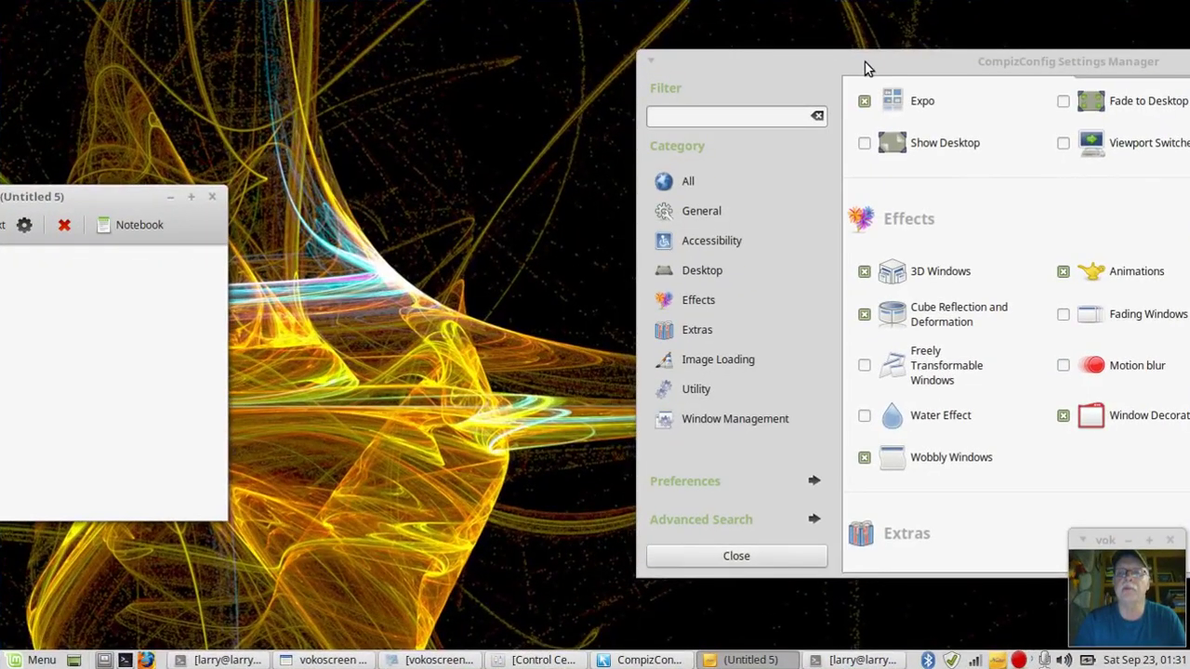
- Bring the settings and note windows back into view and switch the 3D Windows effect off
drag(865, 68, 532, 97)
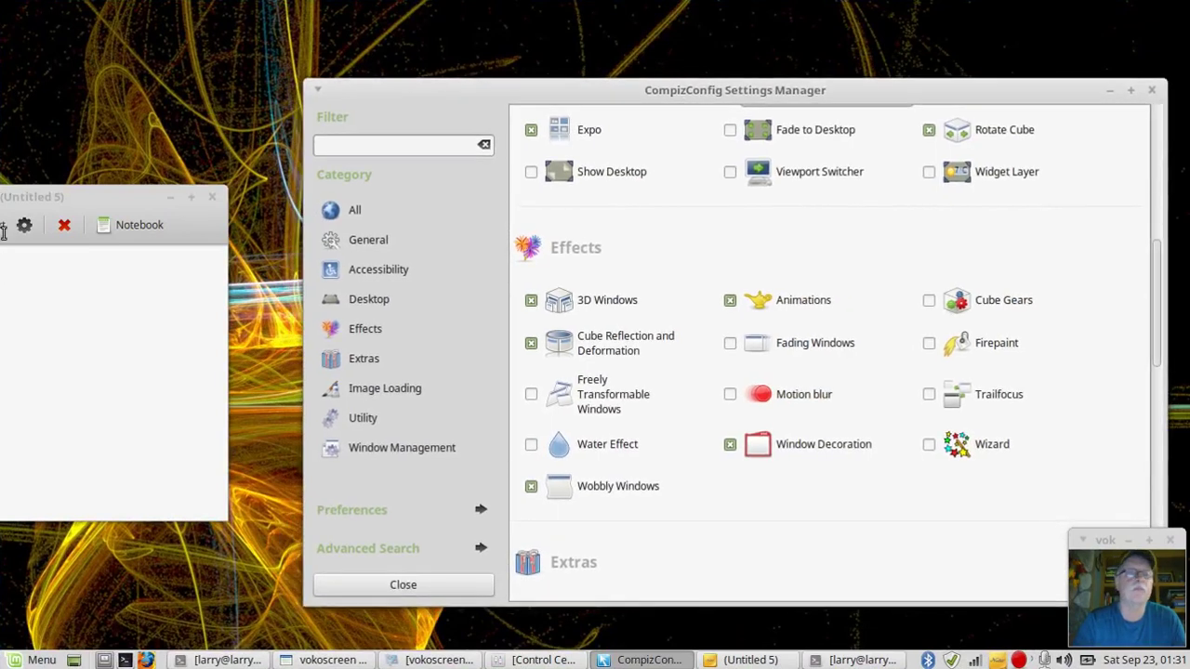
drag(53, 203, 326, 224)
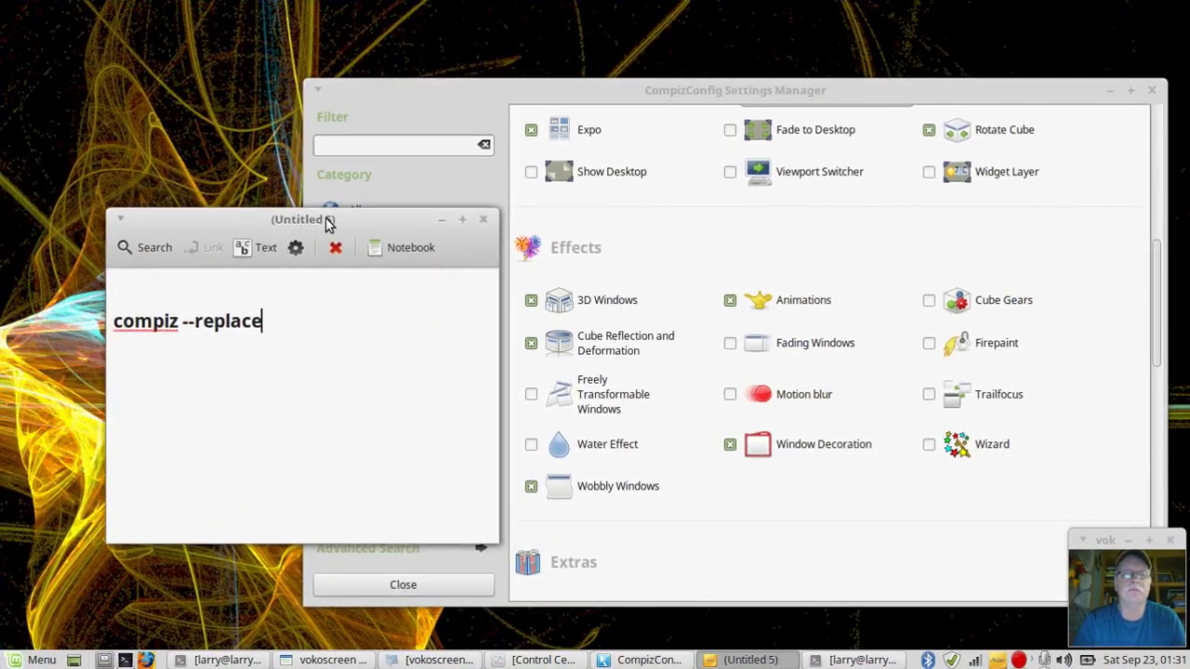
click(432, 165)
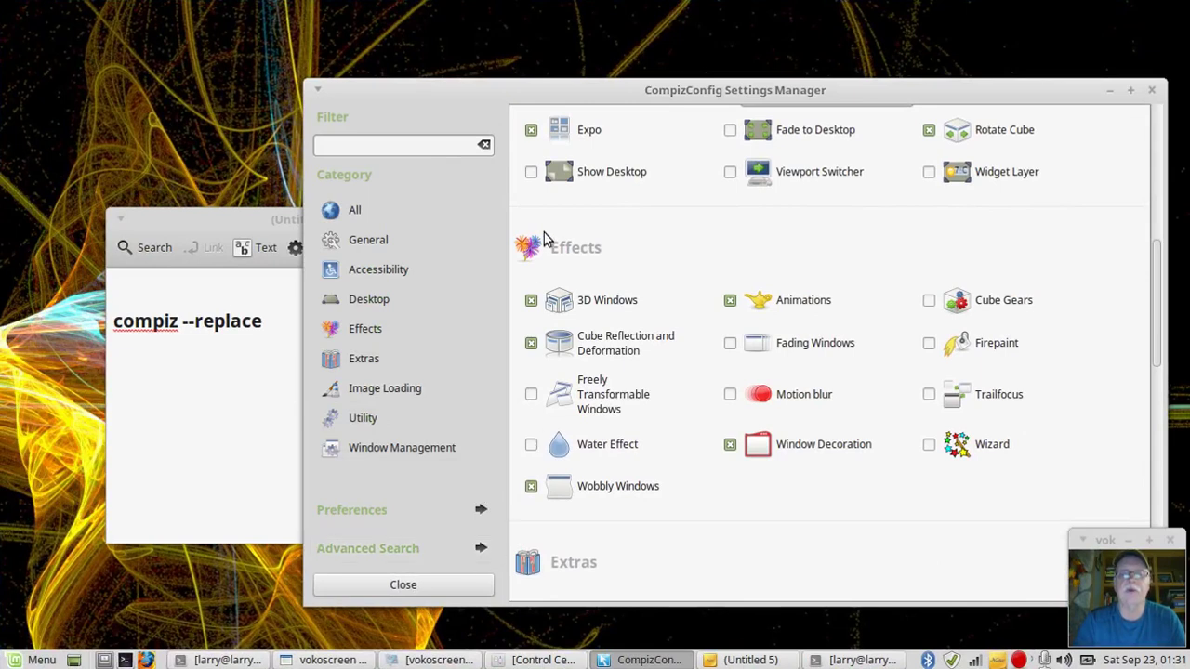
click(531, 302)
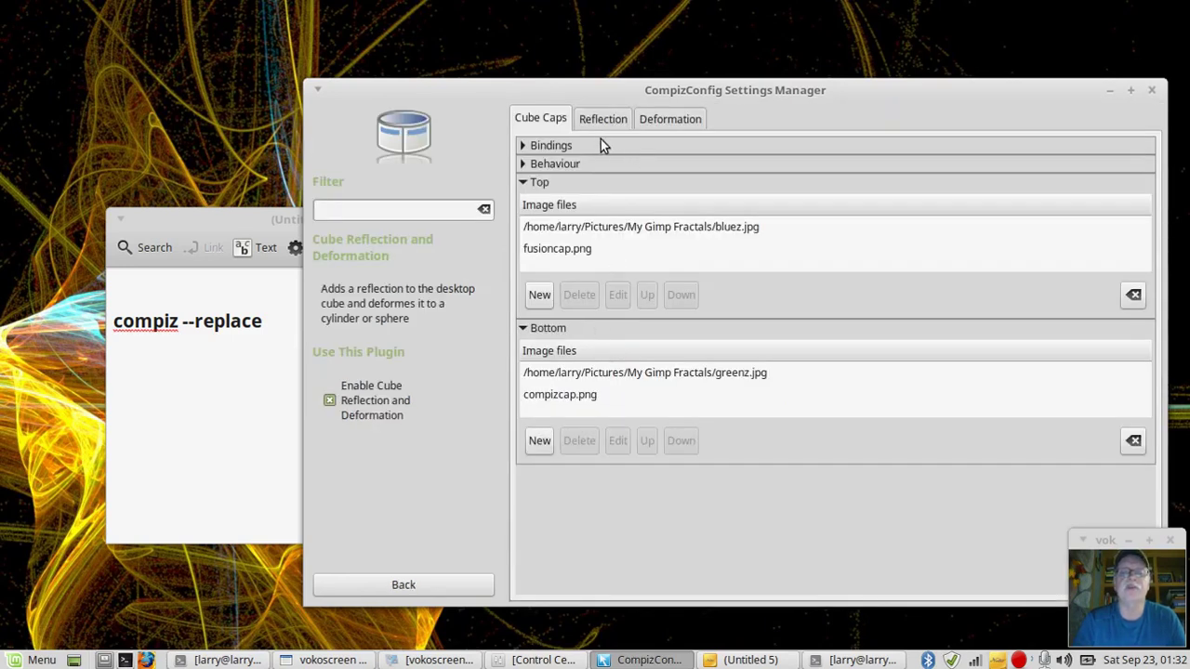
- In the Cube Reflection and Deformation caps, move fusioncap.png first for Top and compizcap.png first for Bottom, and preview the cube
right_click(572, 248)
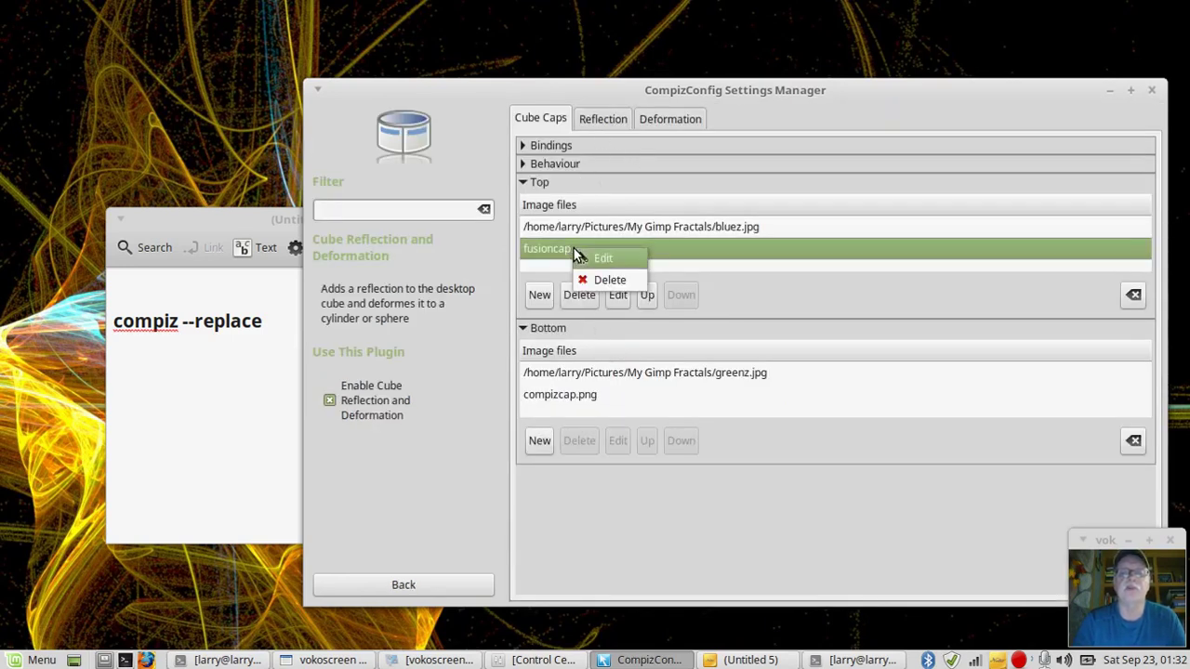
click(547, 254)
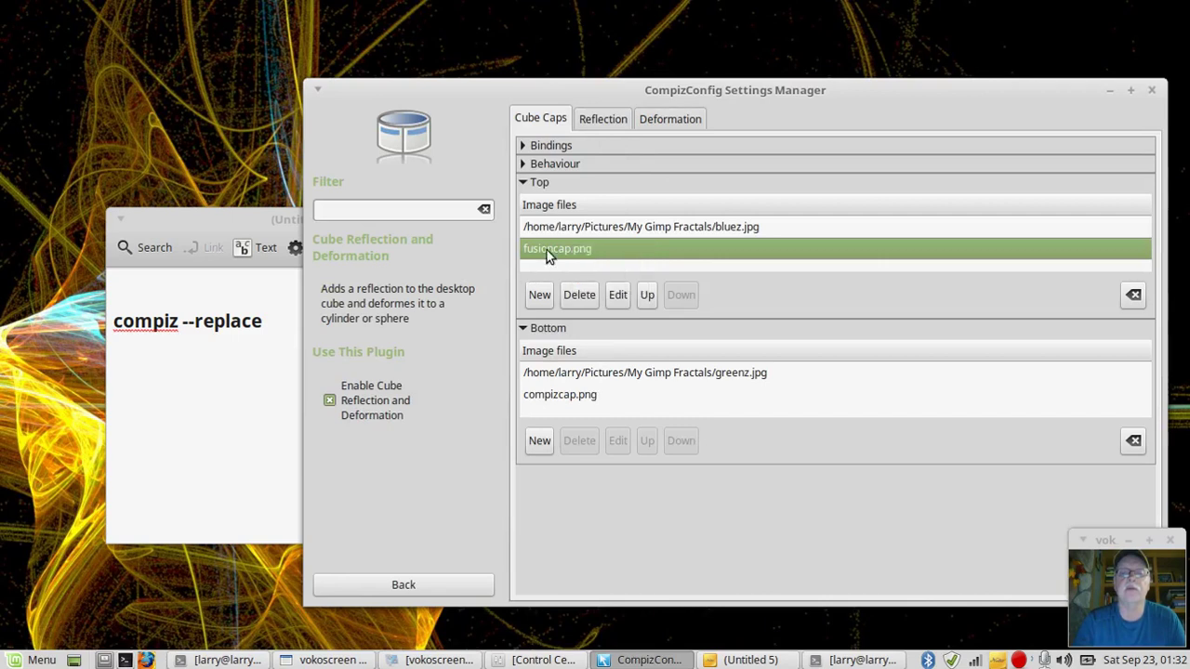
click(648, 296)
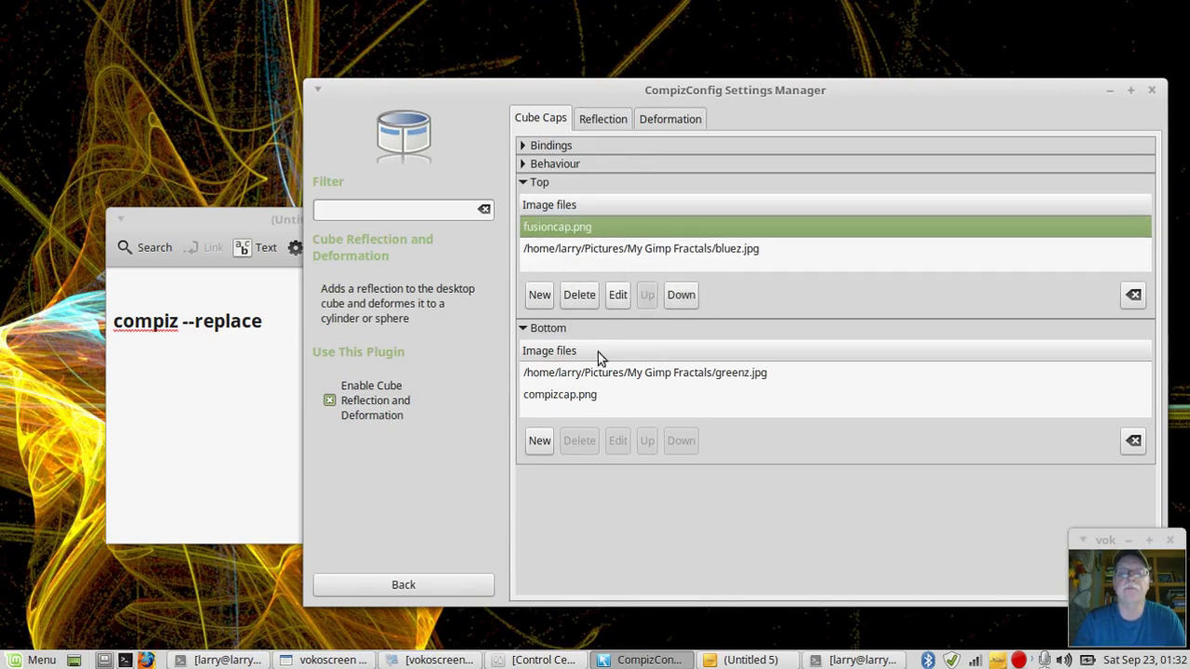
click(581, 398)
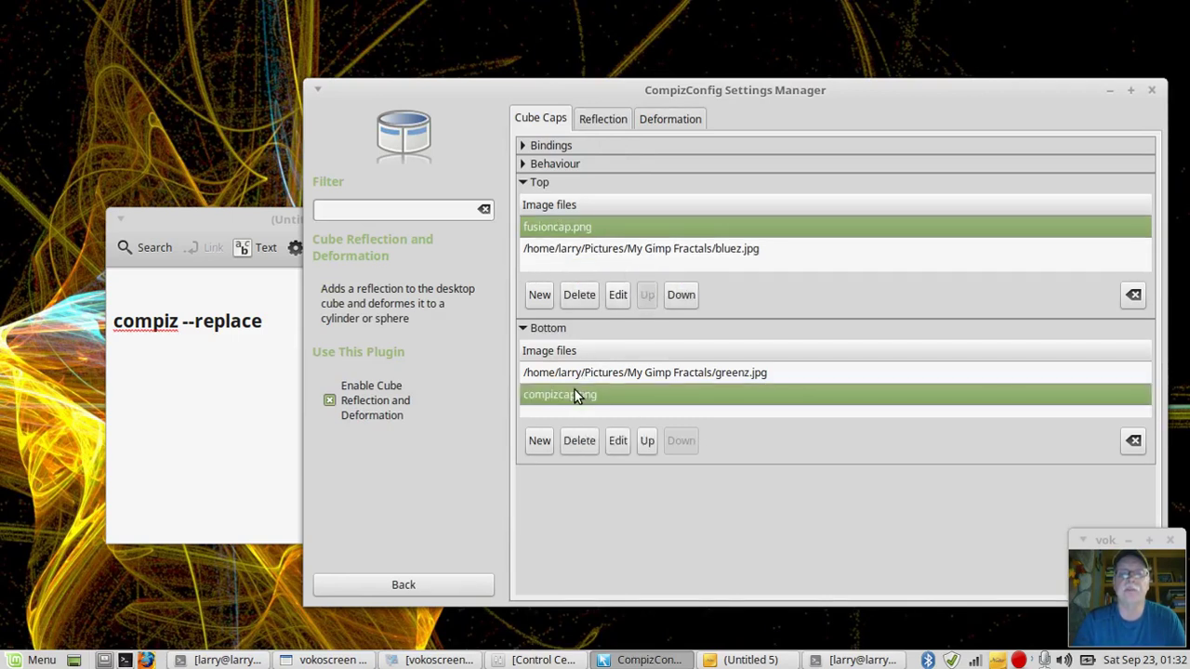
click(648, 441)
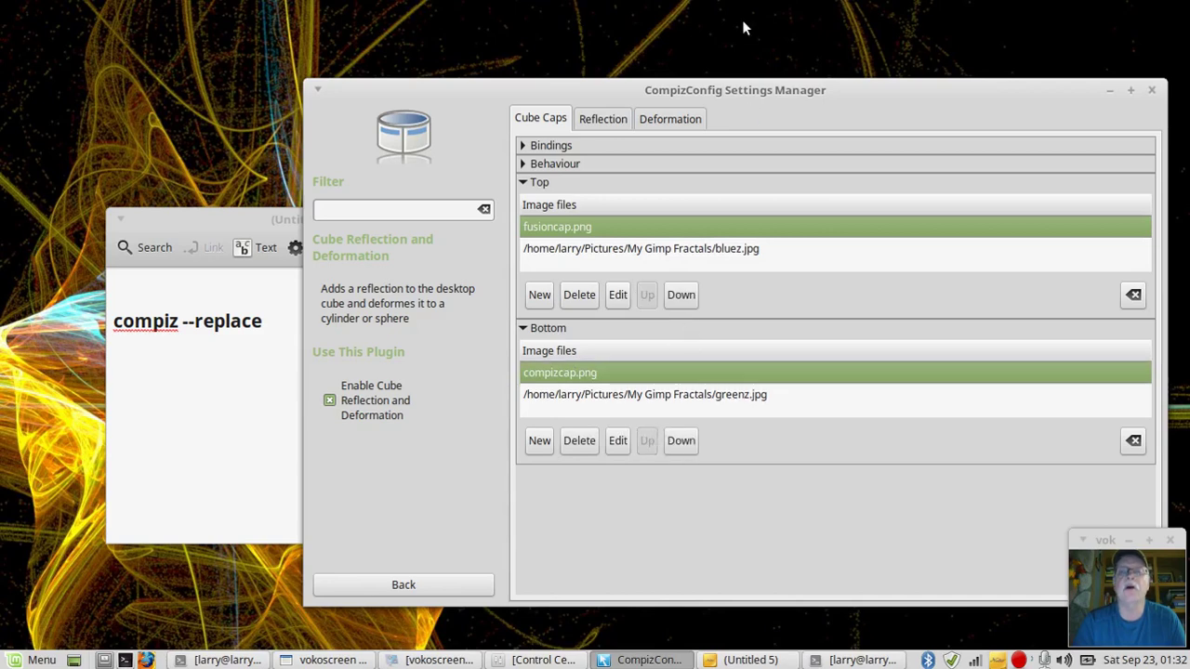
drag(743, 28, 697, 83)
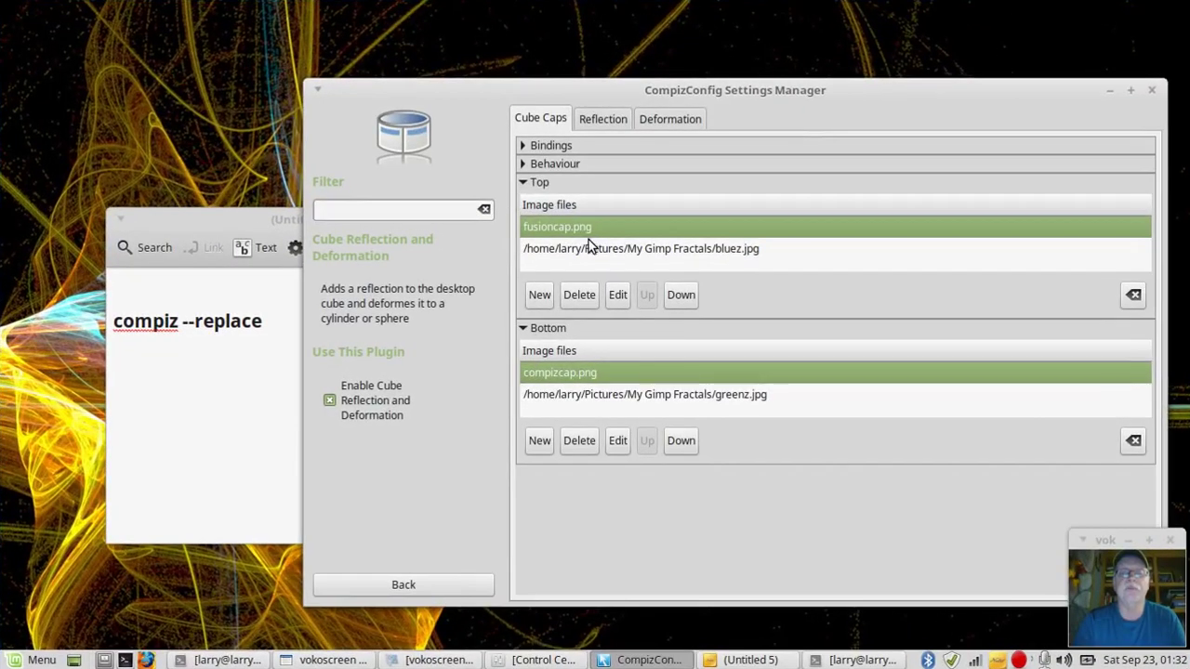
- Move bluez.jpg first in the Top cap images and greenz.jpg first in the Bottom ones, and preview the cube
click(602, 253)
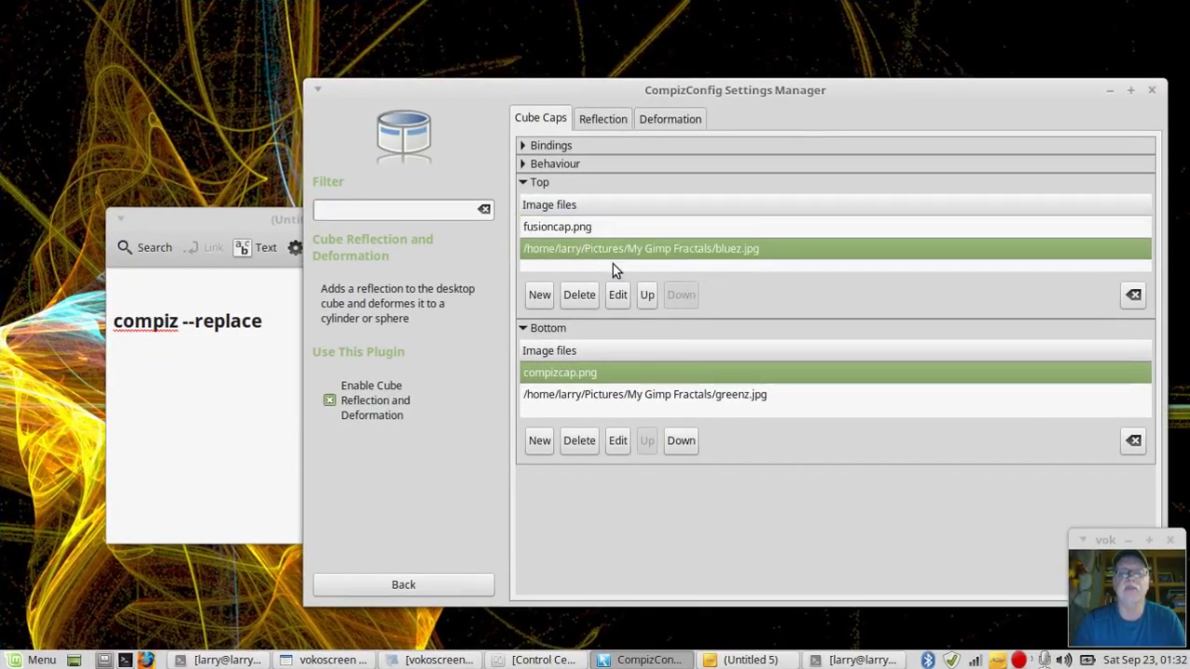
click(647, 295)
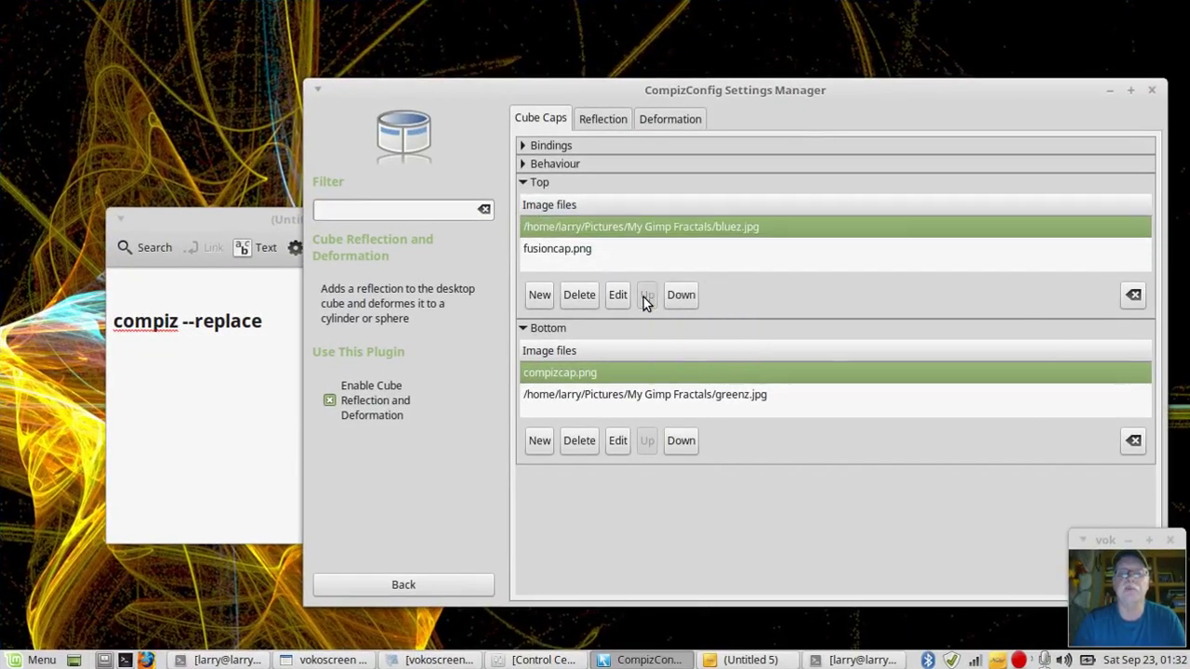
click(642, 394)
click(645, 442)
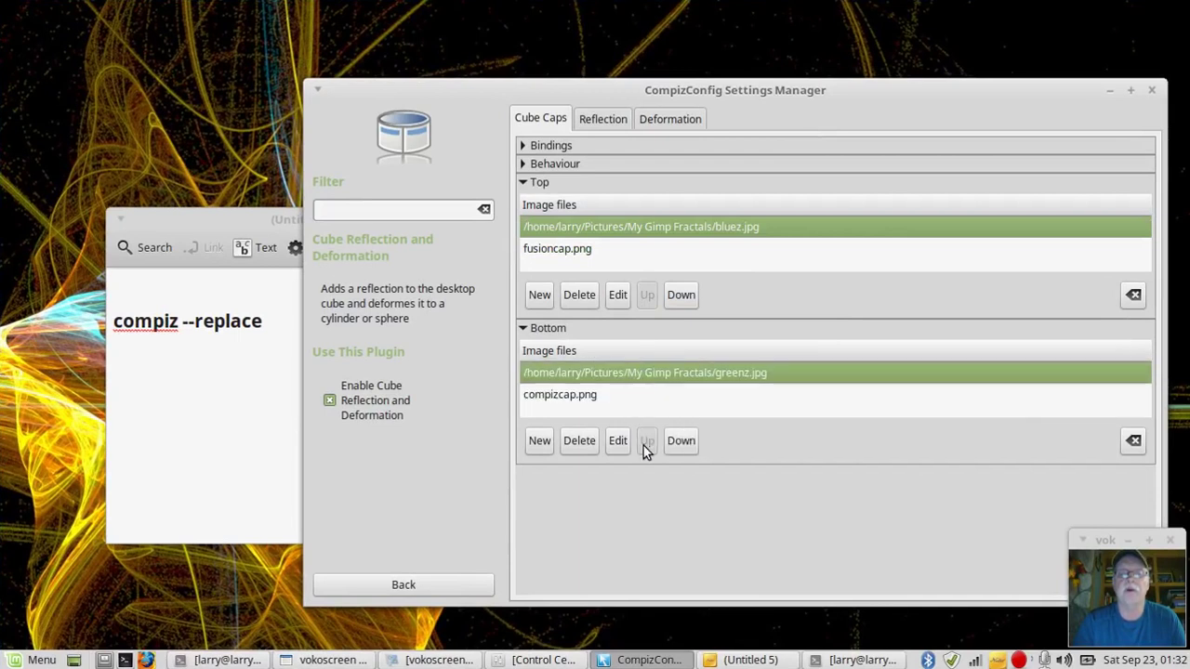
click(729, 37)
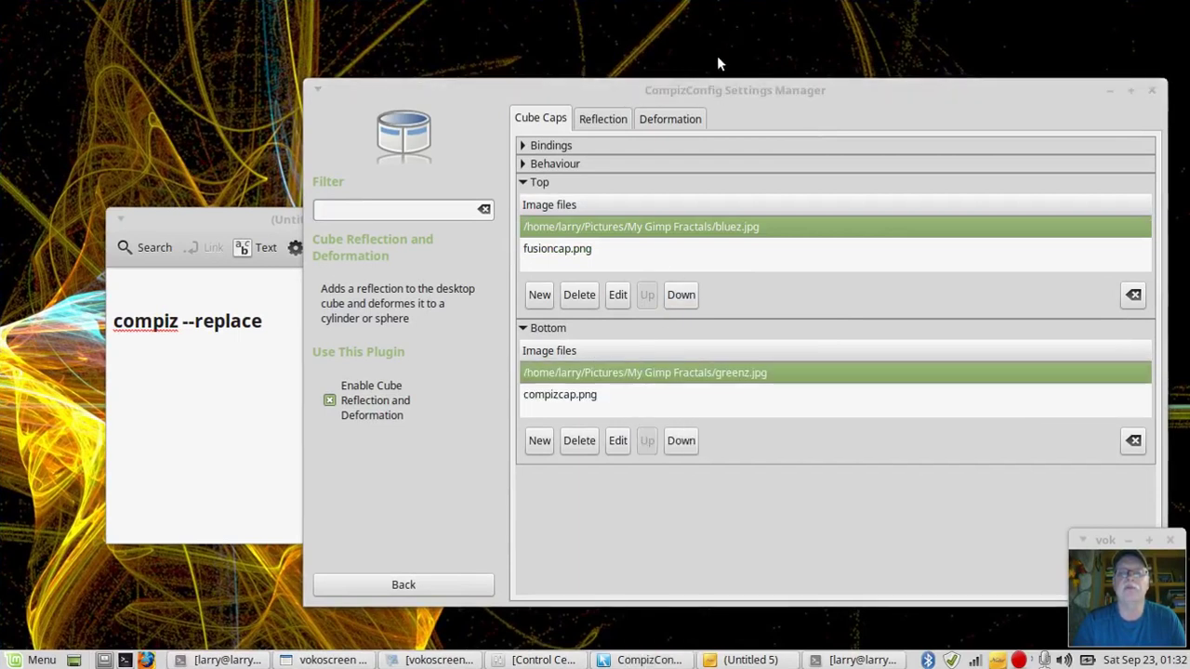
mouse_move(749, 4)
mouse_down()
mouse_move(726, 149)
mouse_move(750, 4)
mouse_move(744, 140)
mouse_move(749, 8)
mouse_up()
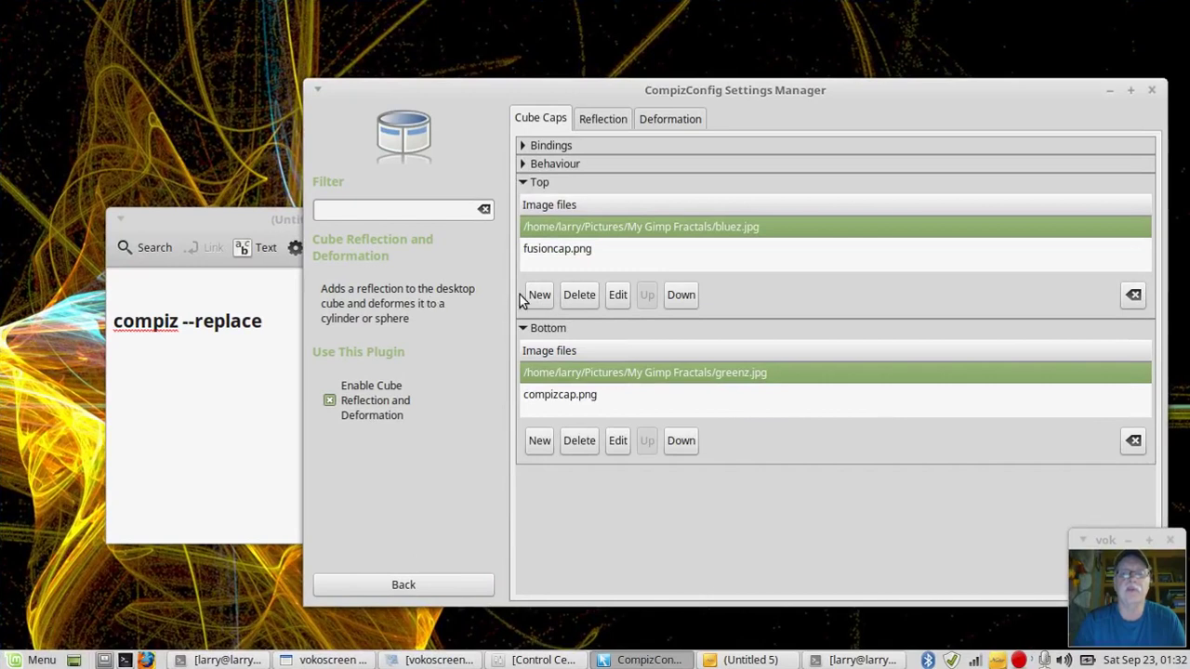
- Add deep green.jpg from the Pictures/My Gimp Fractals folder to the cube's Top cap images
click(539, 297)
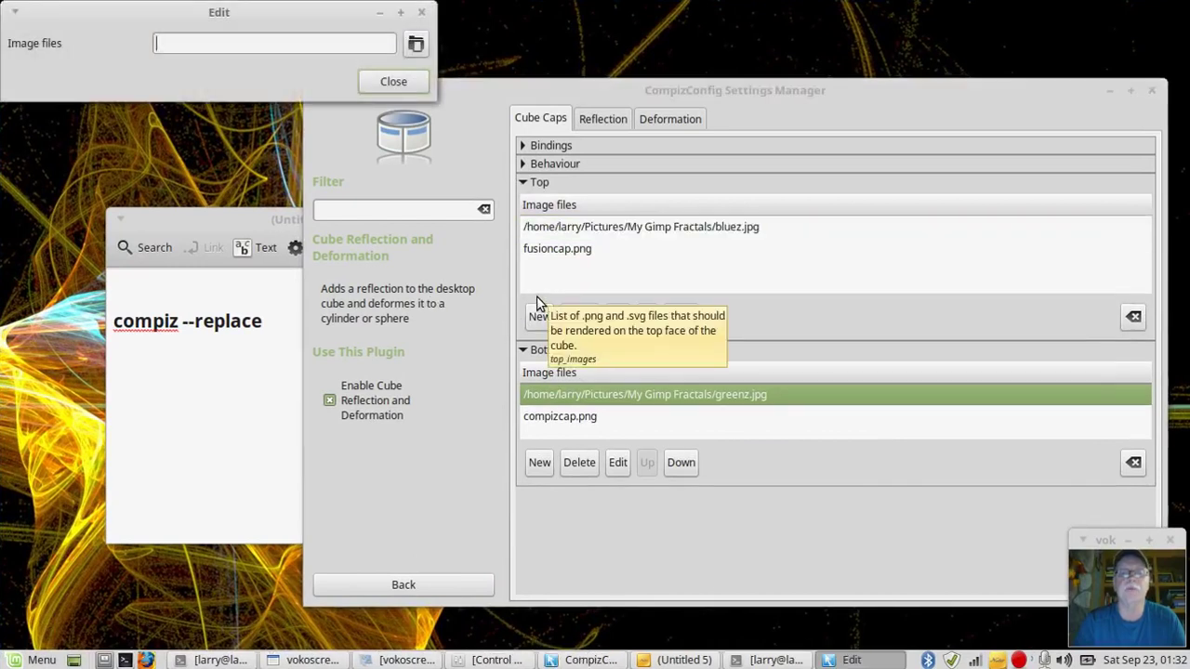
click(417, 43)
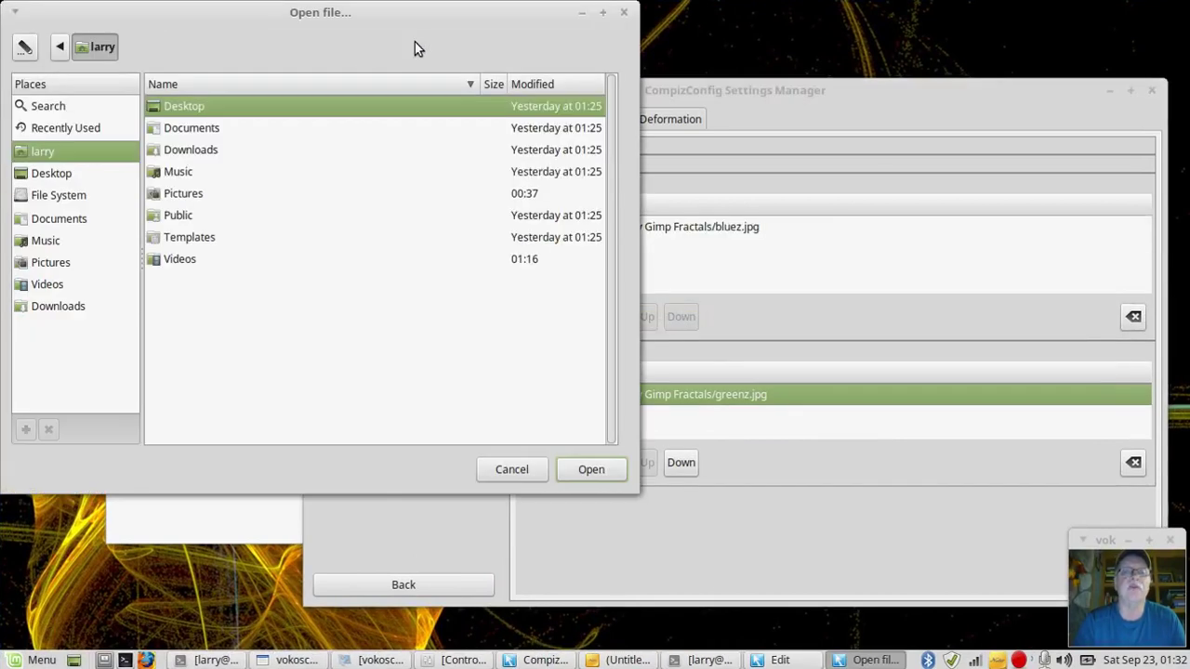
double_click(186, 194)
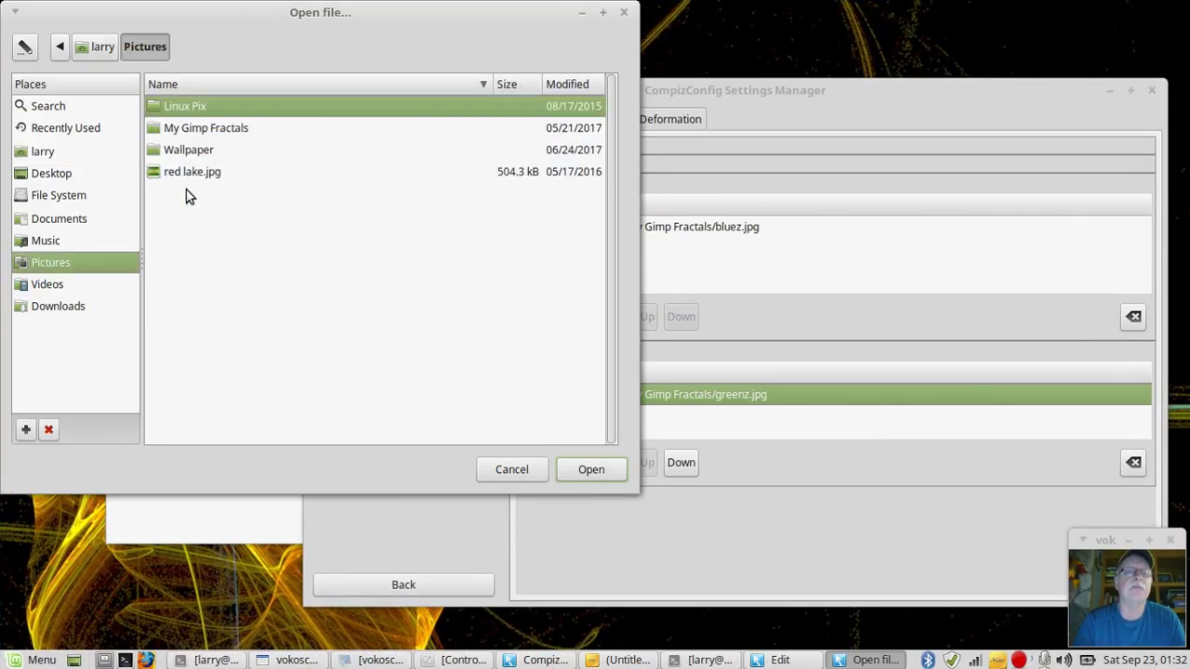
click(192, 130)
double_click(192, 129)
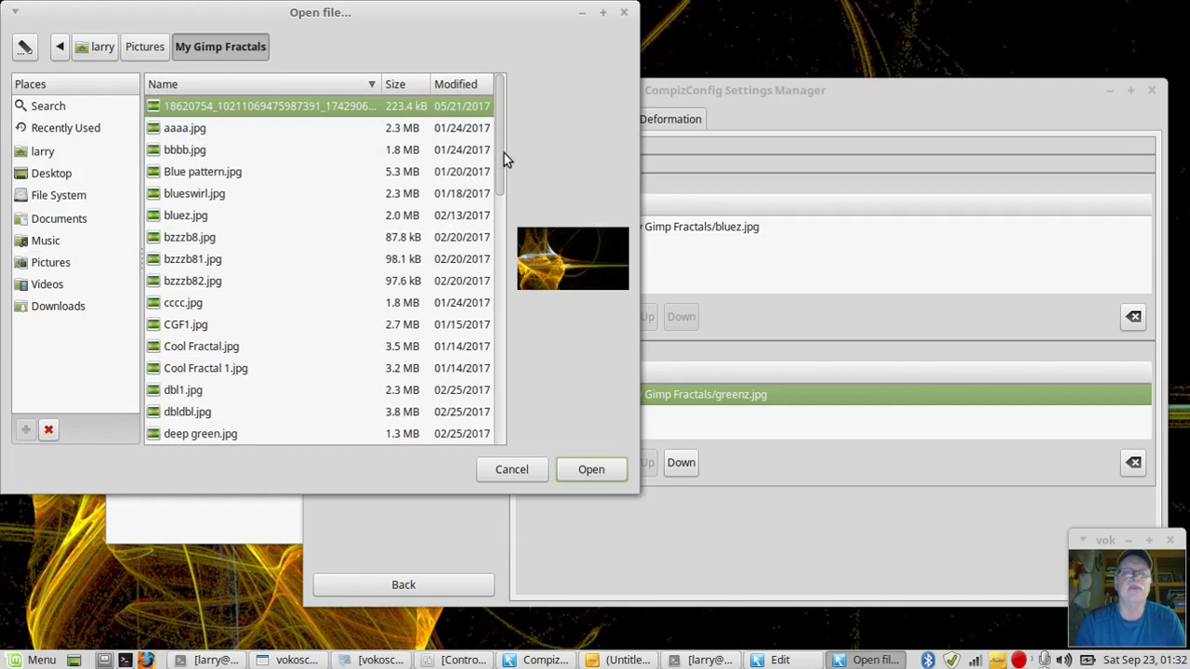
drag(504, 153, 496, 191)
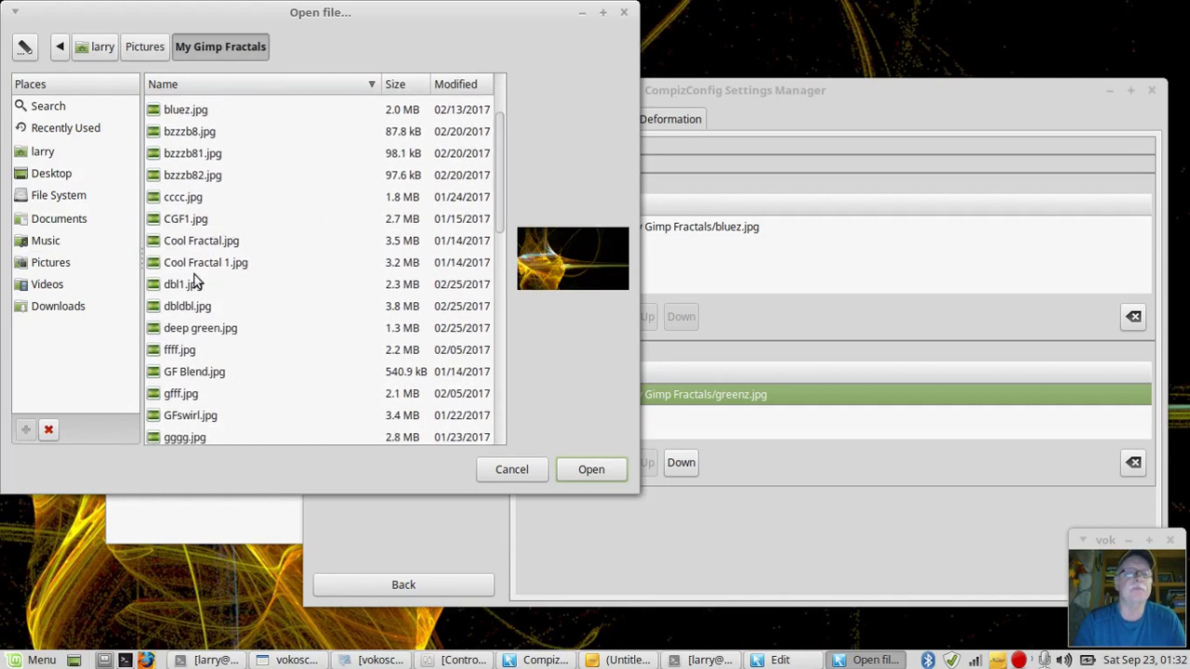
click(192, 309)
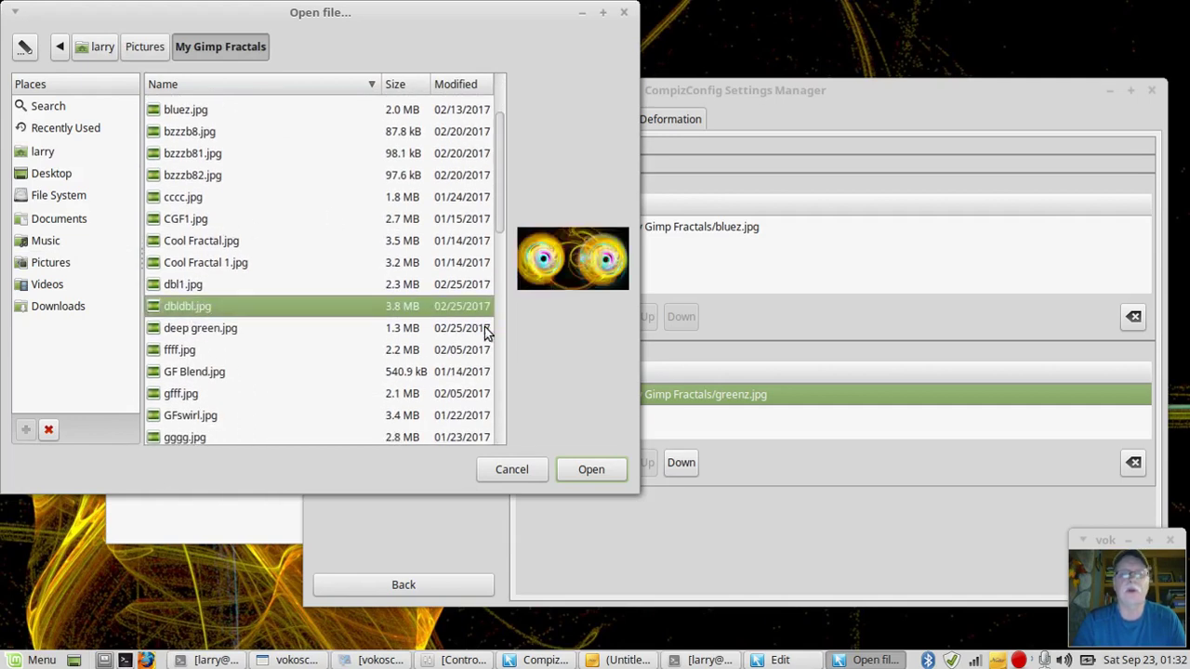
click(200, 330)
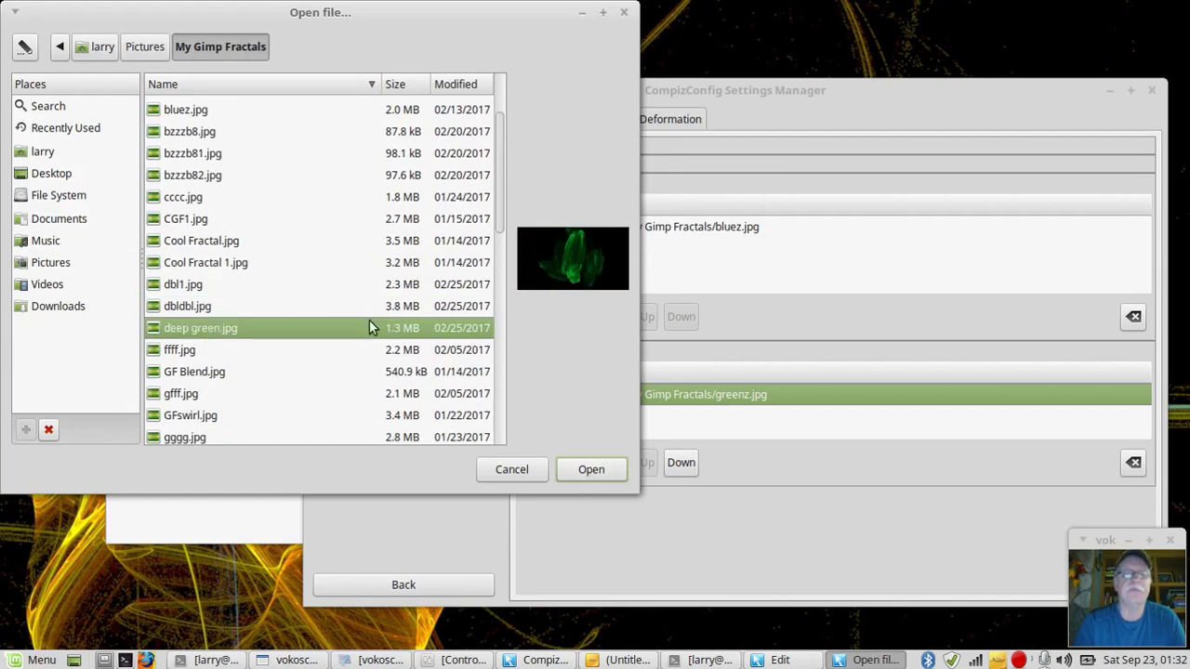
click(583, 472)
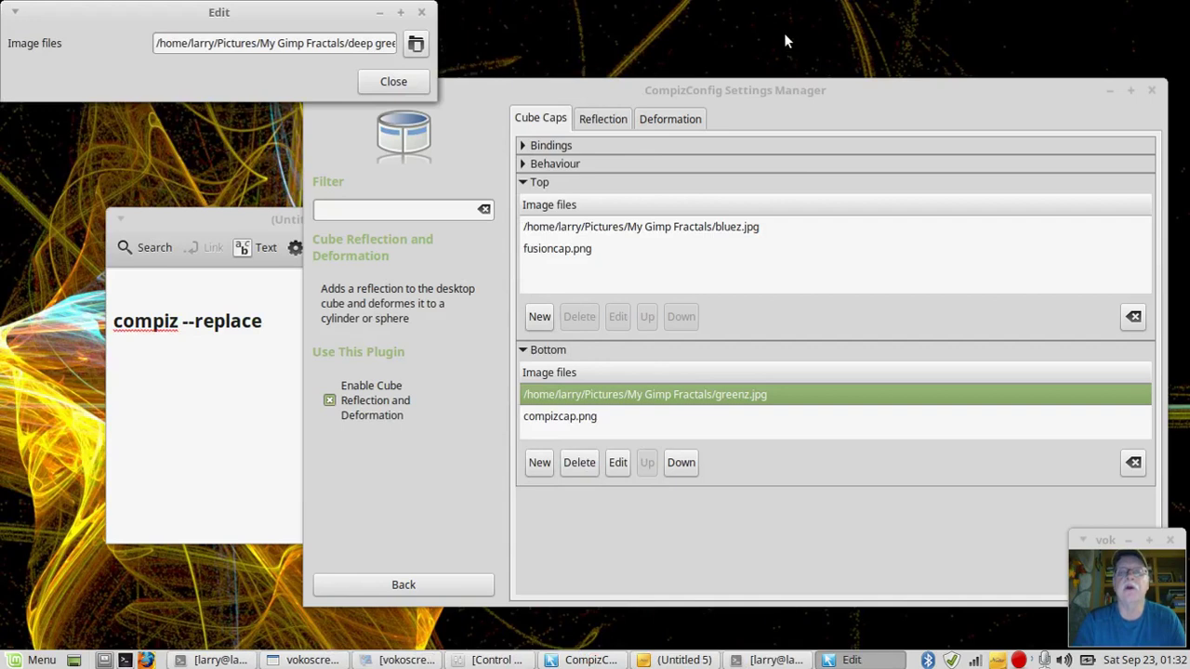
click(414, 82)
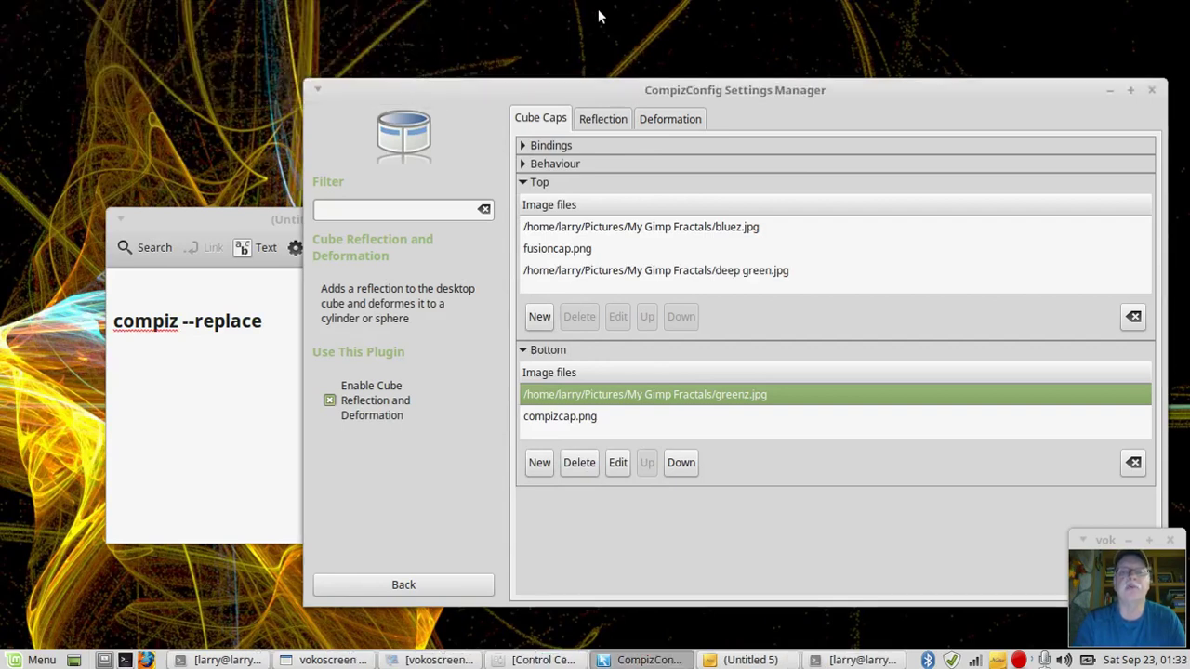
- Move deep green.jpg to the first position in the Top cap image list
click(684, 271)
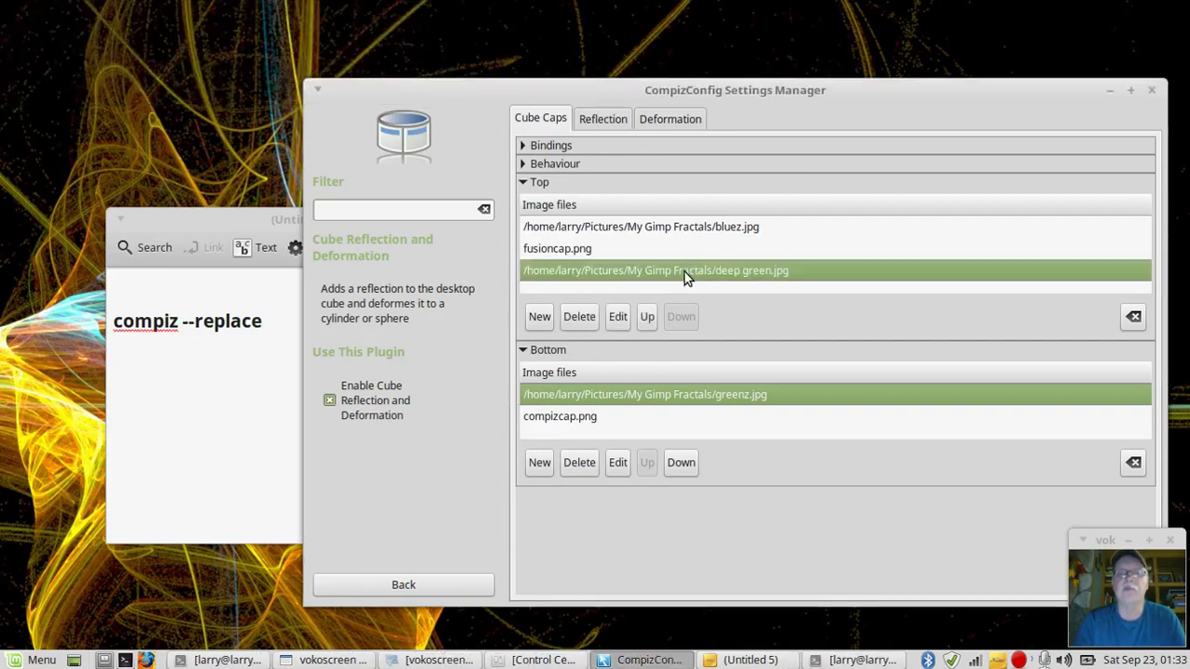
click(648, 317)
click(648, 317)
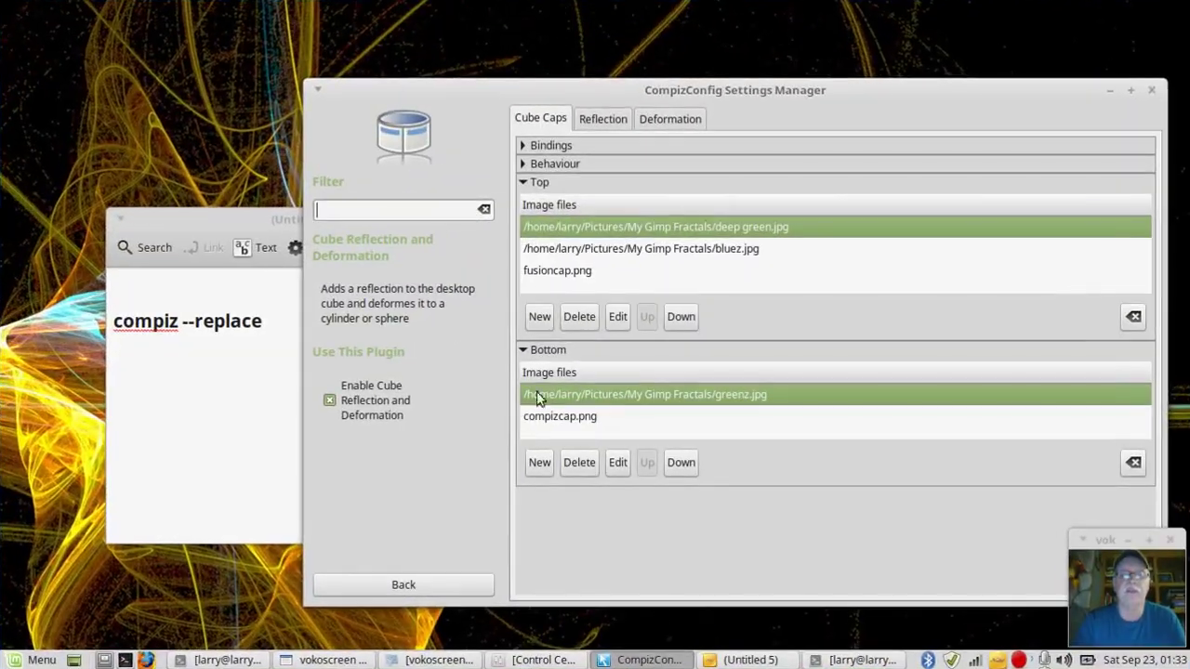
- Start a new Bottom cap image entry and browse for its file in the Pictures/My Gimp Fractals folder
click(539, 462)
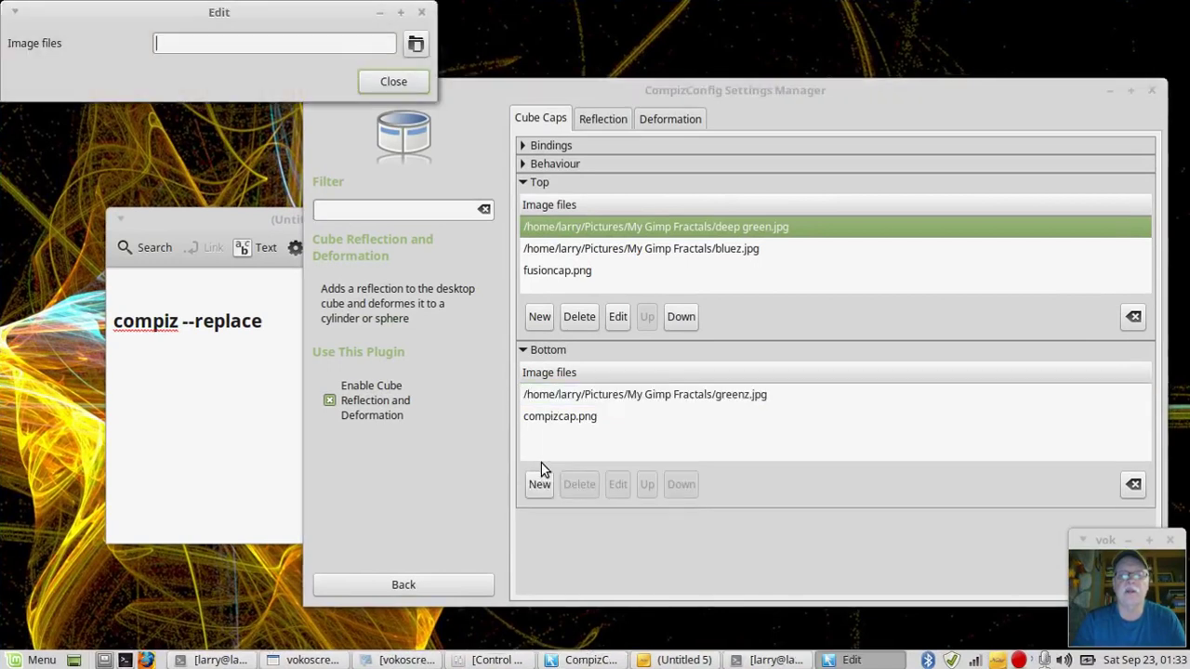
click(416, 46)
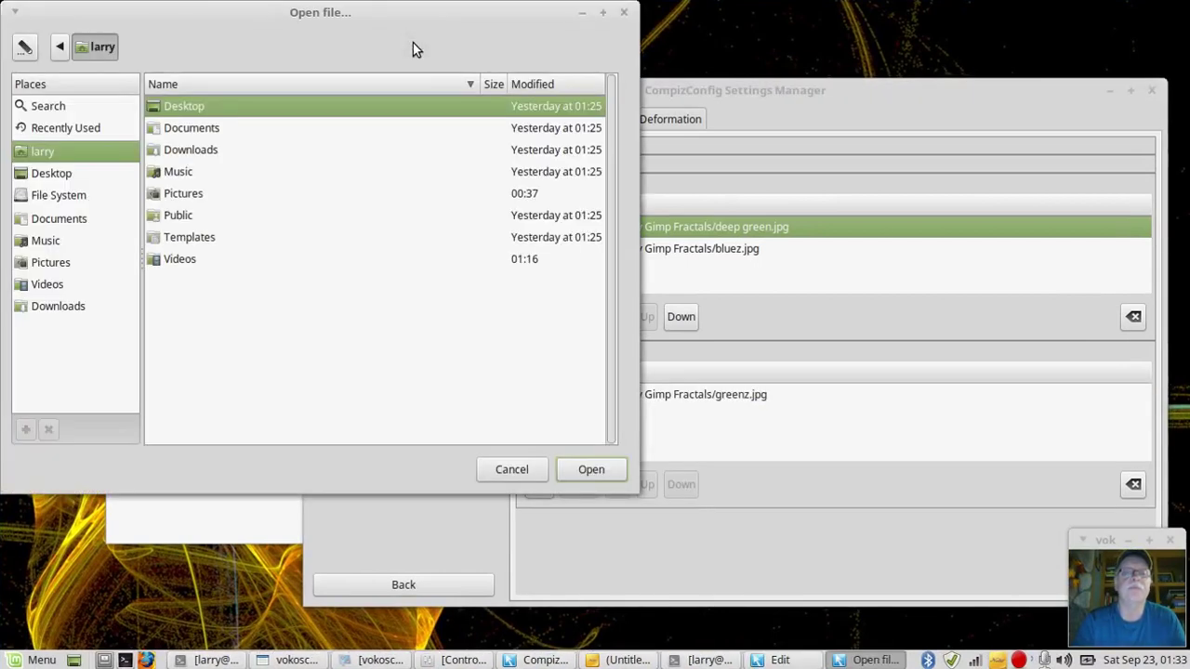
double_click(188, 198)
double_click(199, 130)
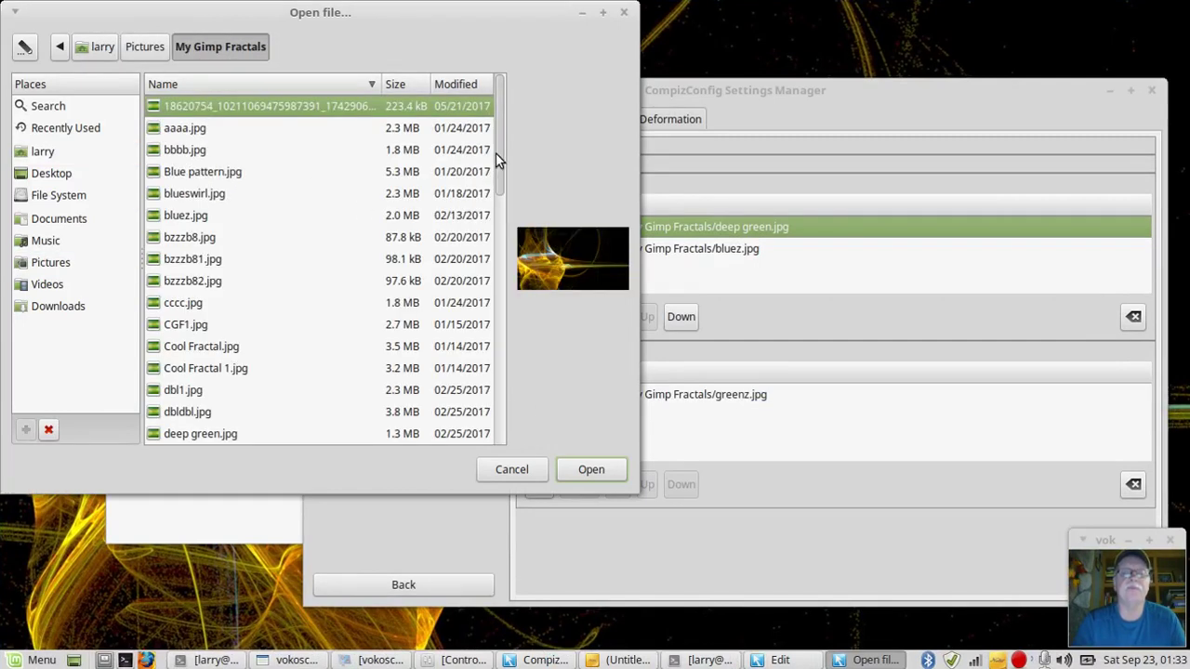
- Preview the fractal images from GFswirl.jpg through hmmm.jpg to compare candidates for the bottom cap
drag(498, 153, 500, 295)
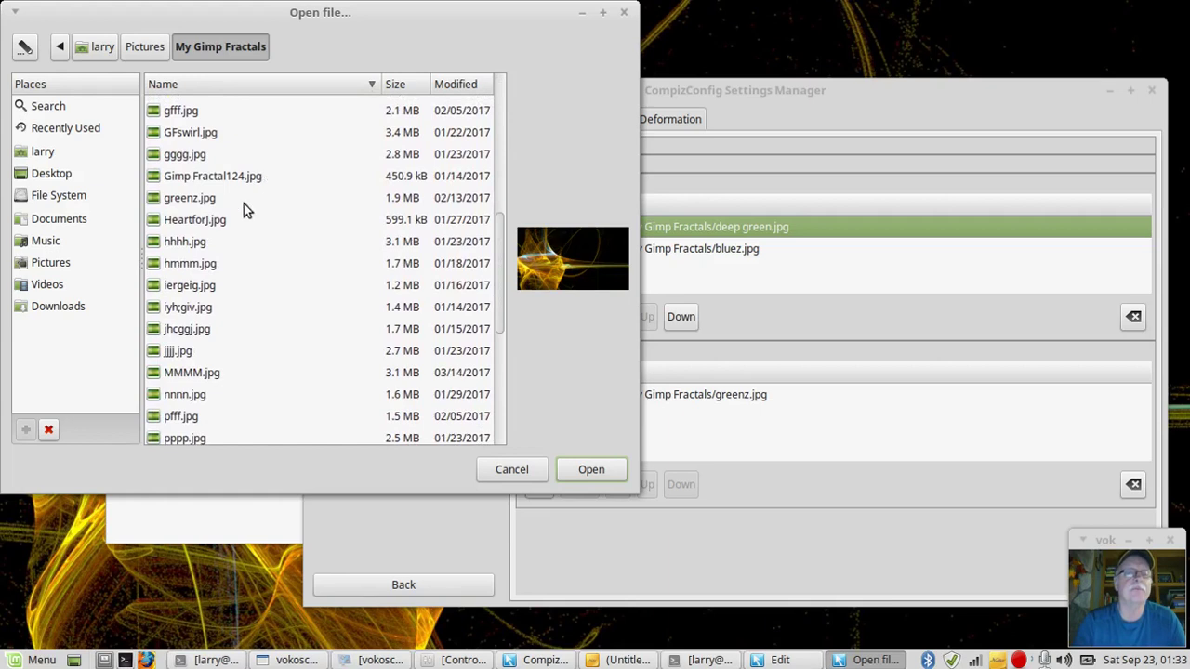
click(185, 129)
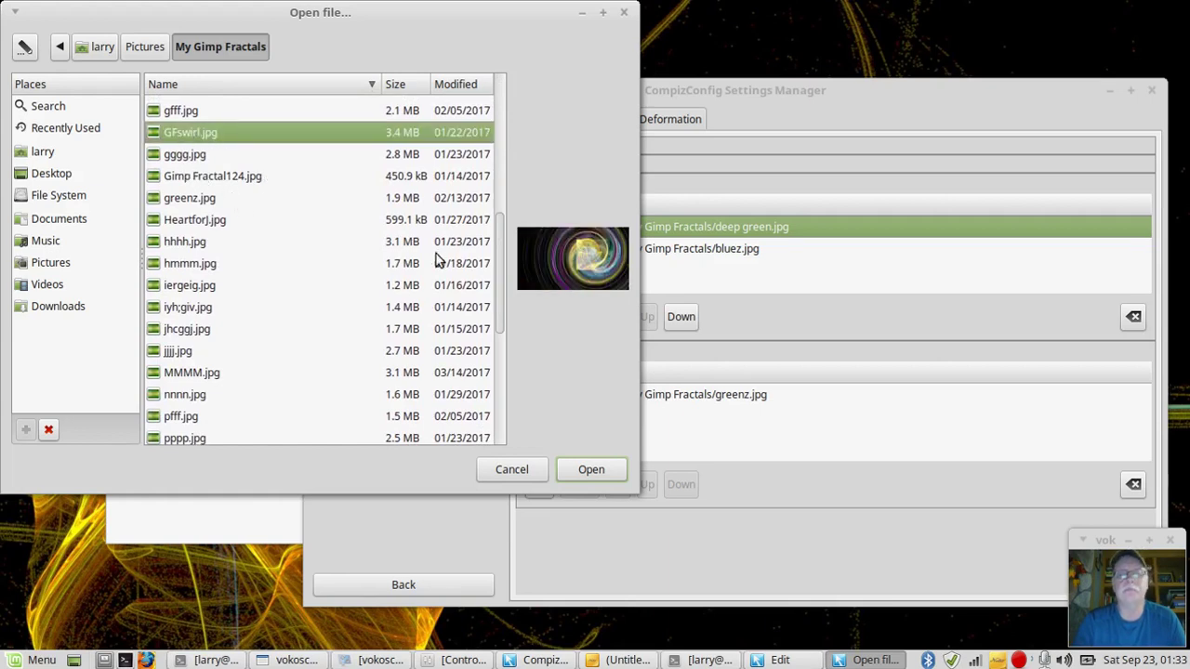
click(176, 169)
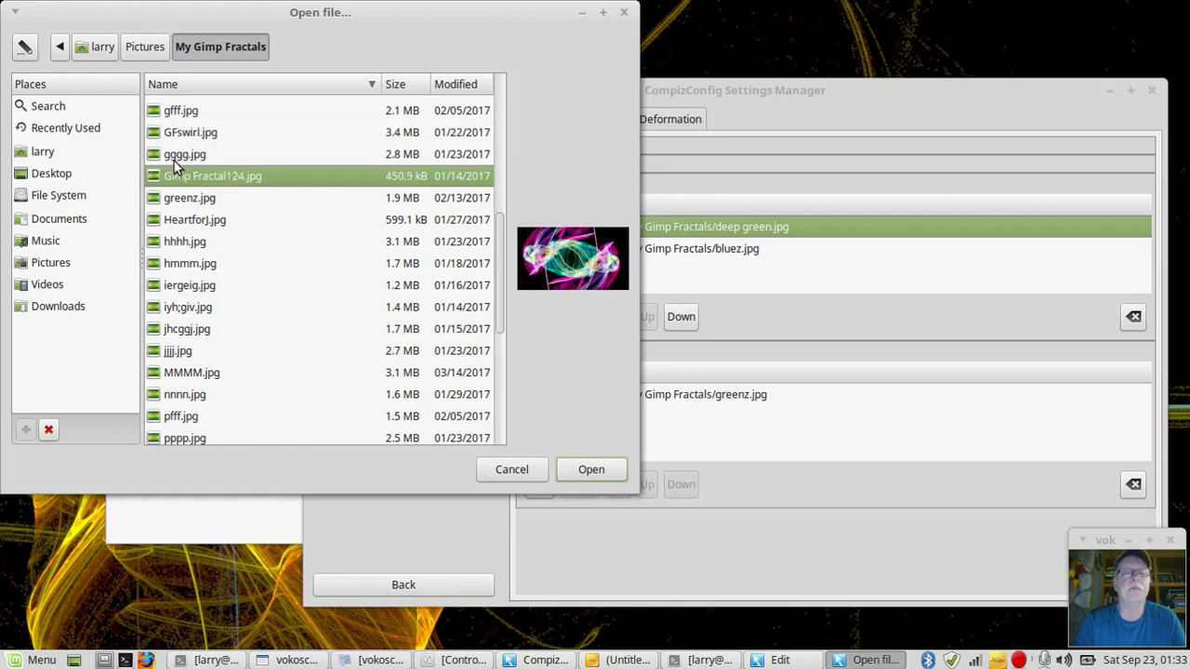
click(173, 158)
click(170, 201)
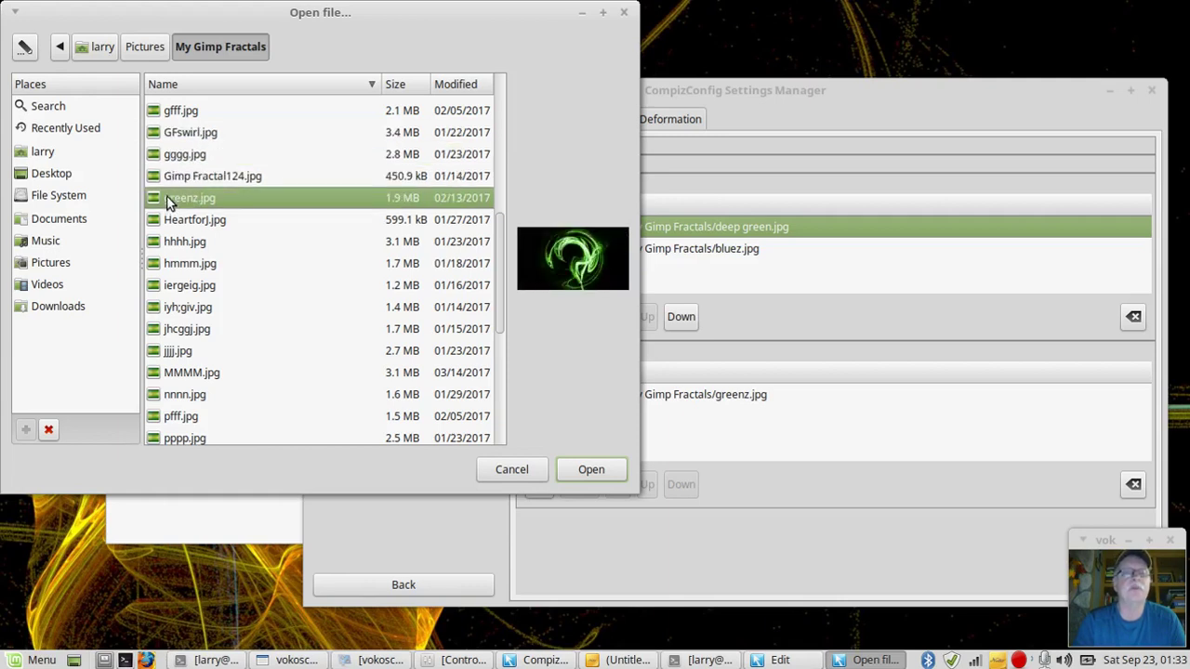
click(171, 228)
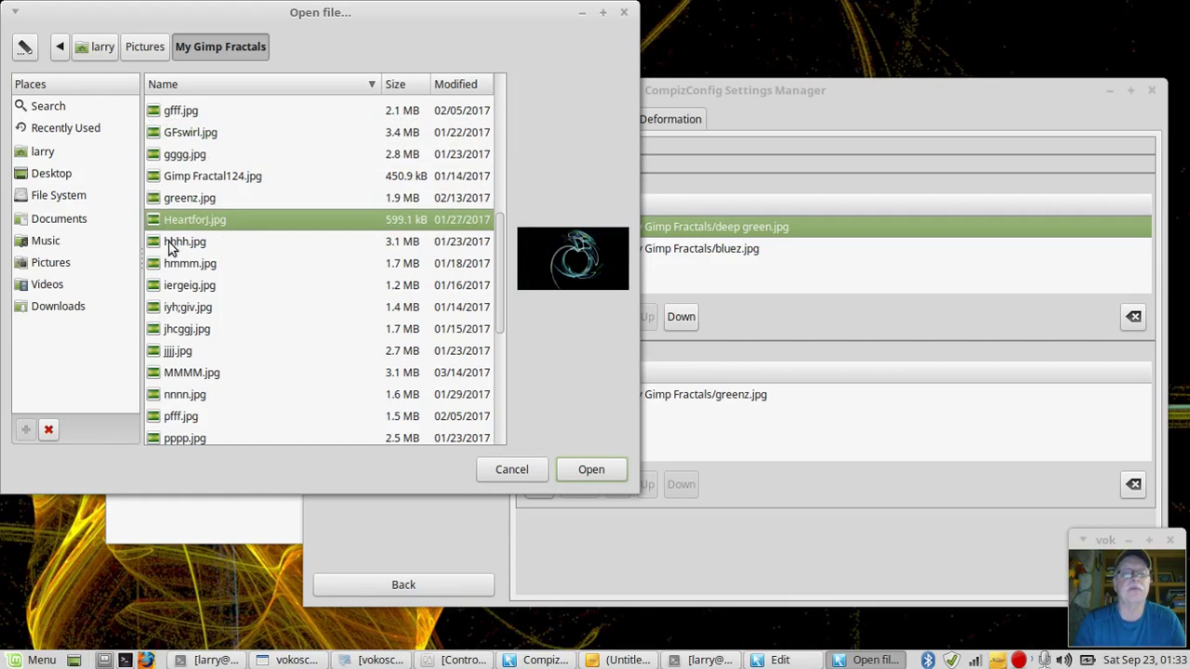
click(171, 244)
click(171, 265)
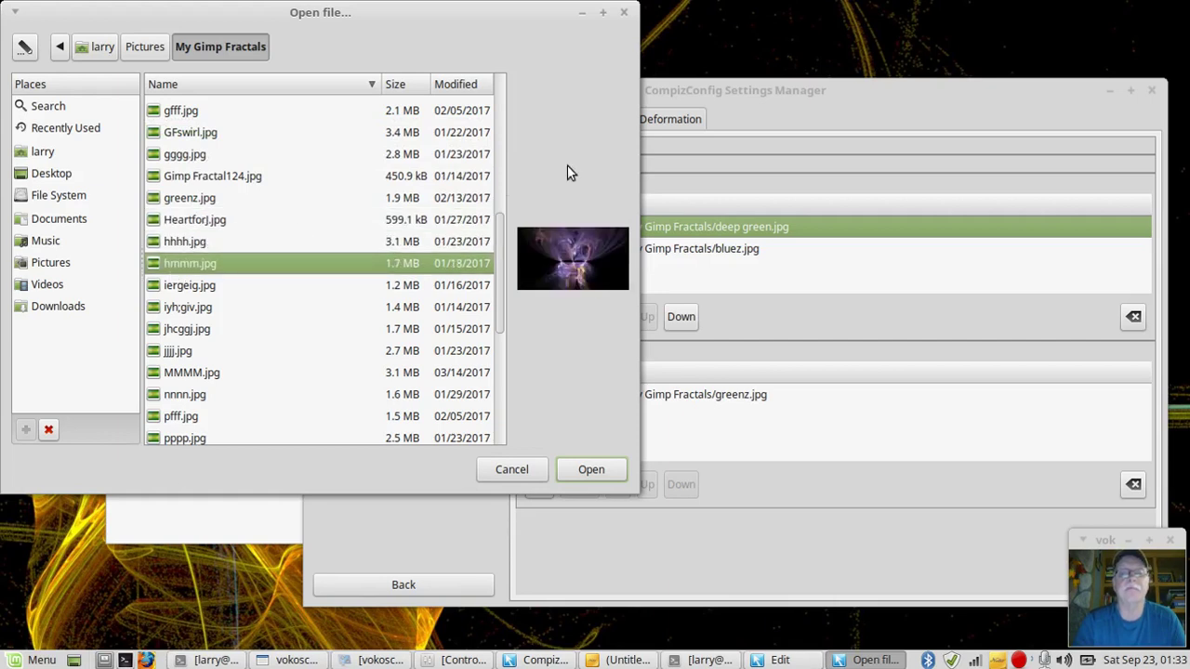
- Shift the CompizConfig settings window slightly down and to the left behind the file chooser
double_click(740, 86)
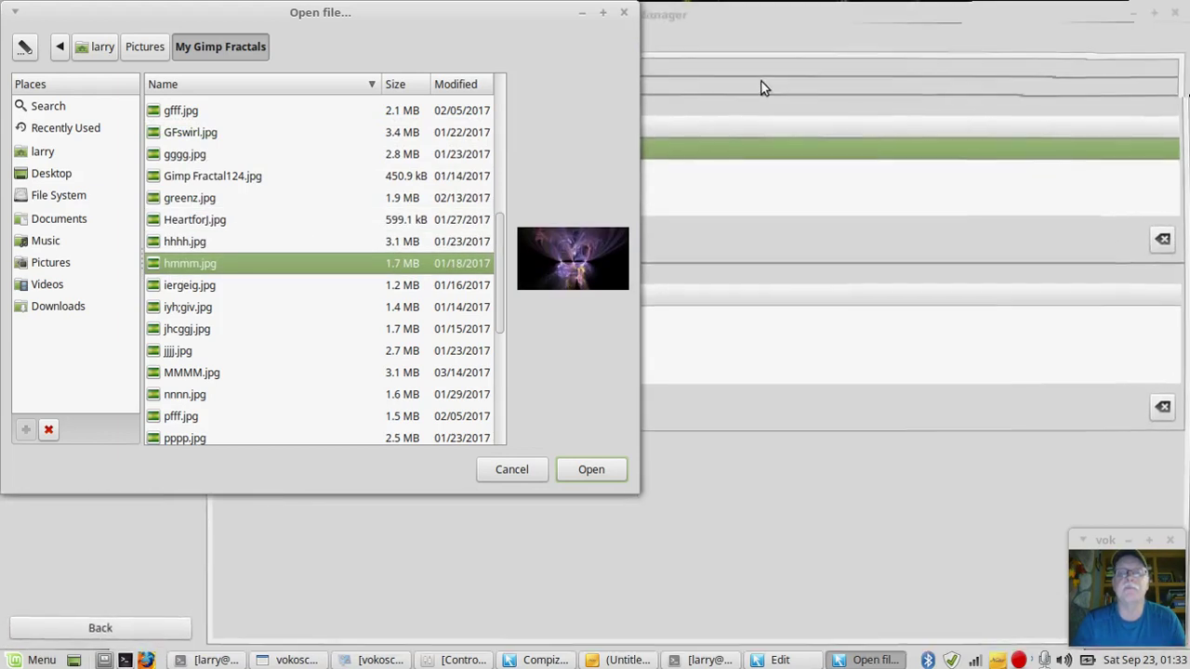
click(1152, 14)
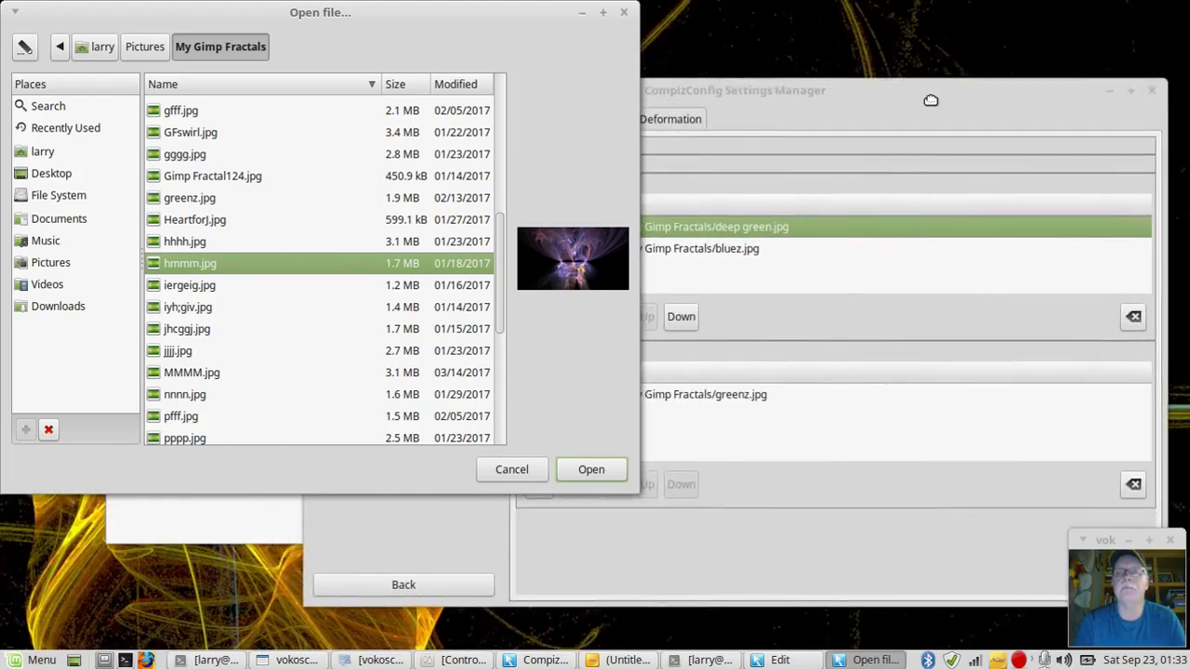
drag(931, 99, 850, 117)
- Add deep green.jpg from the My Gimp Fractals folder to the cube's Bottom cap images
drag(495, 239, 497, 199)
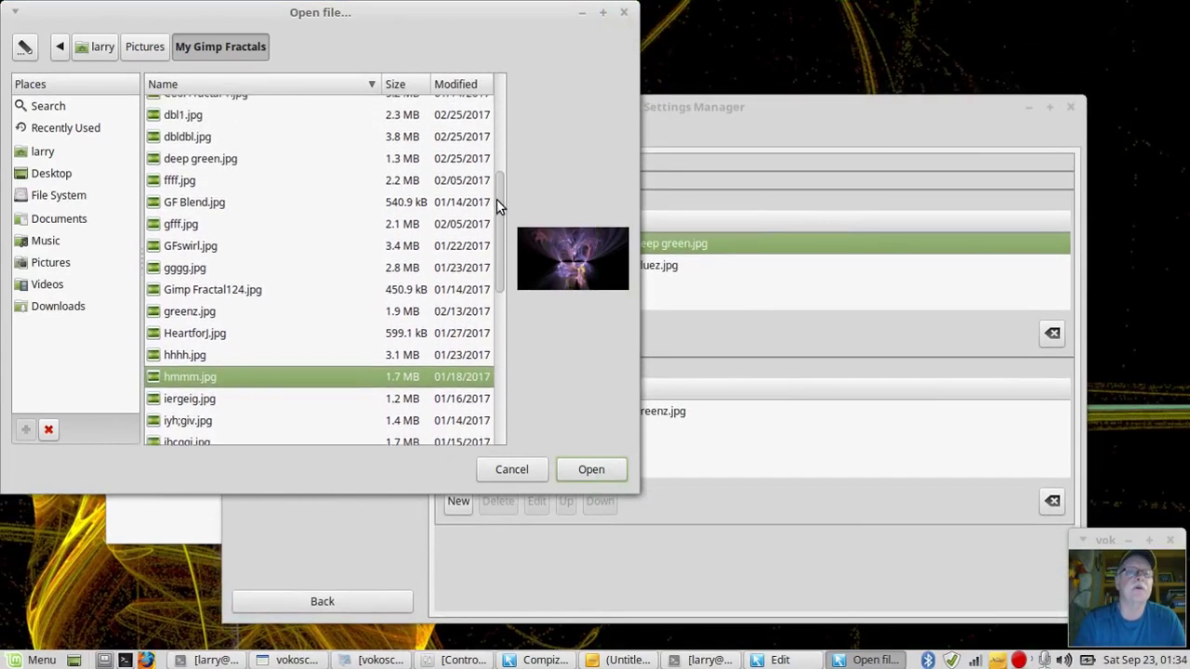
click(224, 159)
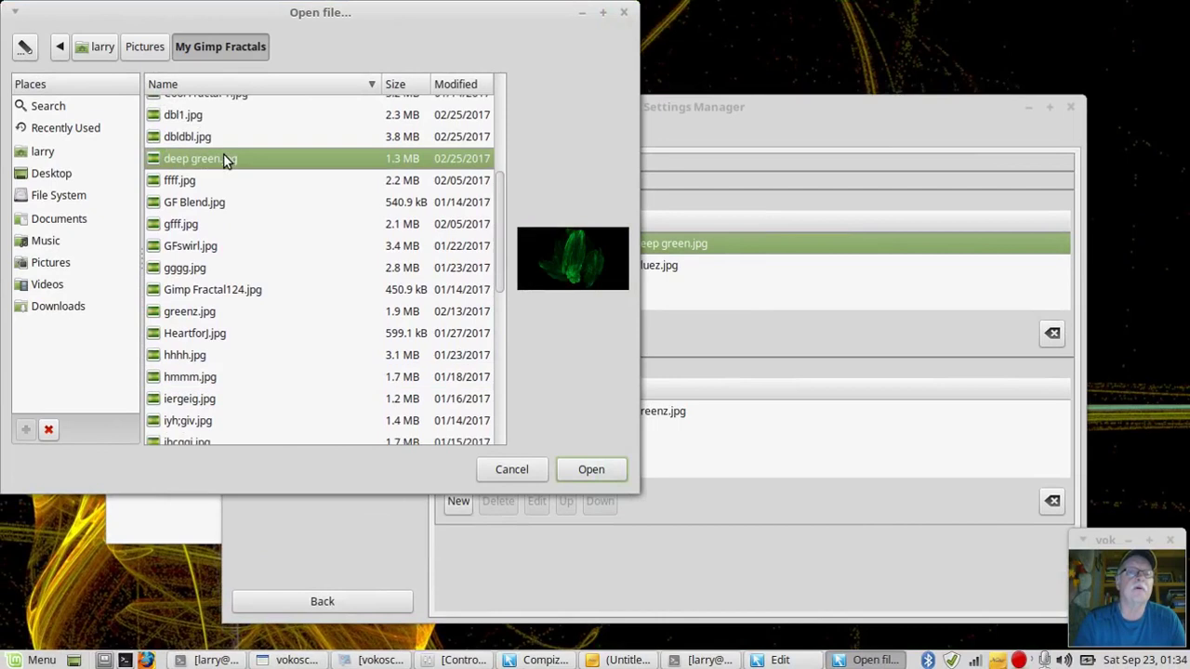
click(592, 471)
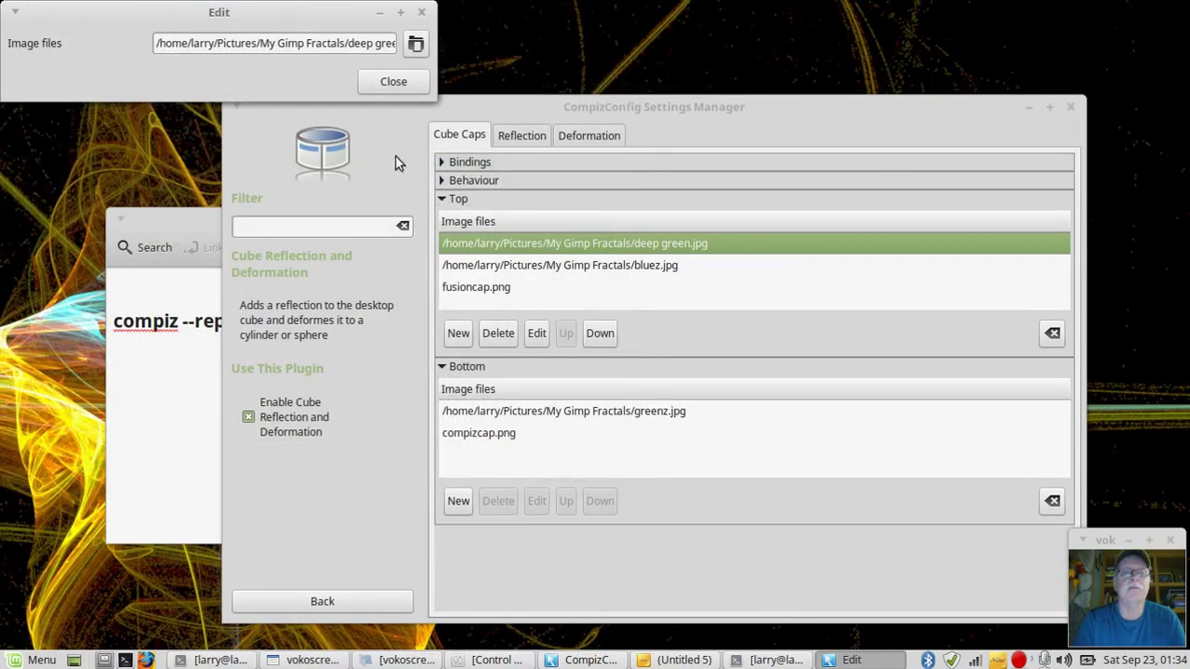
click(398, 81)
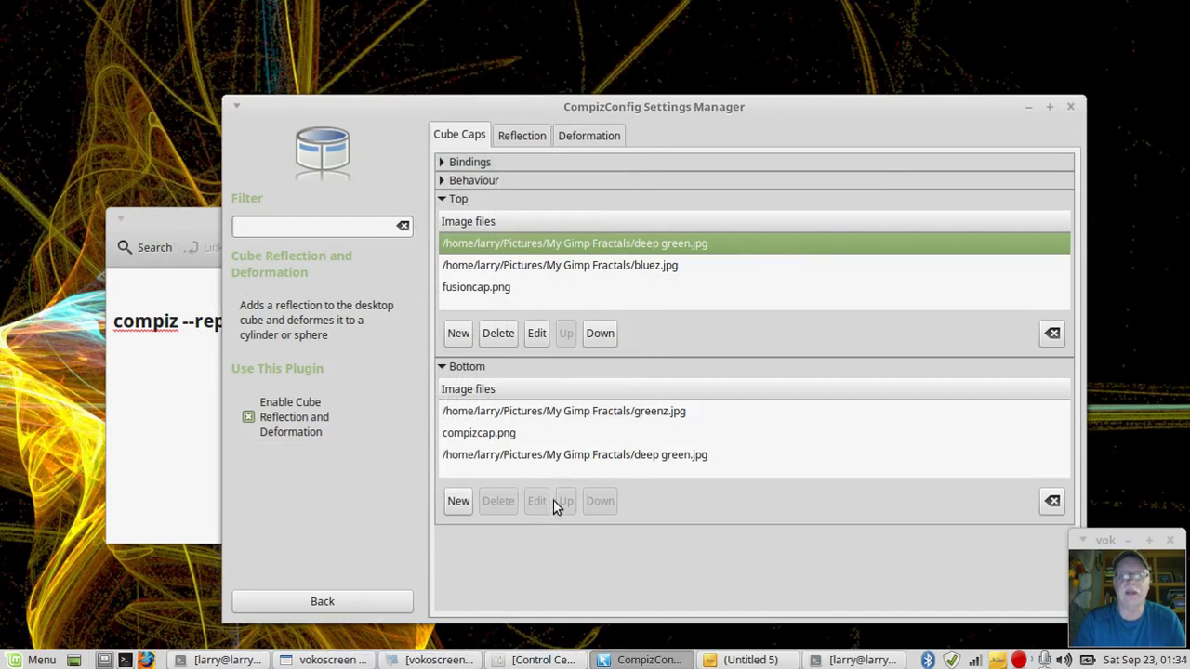
- Move deep green.jpg to the first position in the Bottom cap image list and preview the cube
click(572, 460)
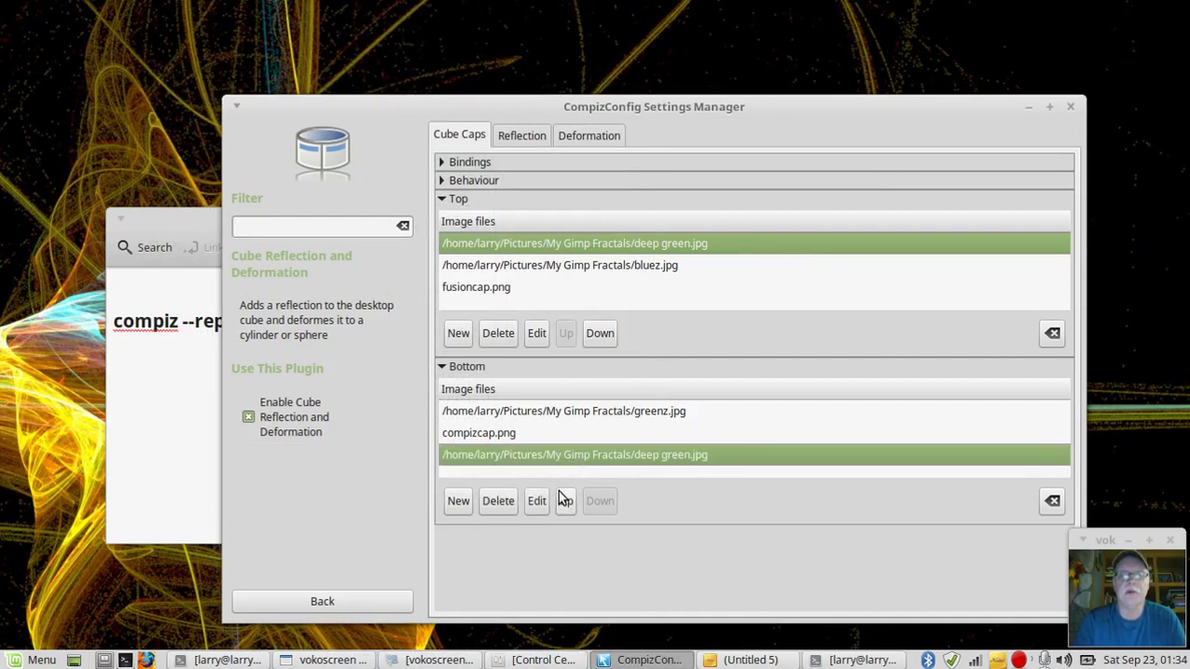
click(565, 501)
click(565, 502)
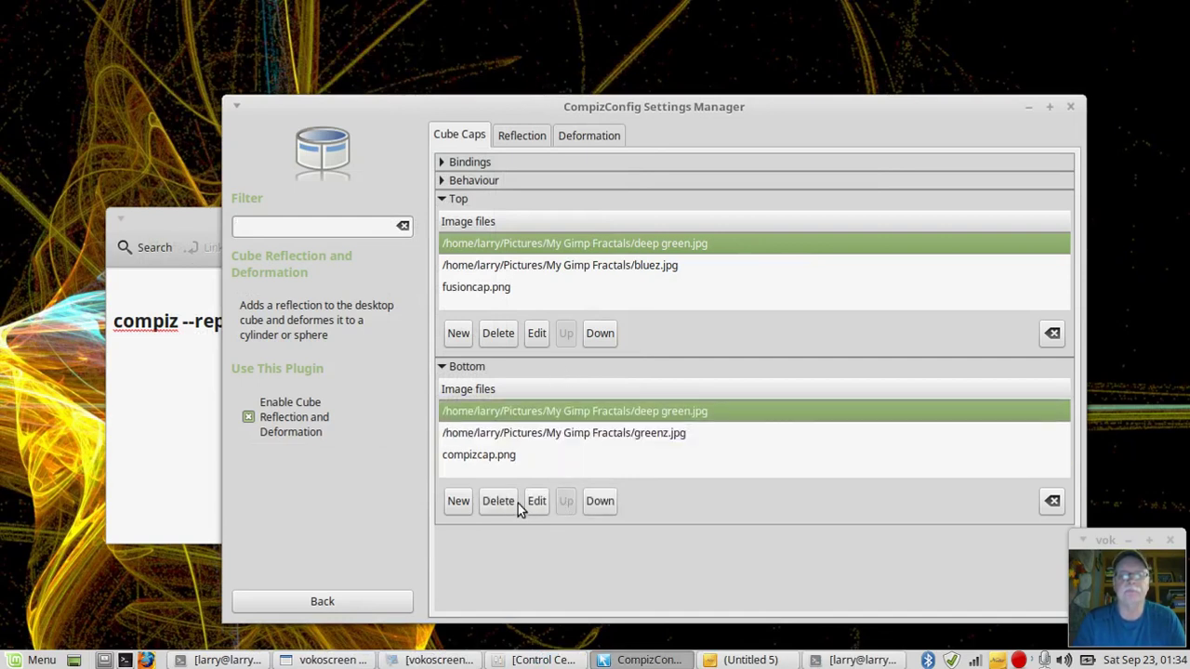
click(700, 40)
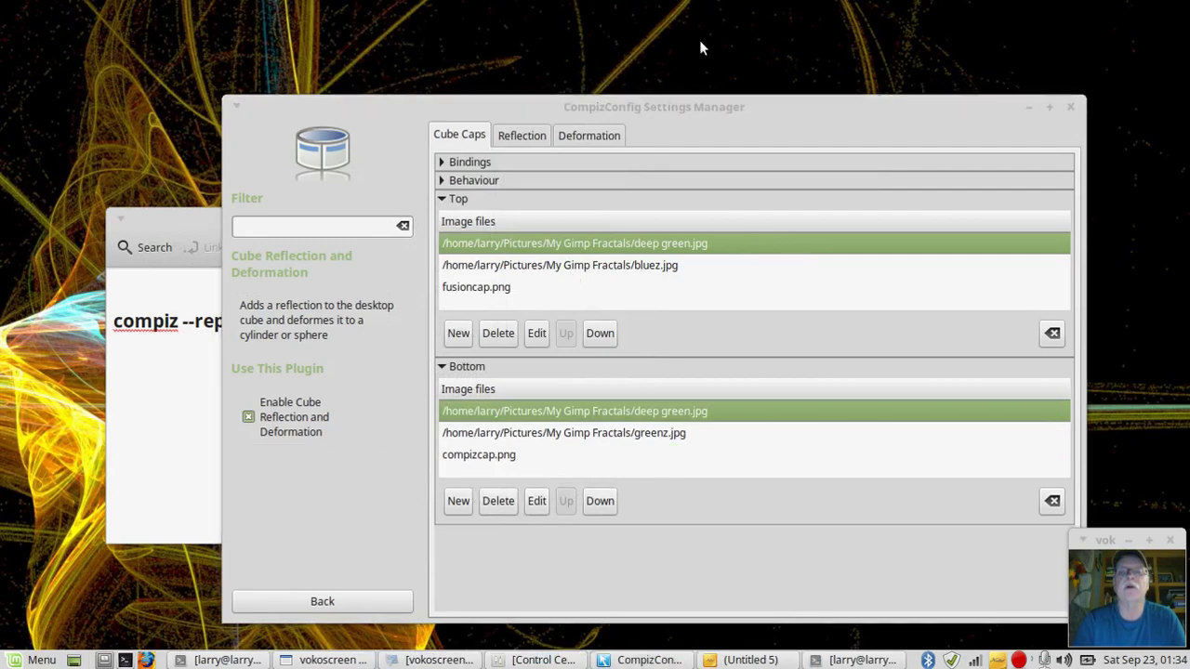
drag(714, 39, 660, 93)
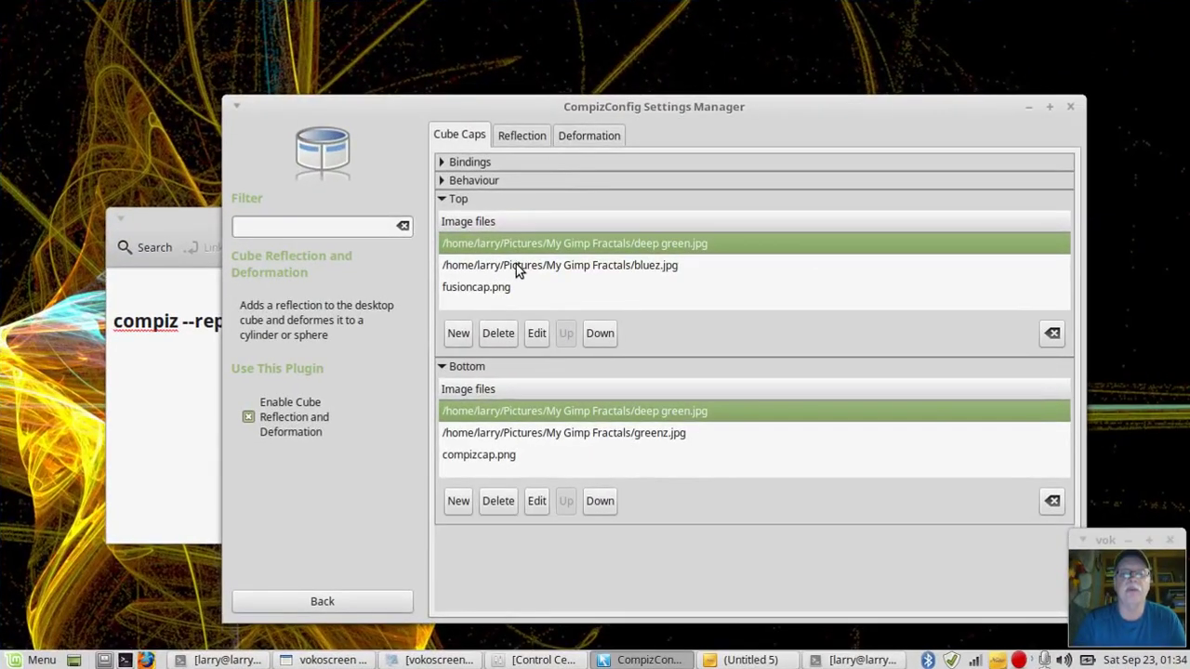
- Move bluez.jpg first in the Top cap image list and greenz.jpg first in the Bottom one
click(521, 266)
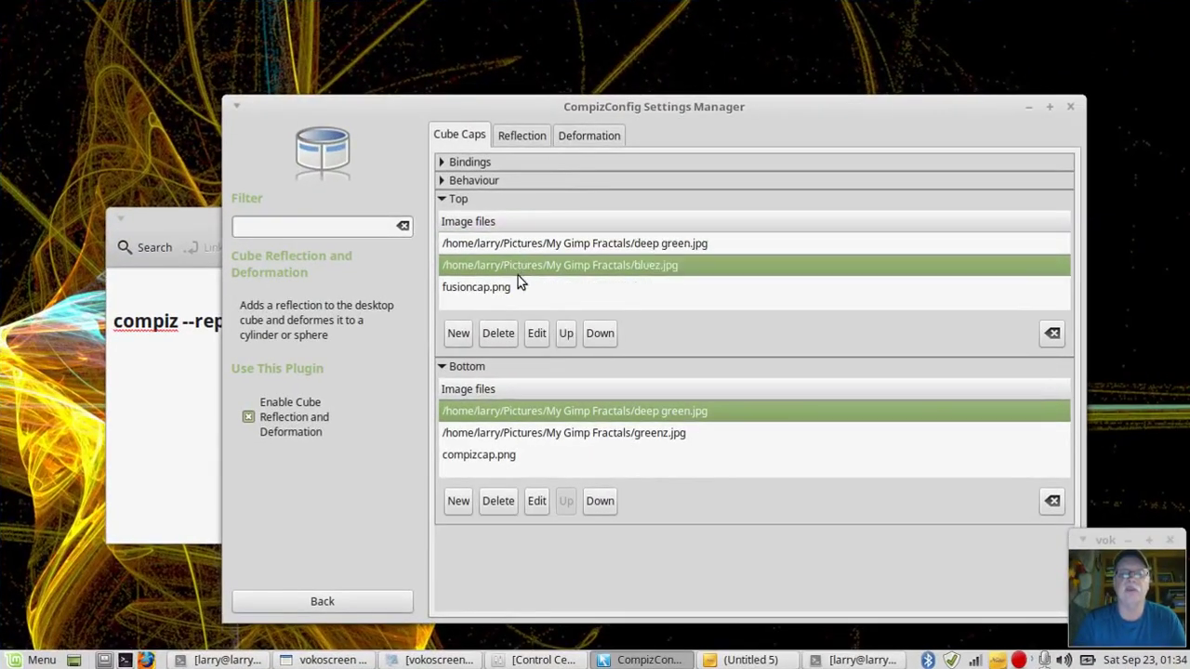
click(566, 335)
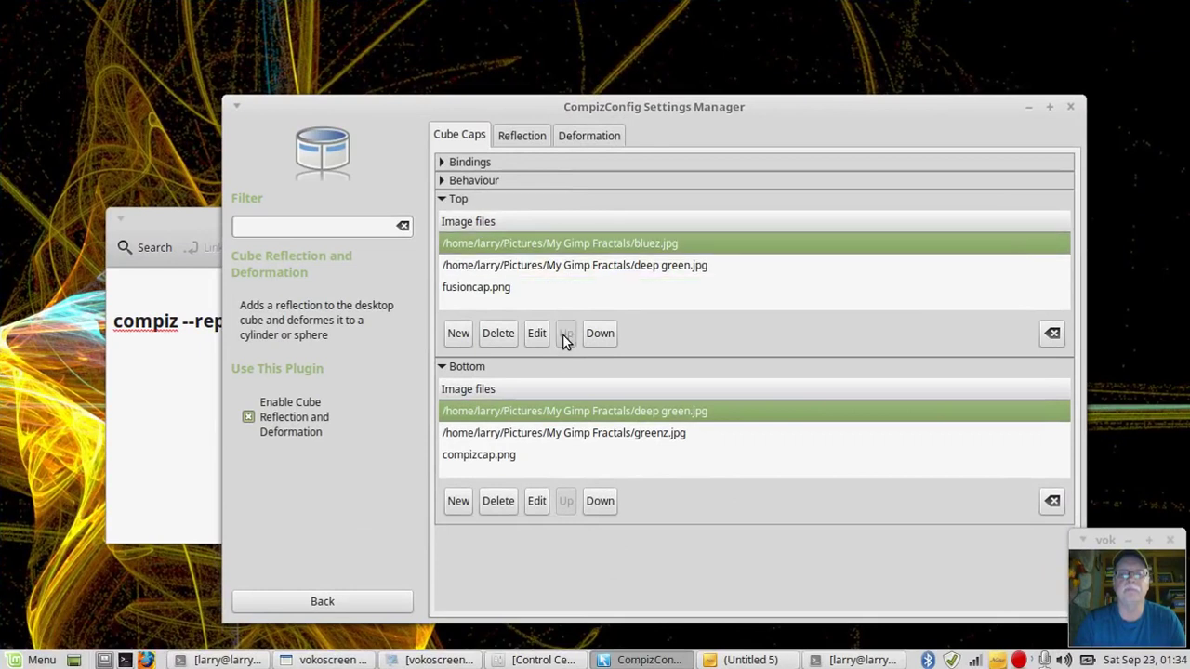
click(556, 434)
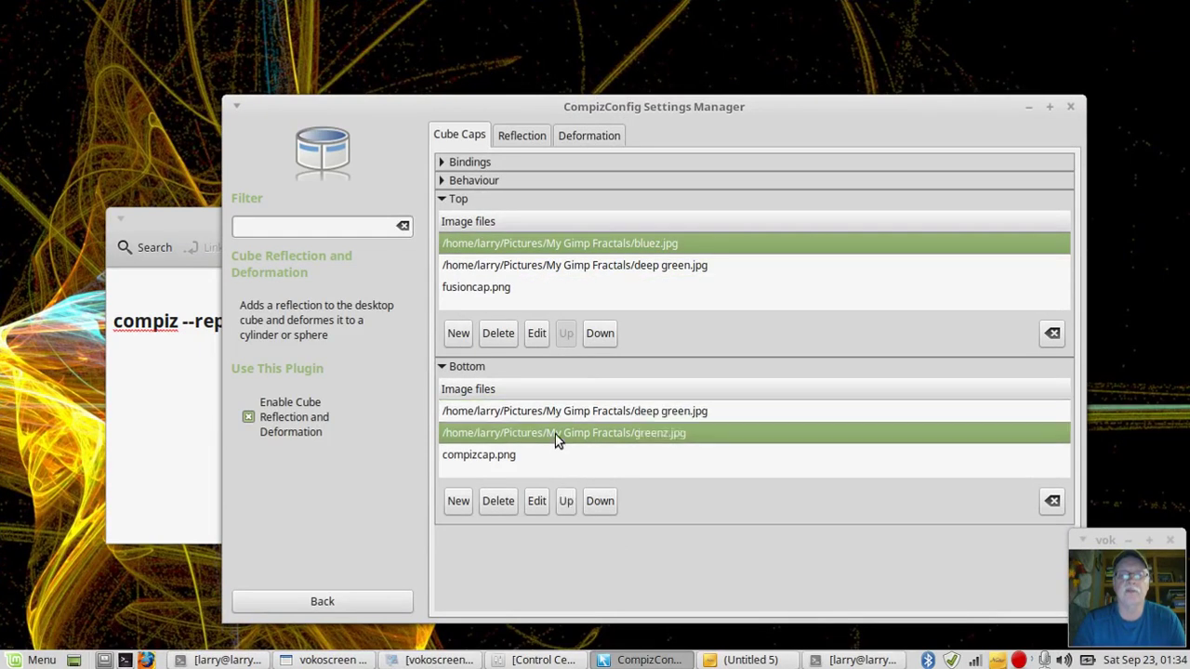
click(567, 502)
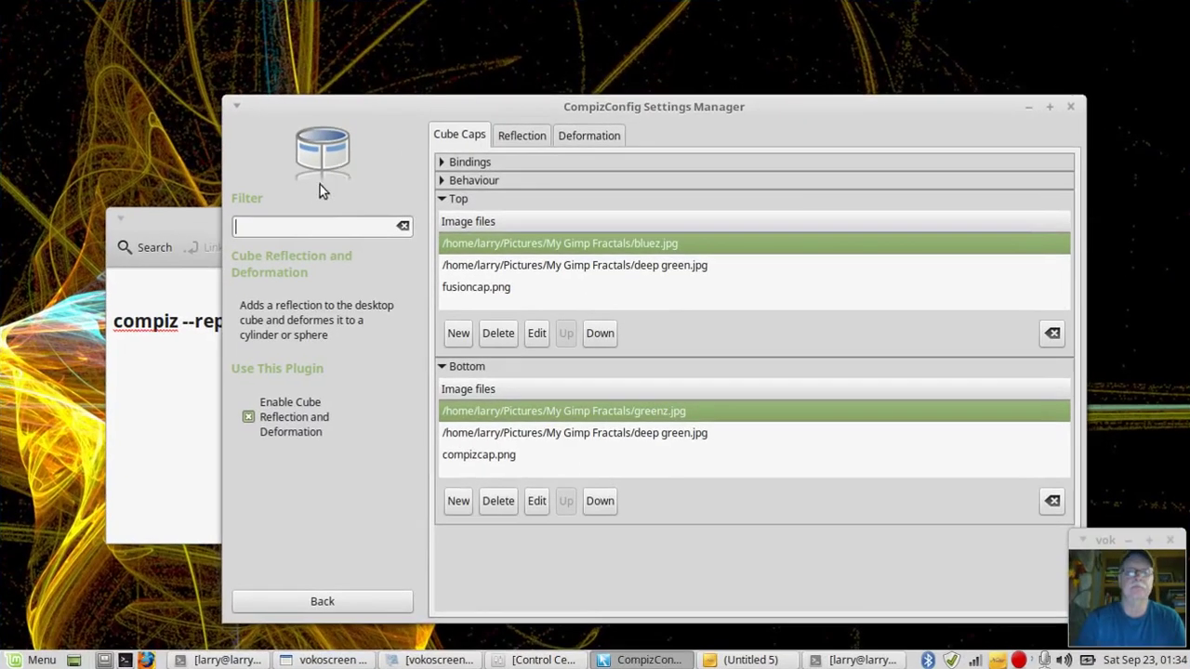
- Return to the plugin overview, reopen Cube Reflection and Deformation, and set the Deformation to Sphere
click(276, 605)
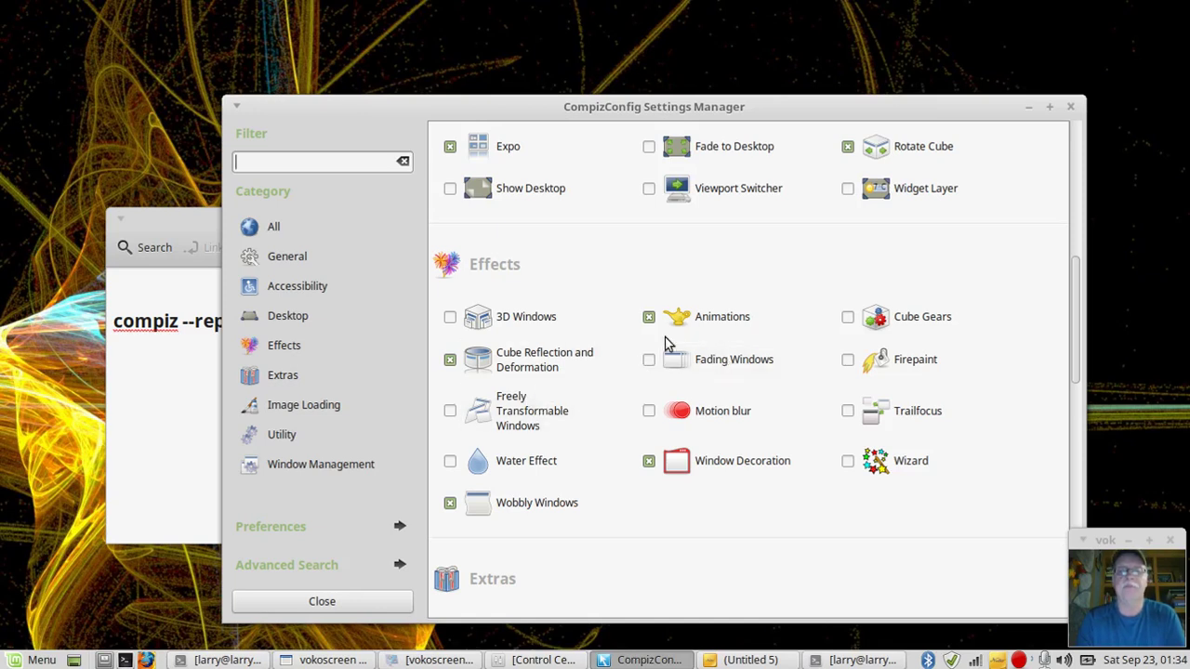
click(554, 359)
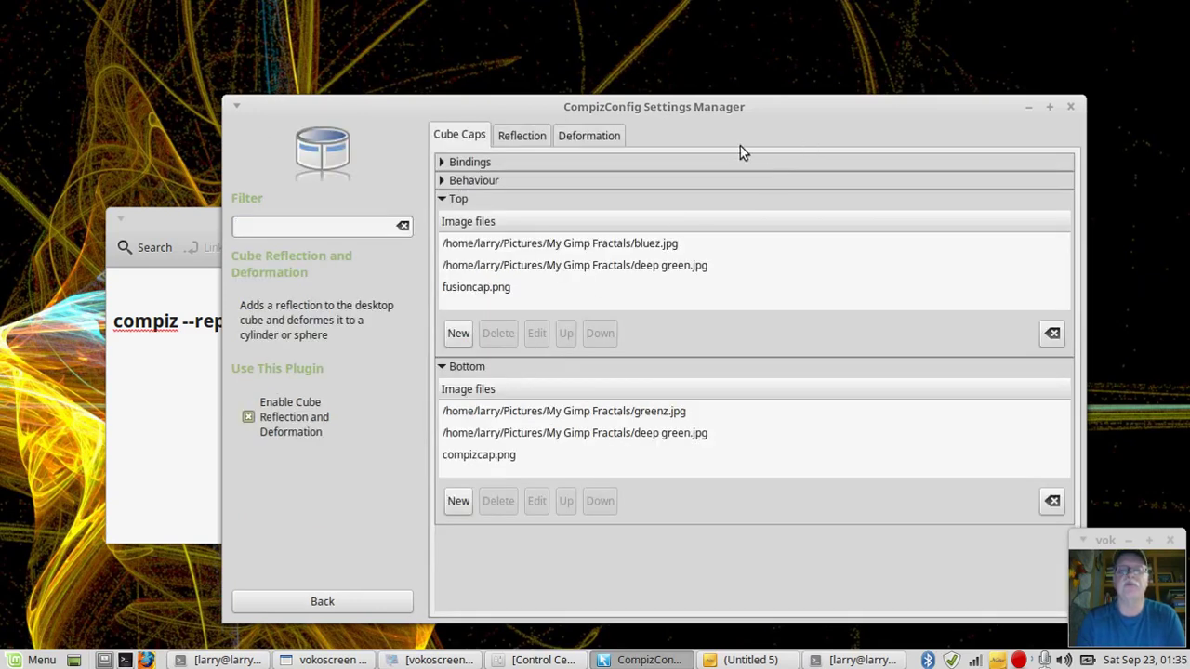
click(605, 136)
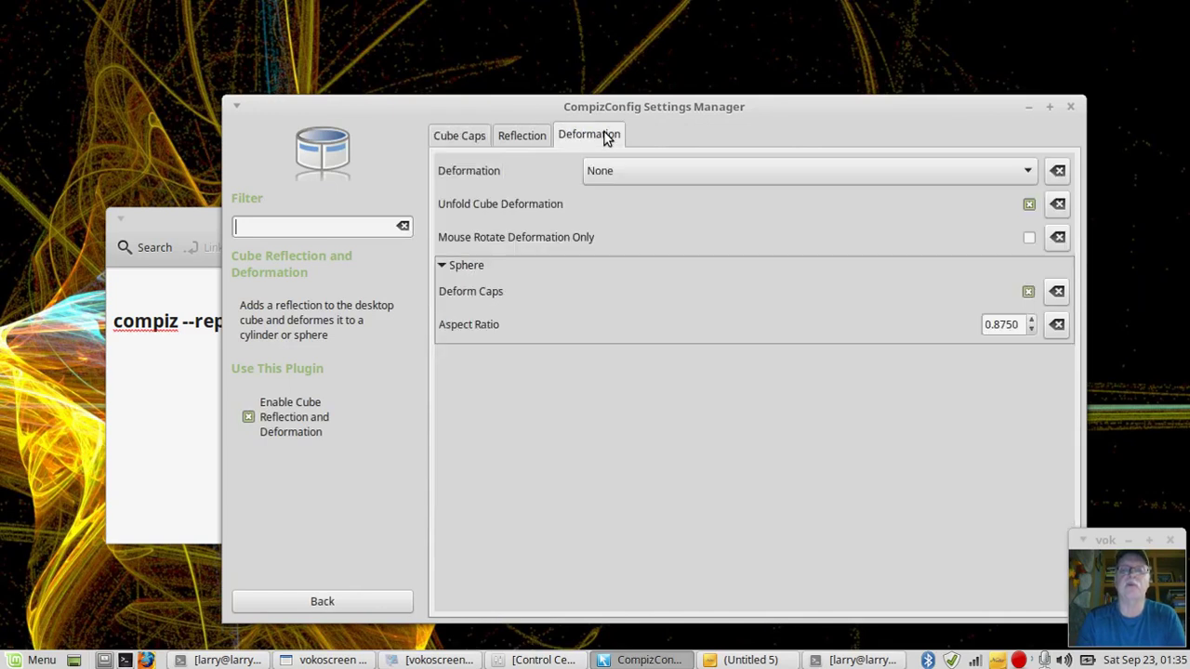
click(1030, 174)
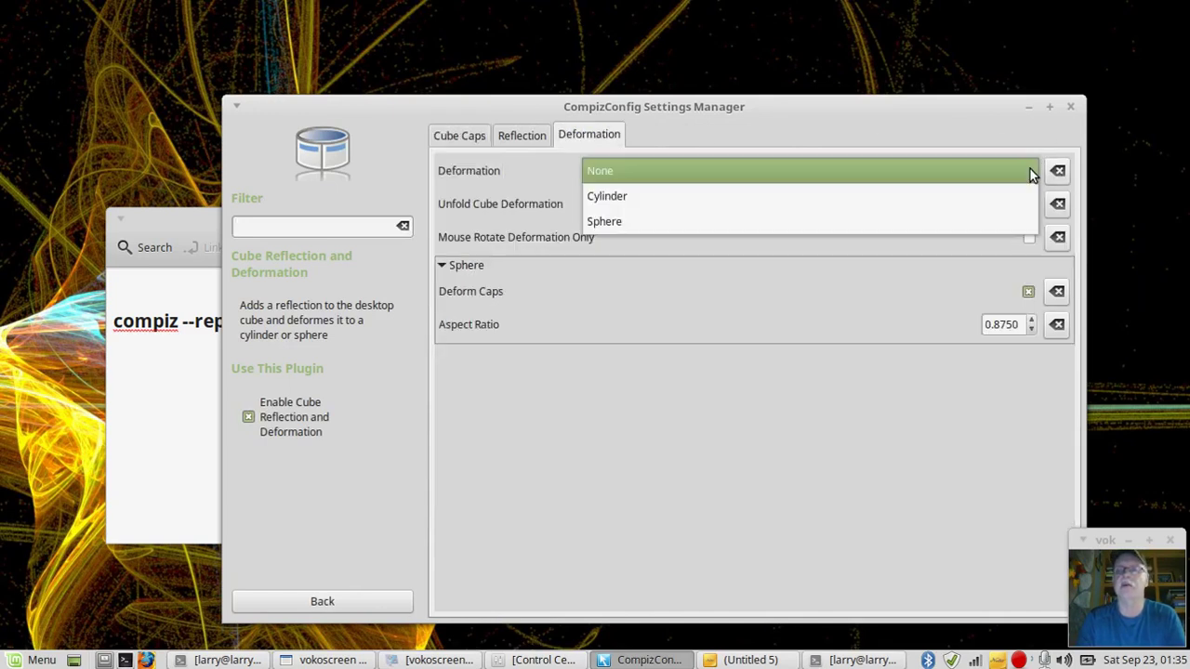
click(981, 219)
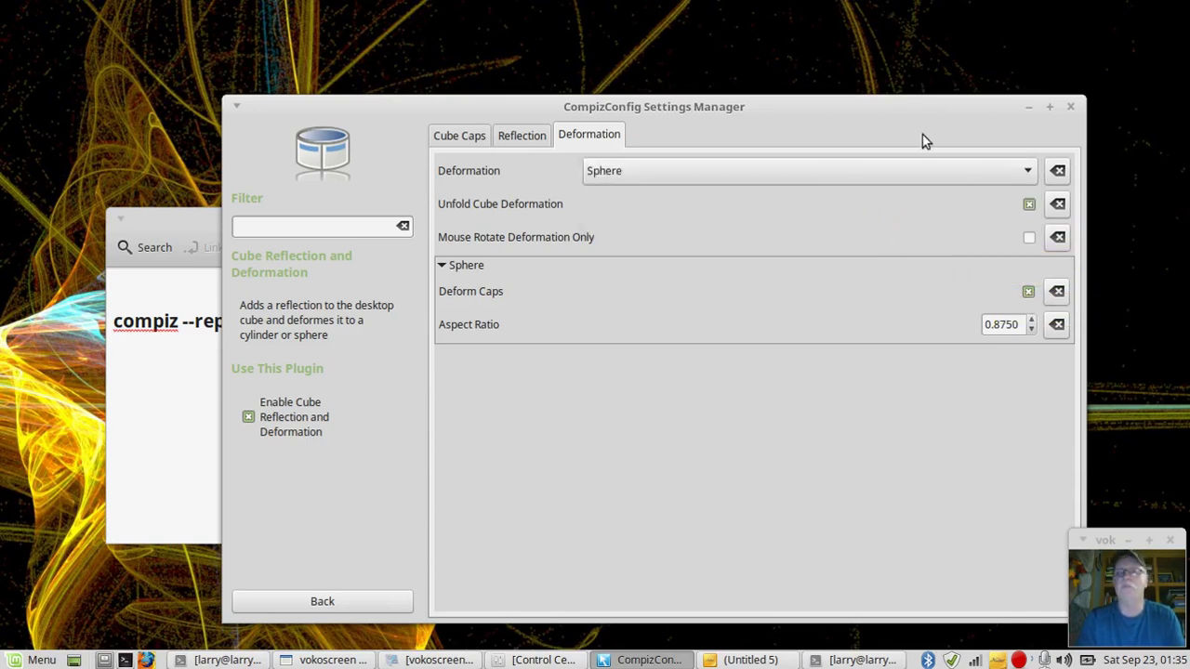
- Set the sphere's Aspect Ratio to 0.0000 and rotate the desktop to preview the deformation
click(1031, 333)
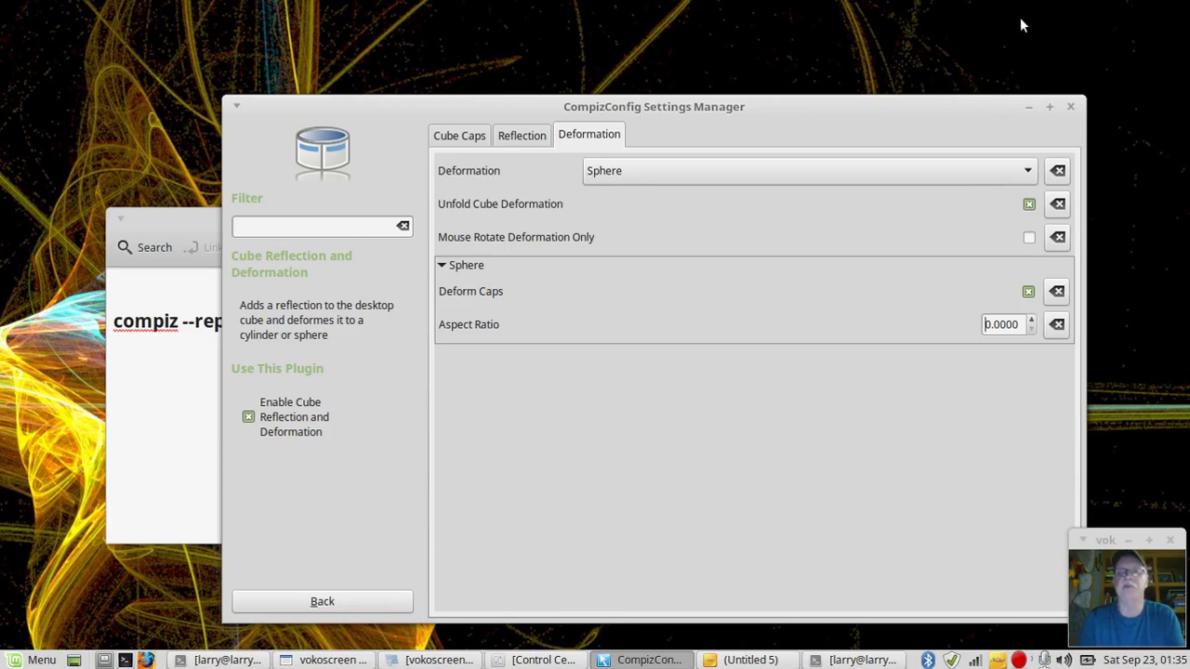
mouse_move(1021, 20)
mouse_down()
mouse_move(1021, 37)
mouse_move(837, 74)
mouse_move(1013, 56)
mouse_move(1021, 19)
mouse_up()
ctrl+alt+drag(914, 53, 827, 57)
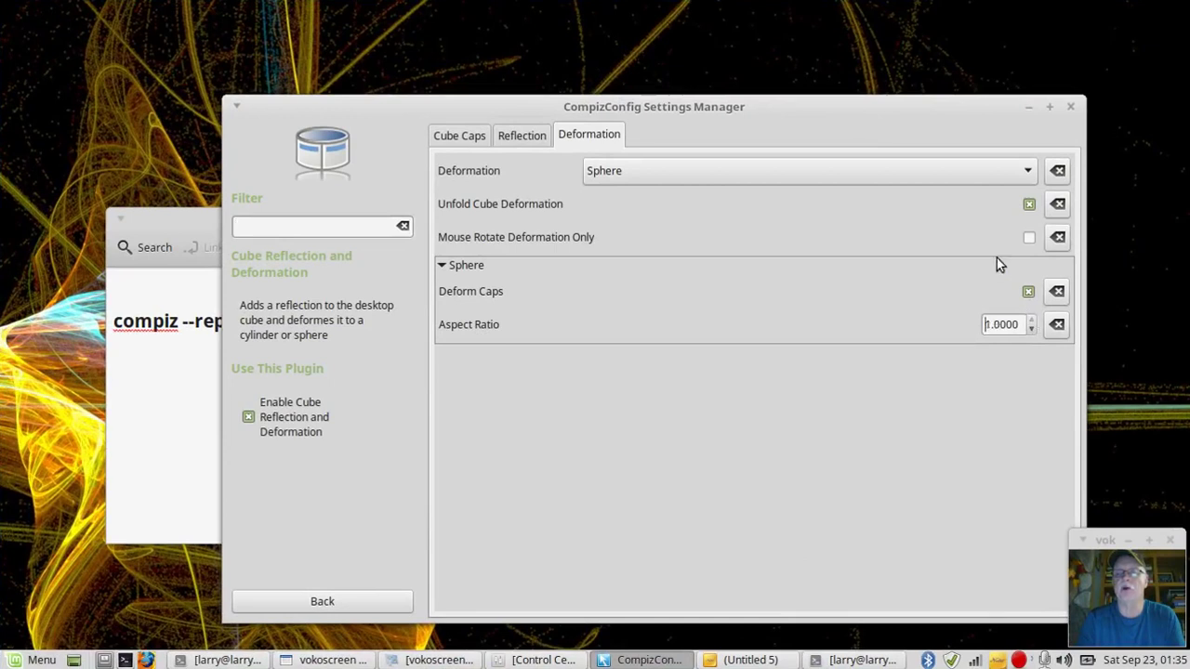
- Preview the rotating desktop sphere with the Aspect Ratio set to 0.9000 and again with 1.0000
click(1032, 330)
click(924, 60)
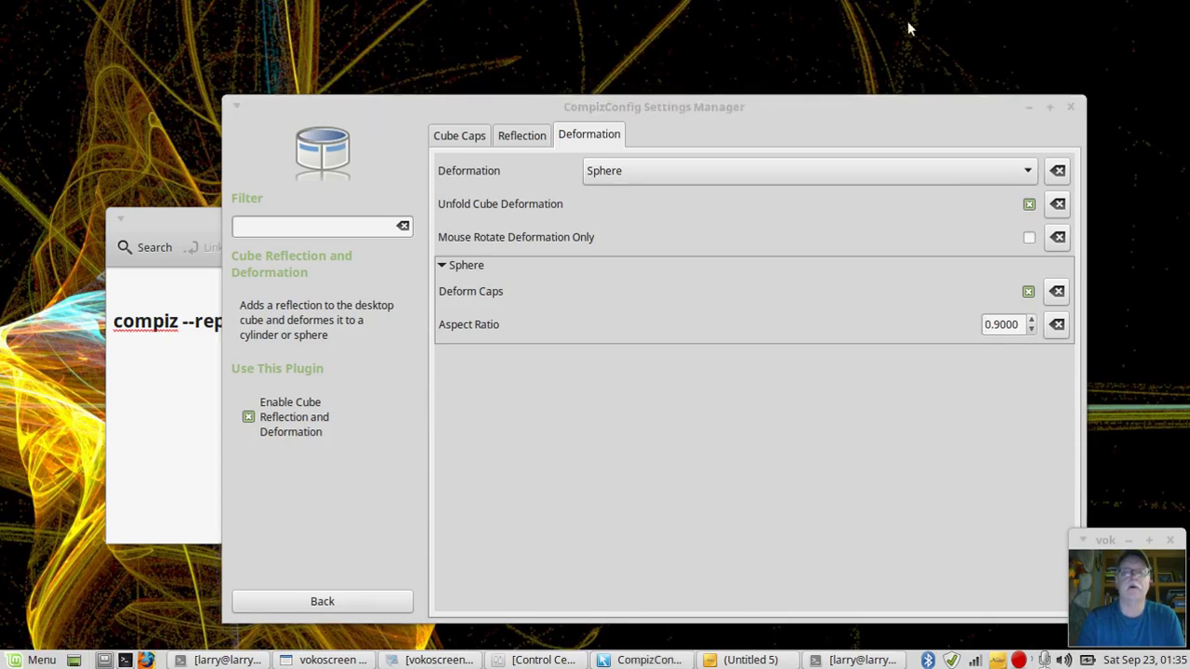
mouse_move(911, 28)
mouse_down()
mouse_move(790, 42)
mouse_move(944, 37)
mouse_move(679, 42)
mouse_move(916, 42)
mouse_up()
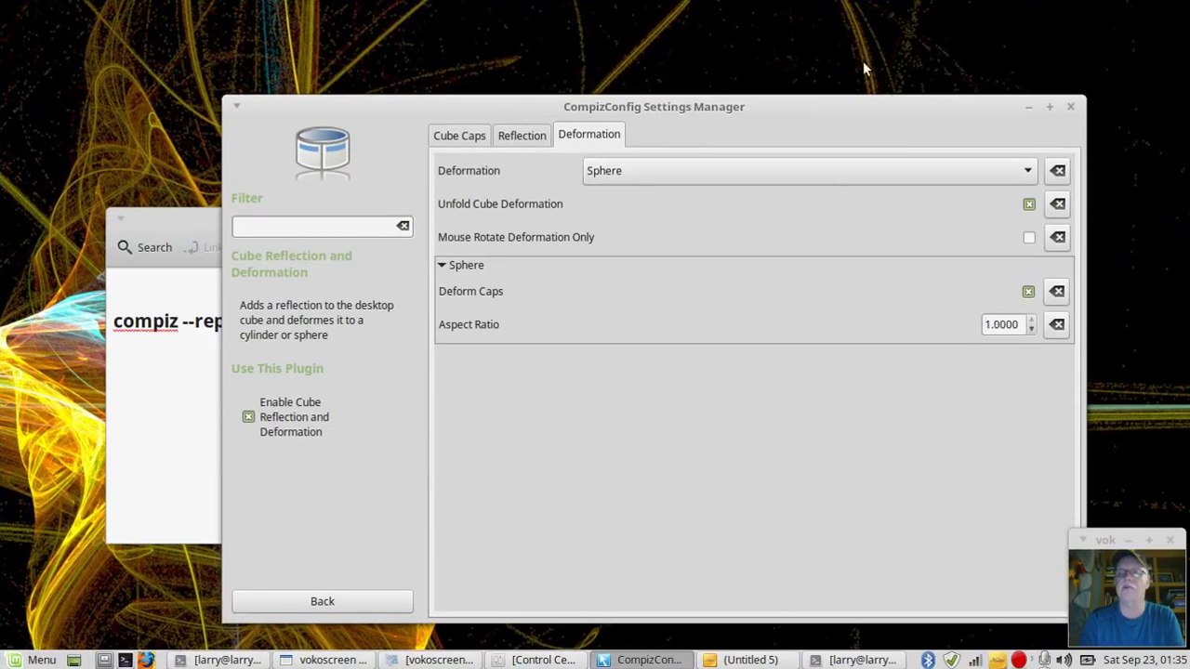
drag(856, 59, 883, 74)
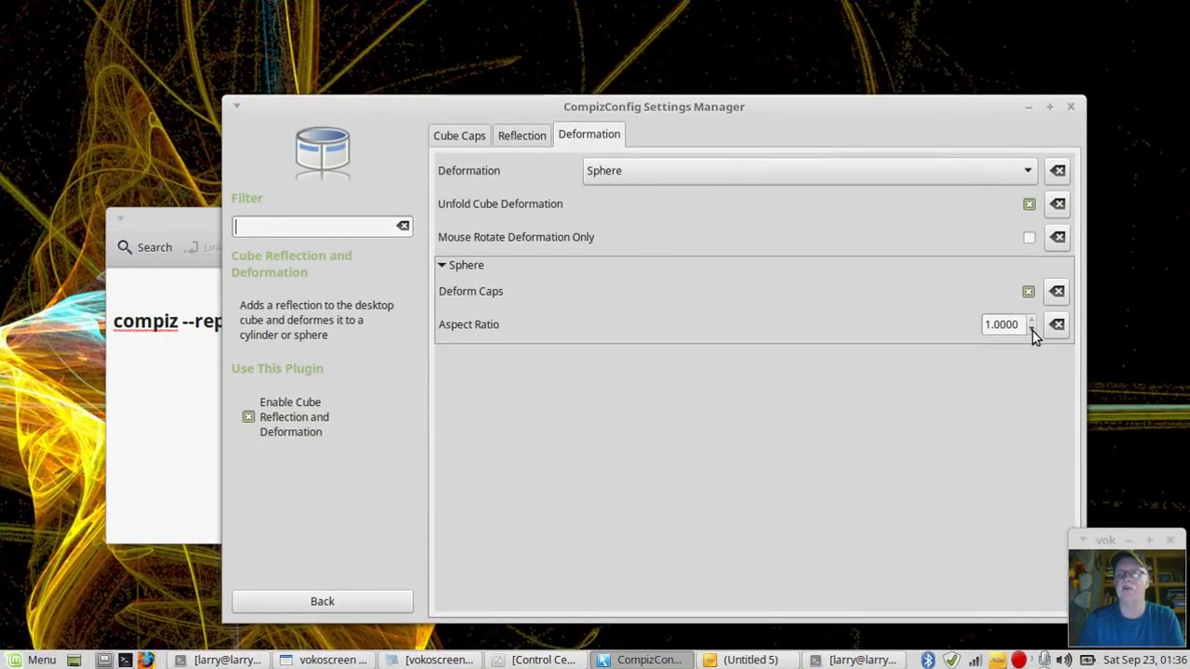
- Set the sphere's Aspect Ratio to 0.9000, turn off Deform Caps, and rotate the desktop to preview the sphere
click(1032, 330)
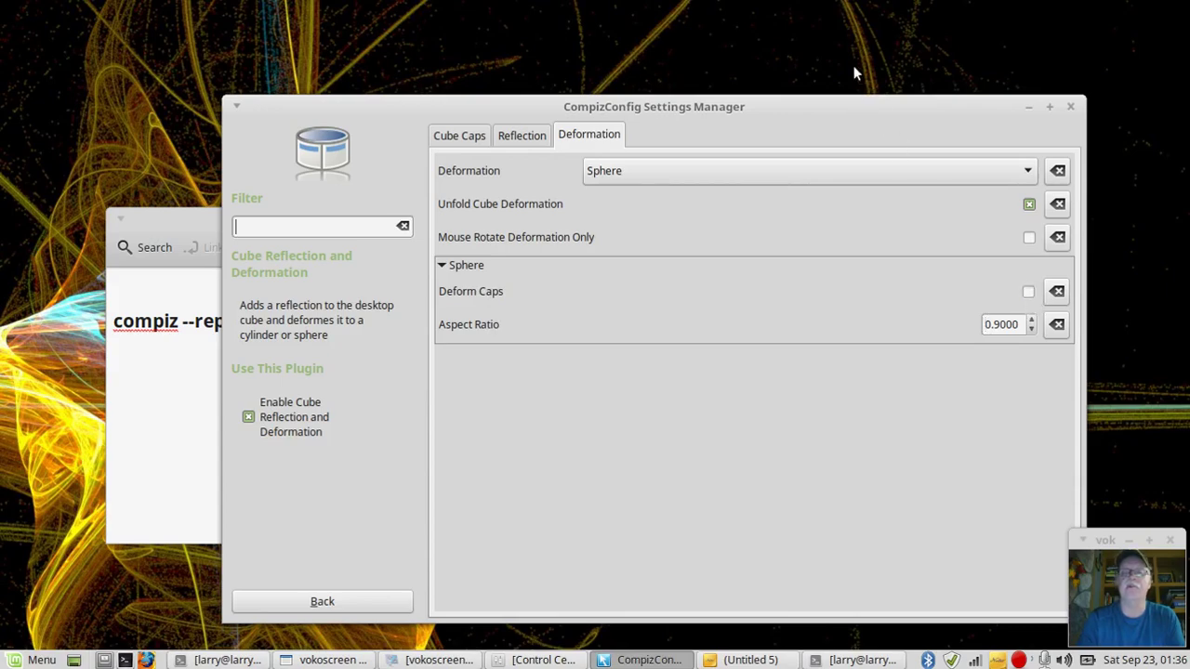
ctrl+alt+drag(856, 72, 837, 111)
- Try the cube's Reflection Mode as Jumpy and as Jumpy reflection
click(526, 136)
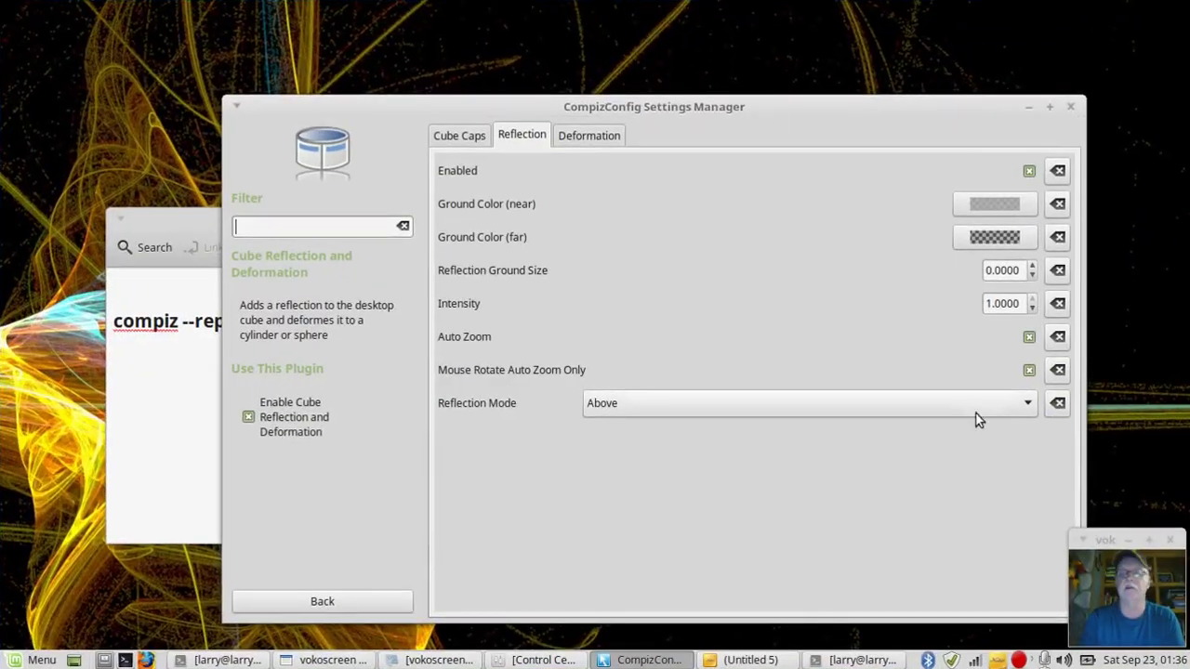
click(1027, 405)
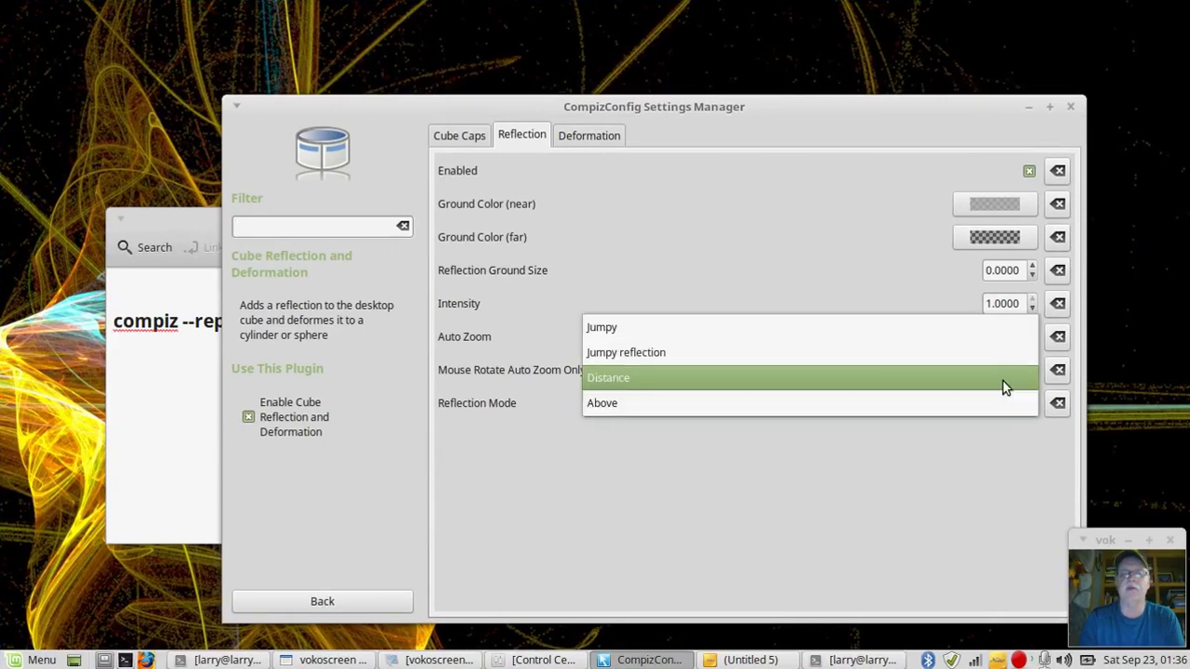
click(991, 331)
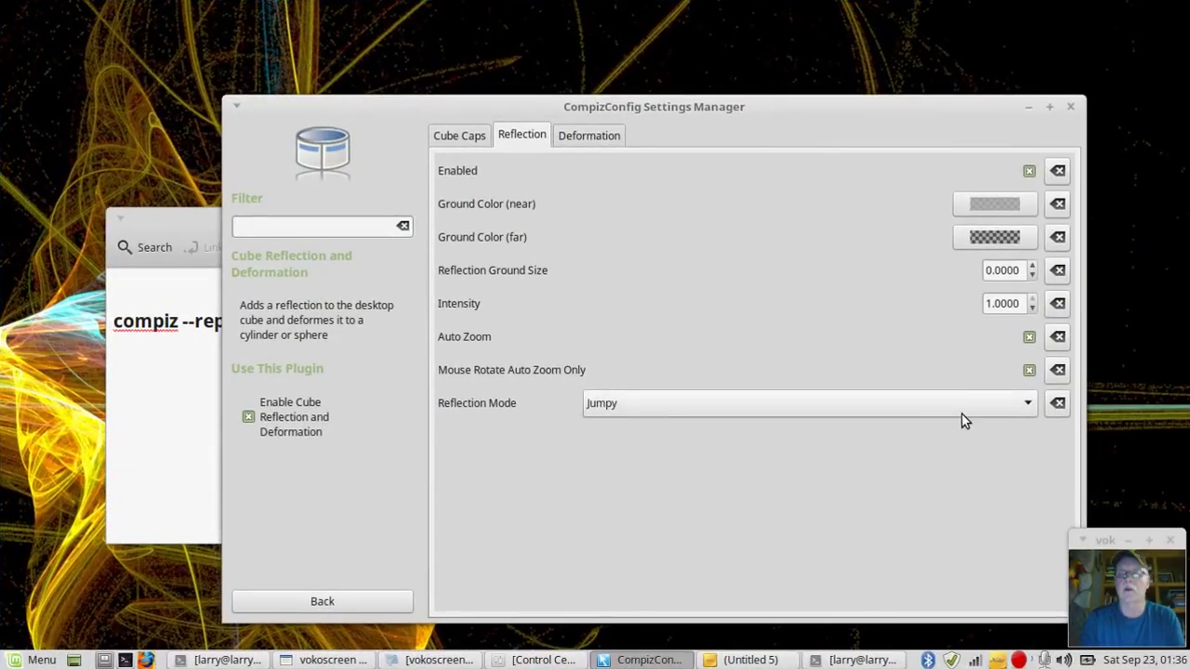
click(1017, 403)
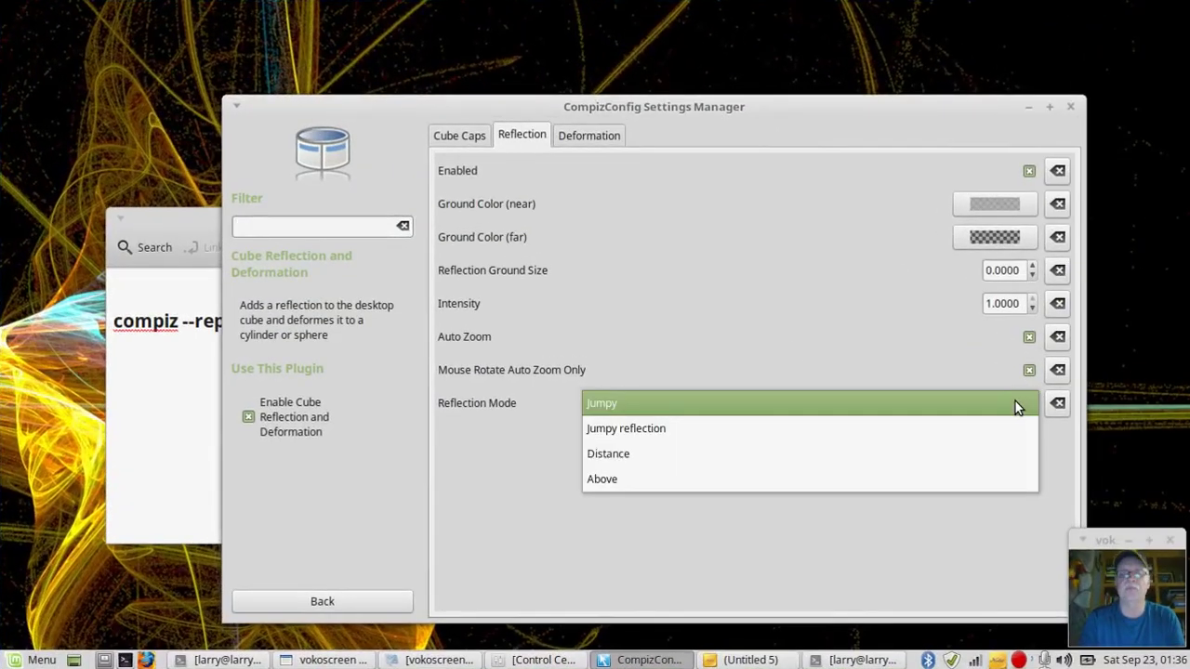
click(1017, 425)
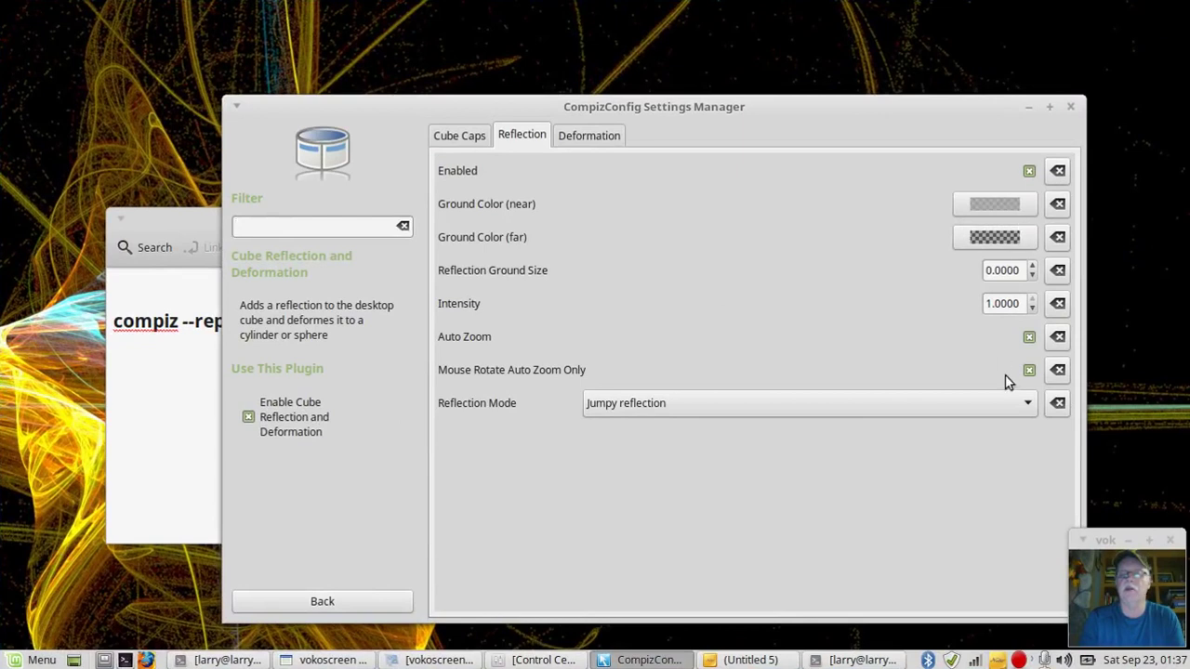
- Set the cube's Reflection Mode to Distance and return to the plugin overview
click(1025, 402)
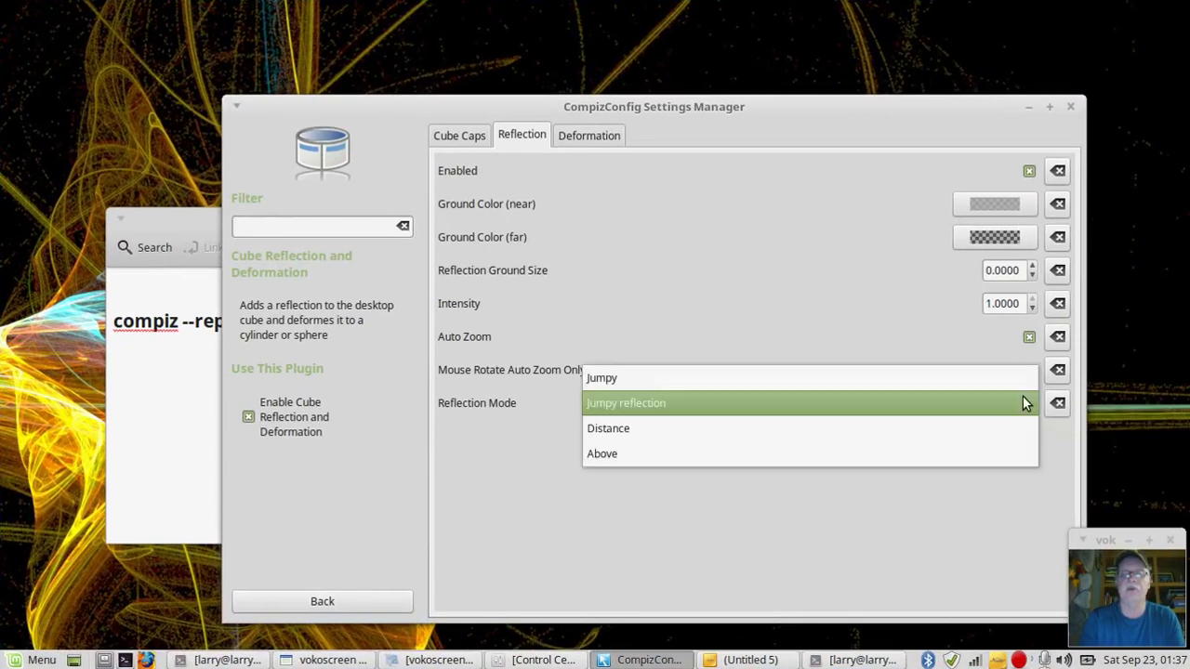
click(967, 433)
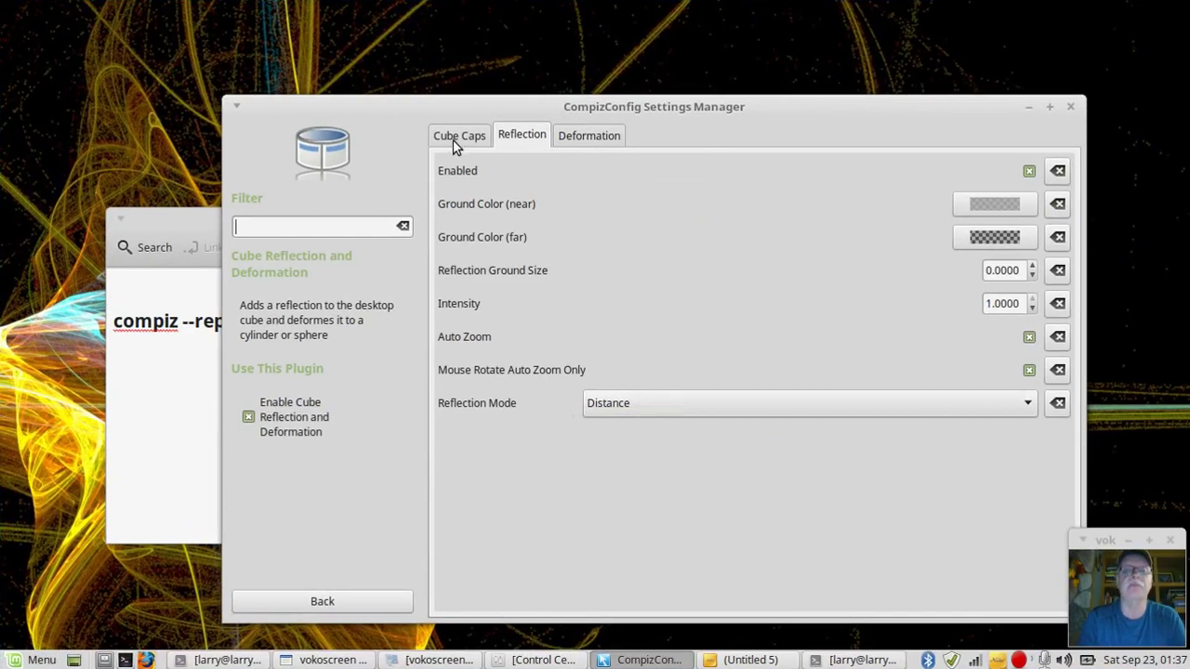
click(314, 603)
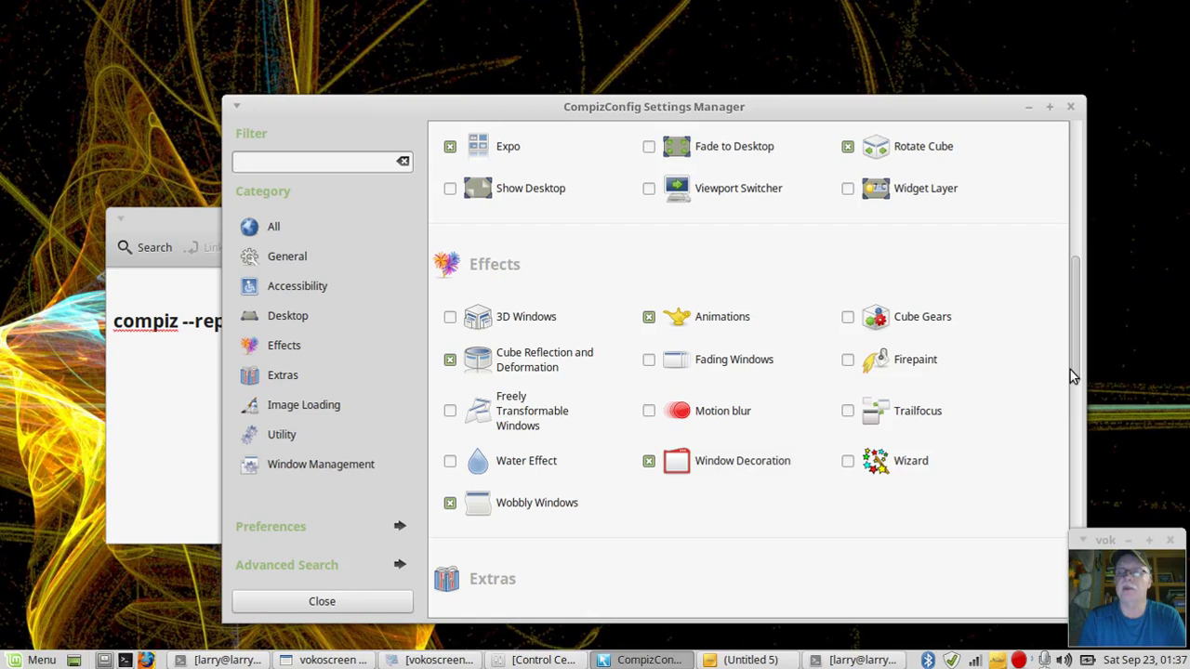
- Open the Wallpaper plugin, review its desktop backgrounds and rotation settings, and return to the plugin overview
drag(1076, 369, 1063, 419)
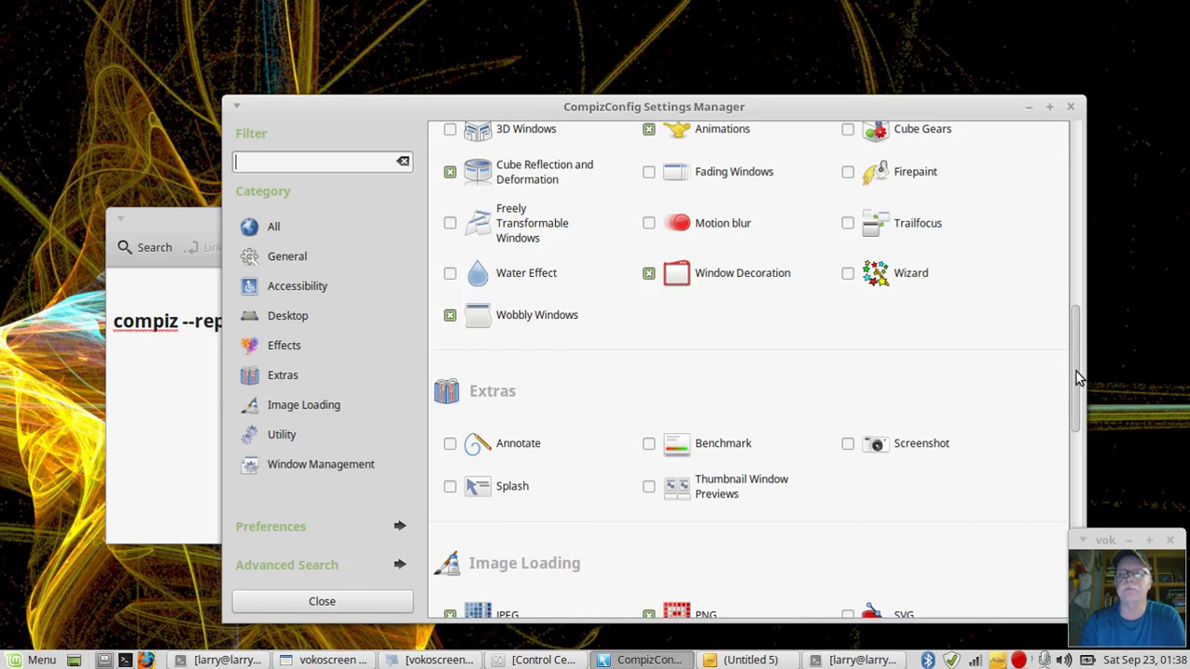
drag(1076, 370, 1063, 465)
scroll(1066, 465, down, 5)
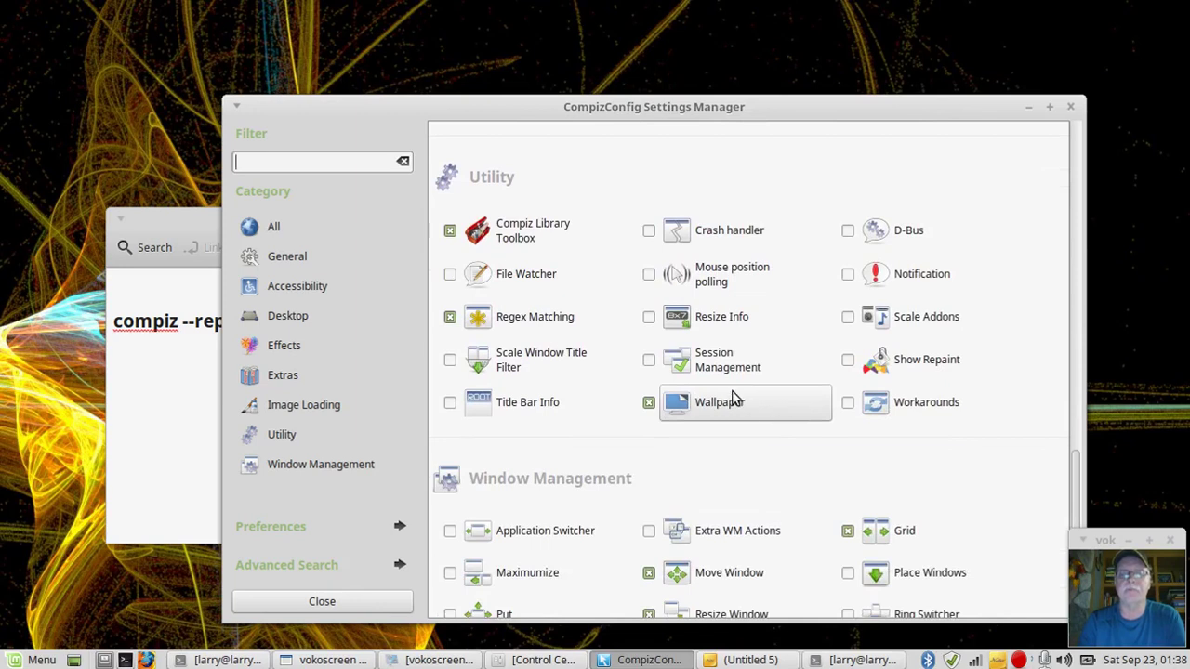
click(732, 400)
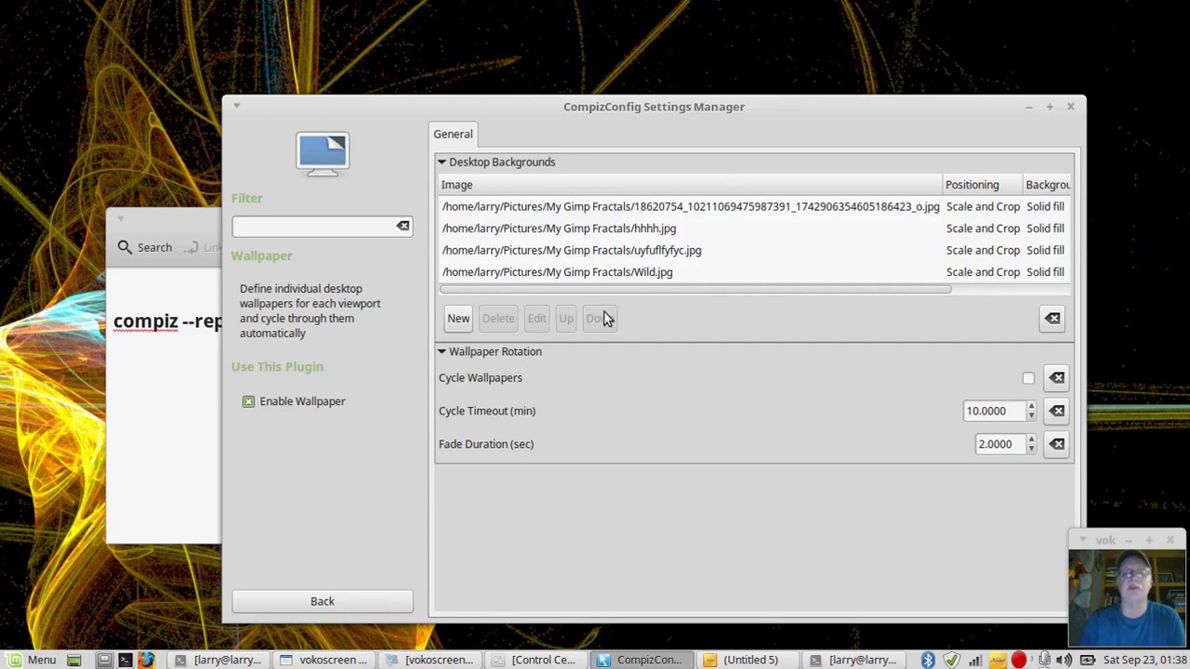
click(344, 600)
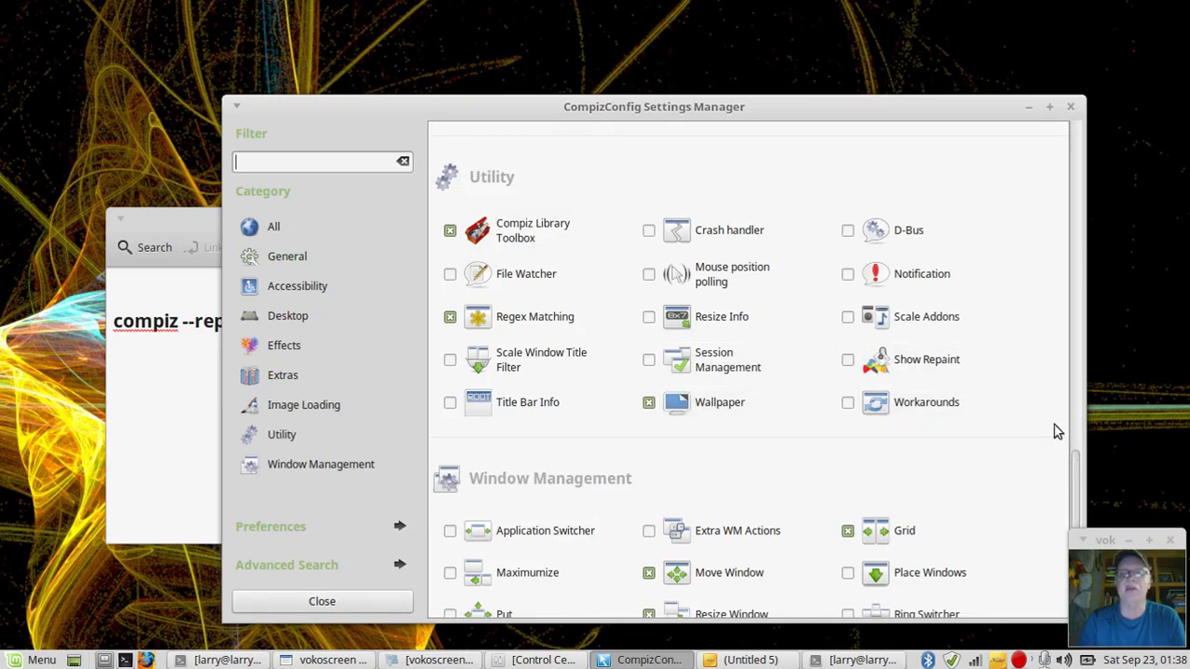
- Rotate the desktop sphere to preview its caps, skydome and reflection together
key(ctrl+alt+Right)
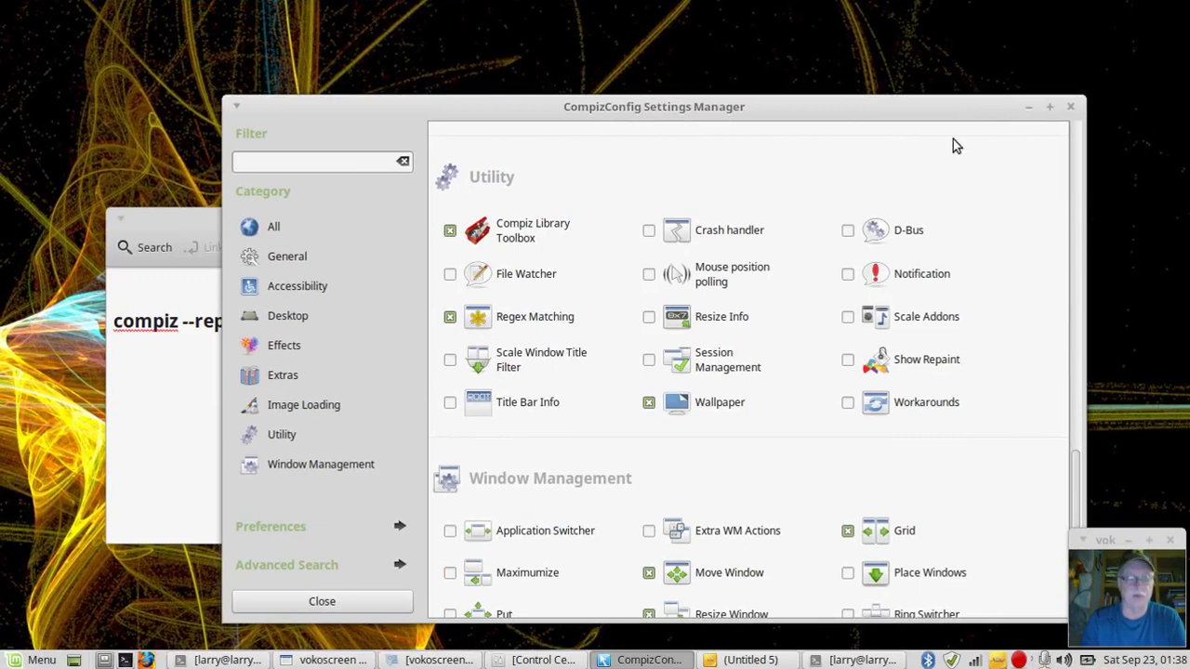
ctrl+alt+click(667, 113)
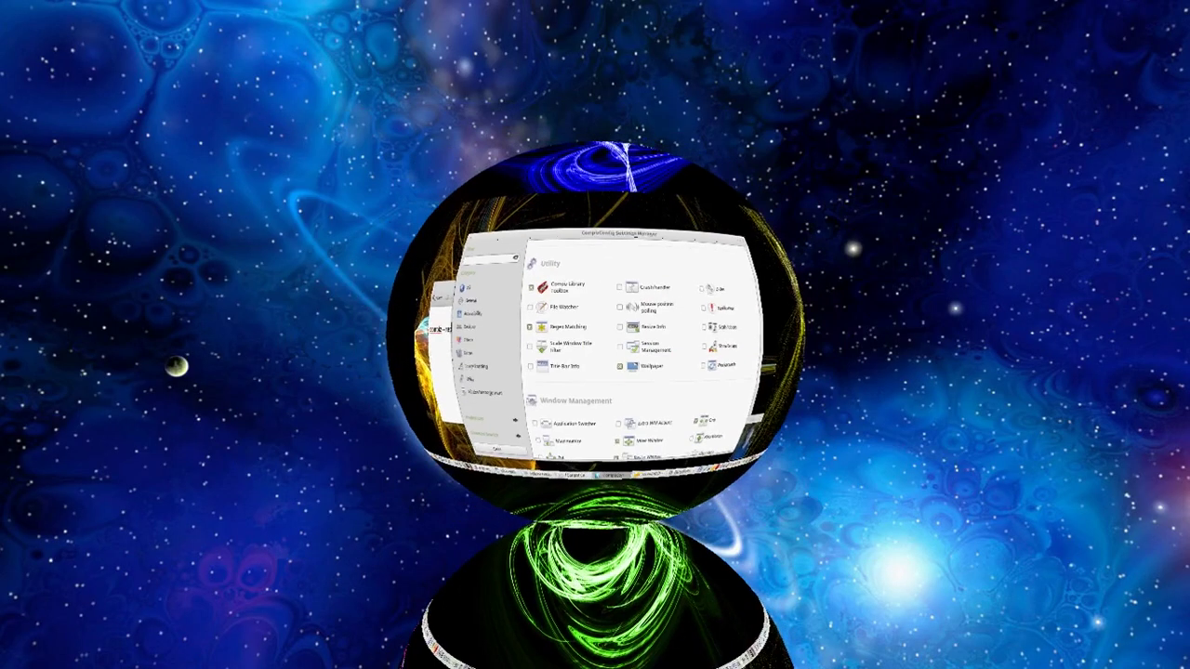
mouse_move(667, 113)
mouse_down()
mouse_move(665, 92)
mouse_move(633, 186)
mouse_move(667, 113)
mouse_up()
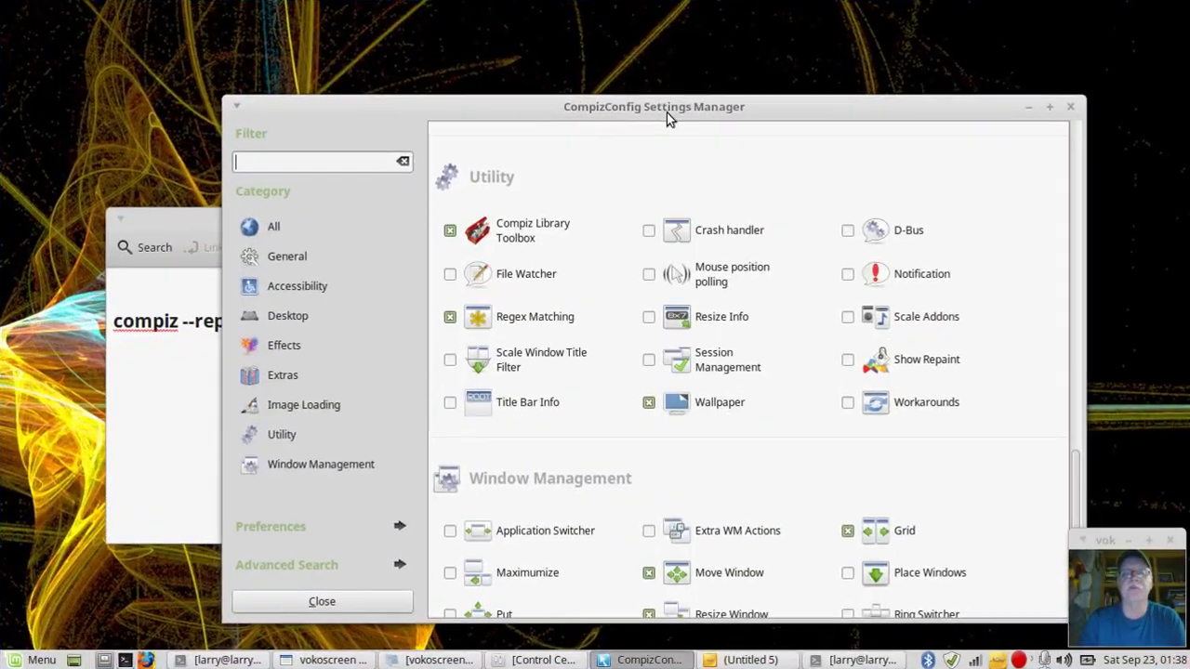
ctrl+alt+click(667, 112)
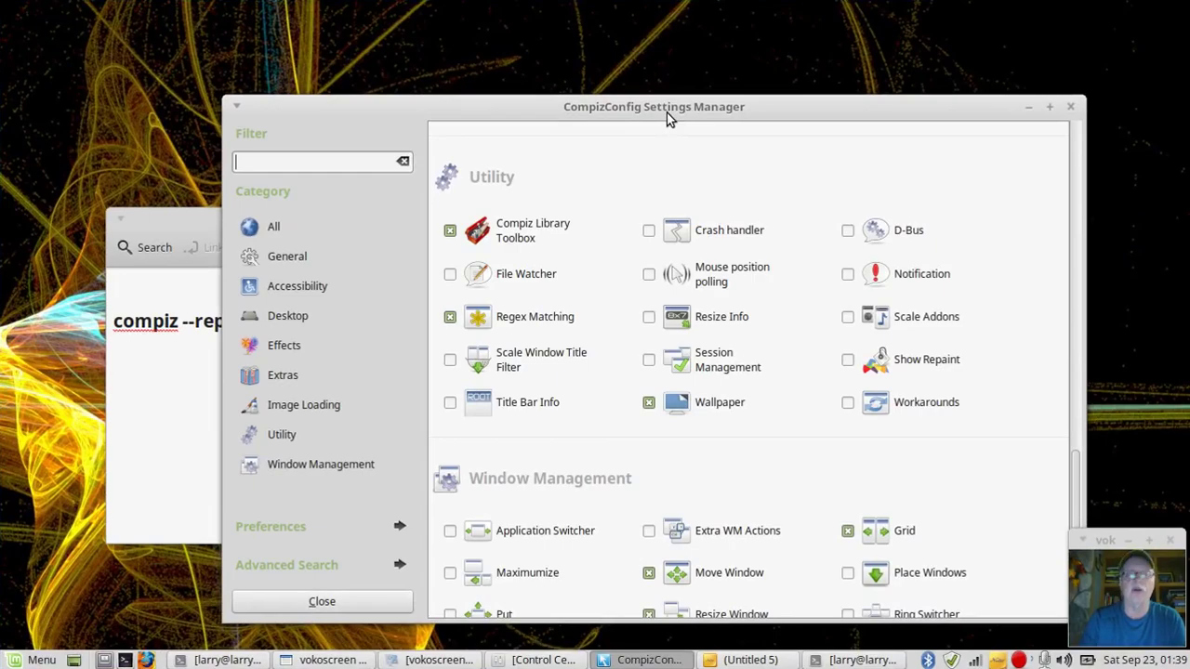
key(ctrl+alt+Left)
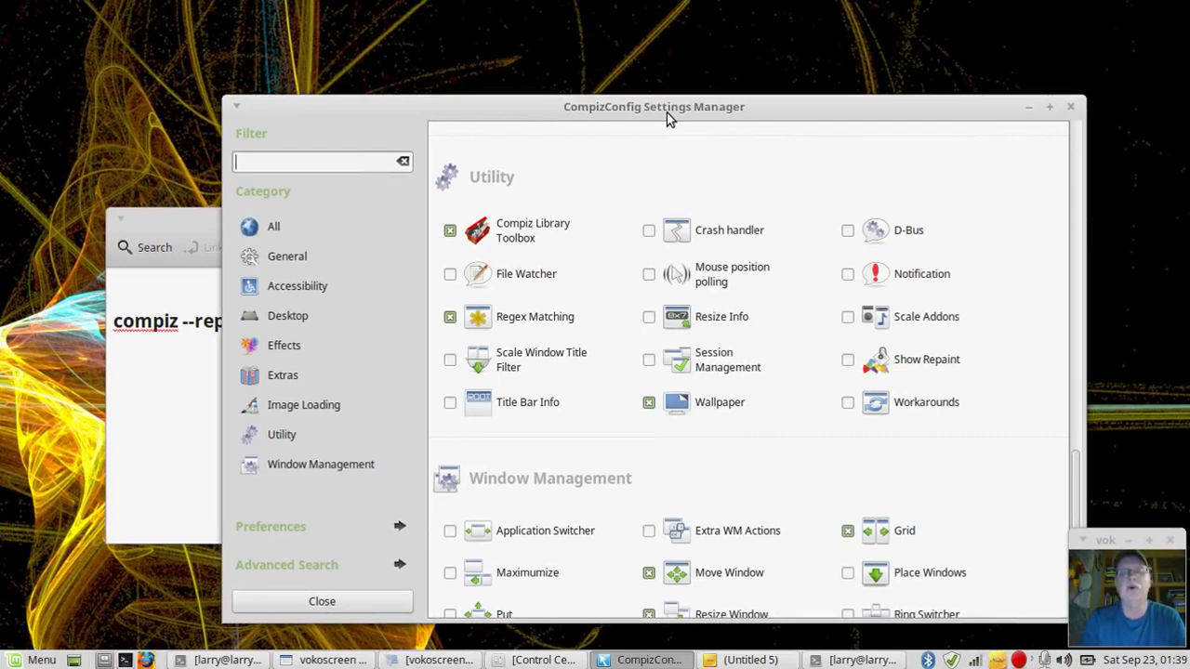
right_click(666, 113)
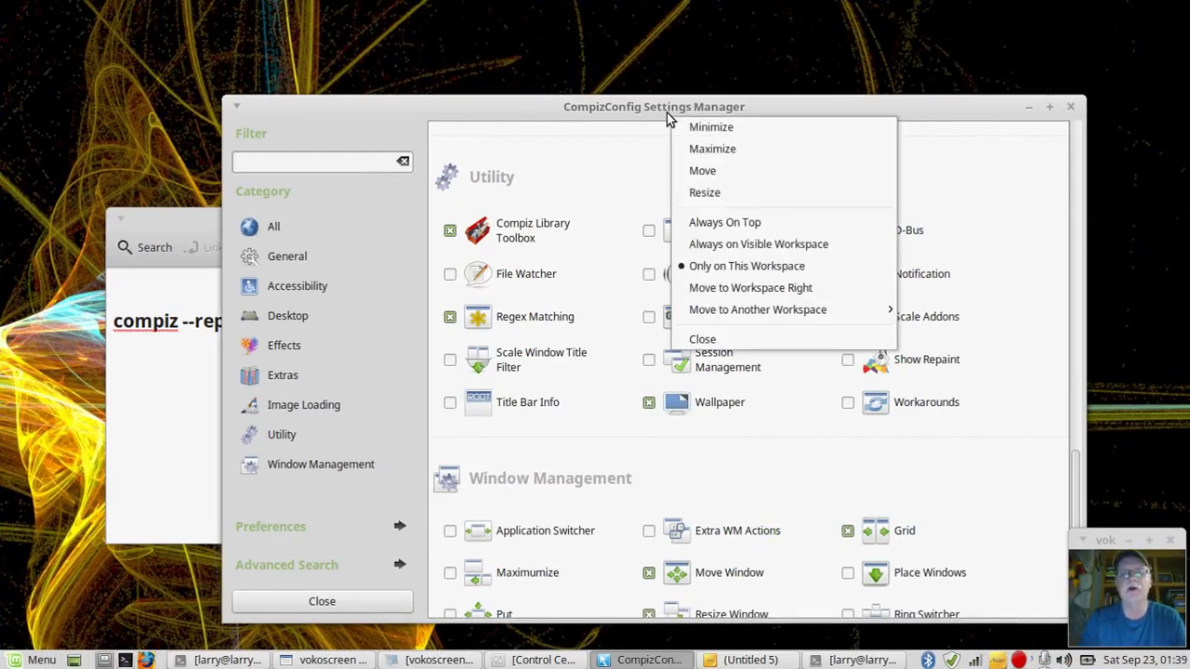
click(698, 72)
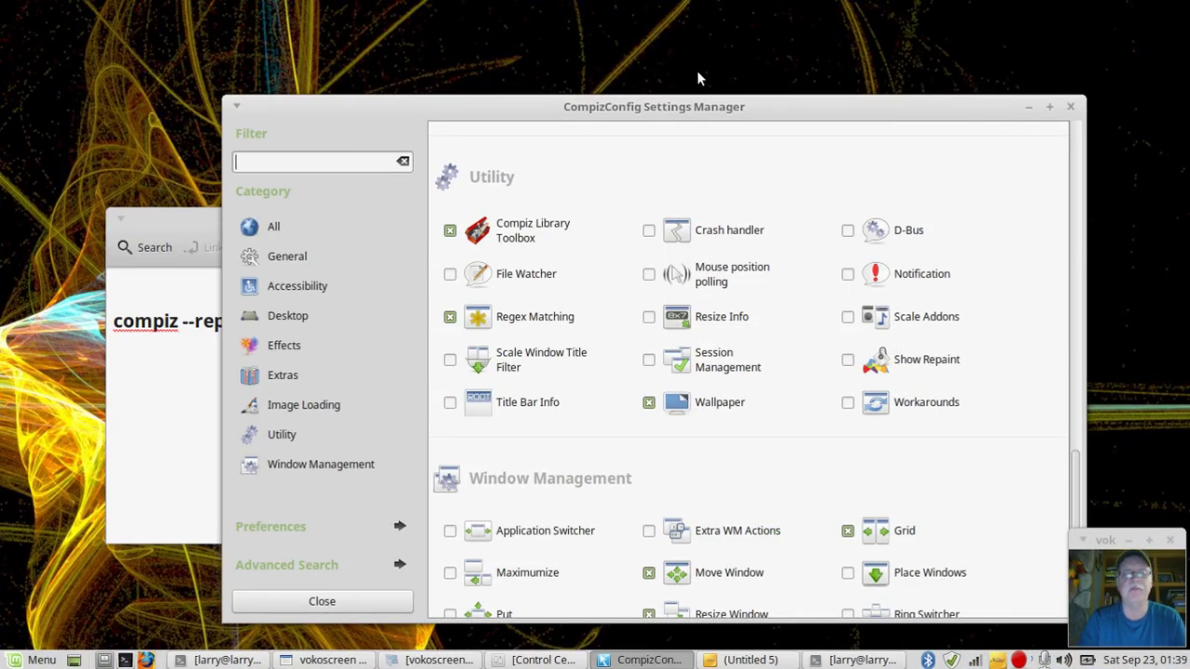
click(697, 73)
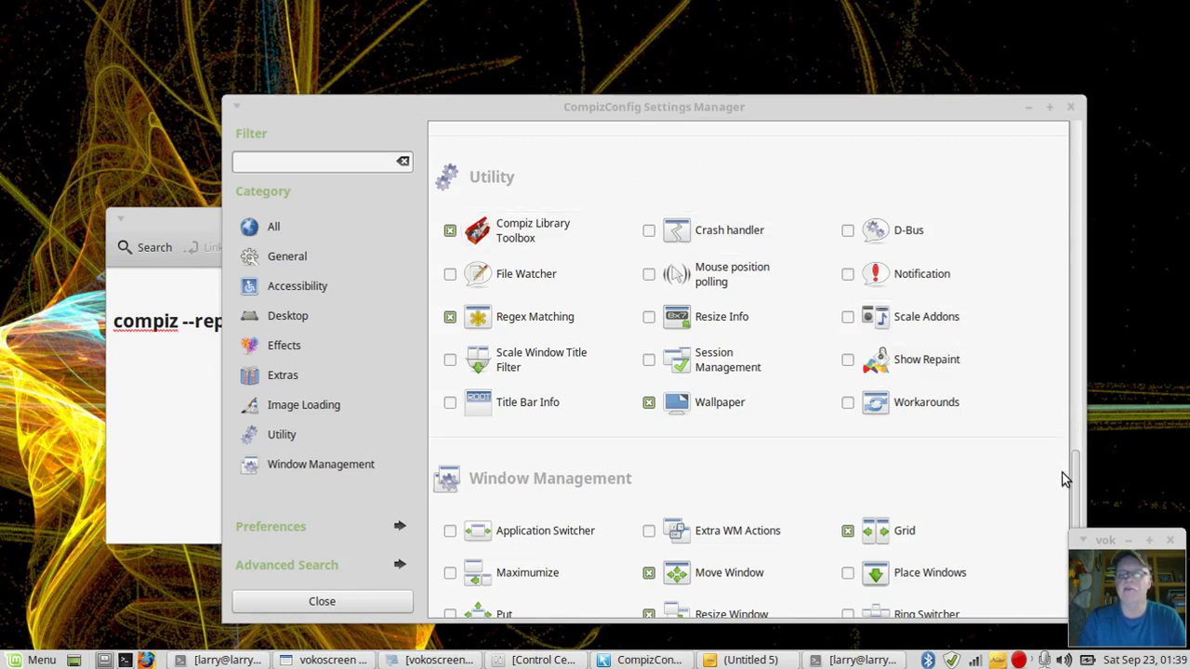
- Switch to the Control Center and open Startup Applications
drag(1076, 474, 1041, 340)
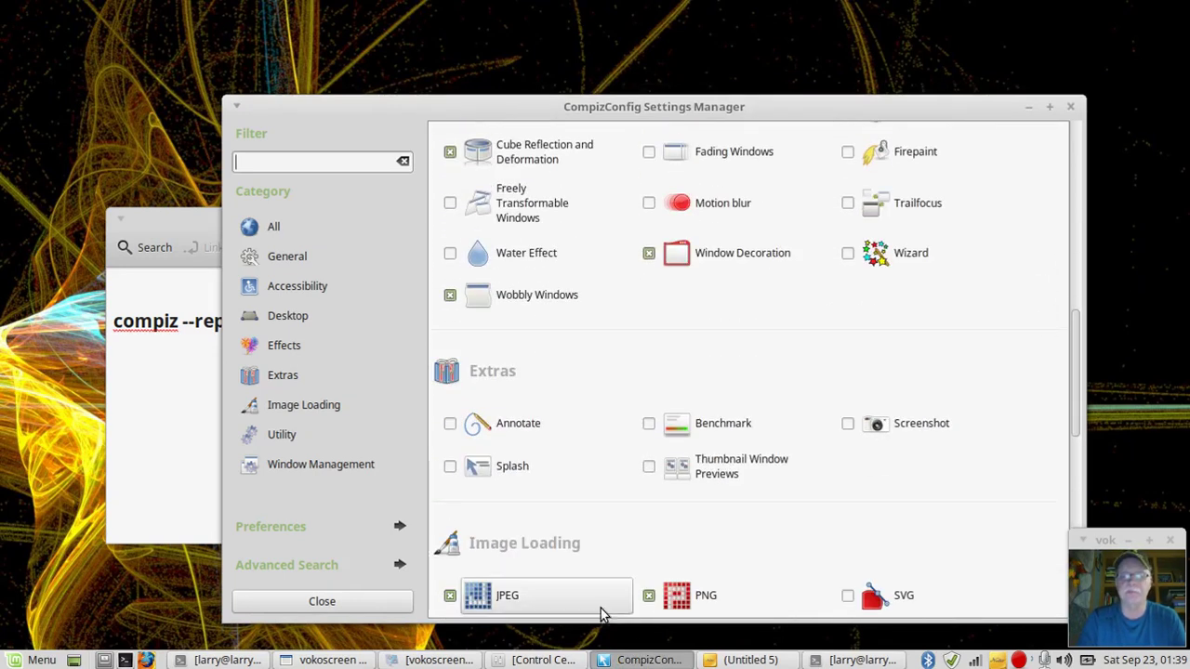
click(549, 661)
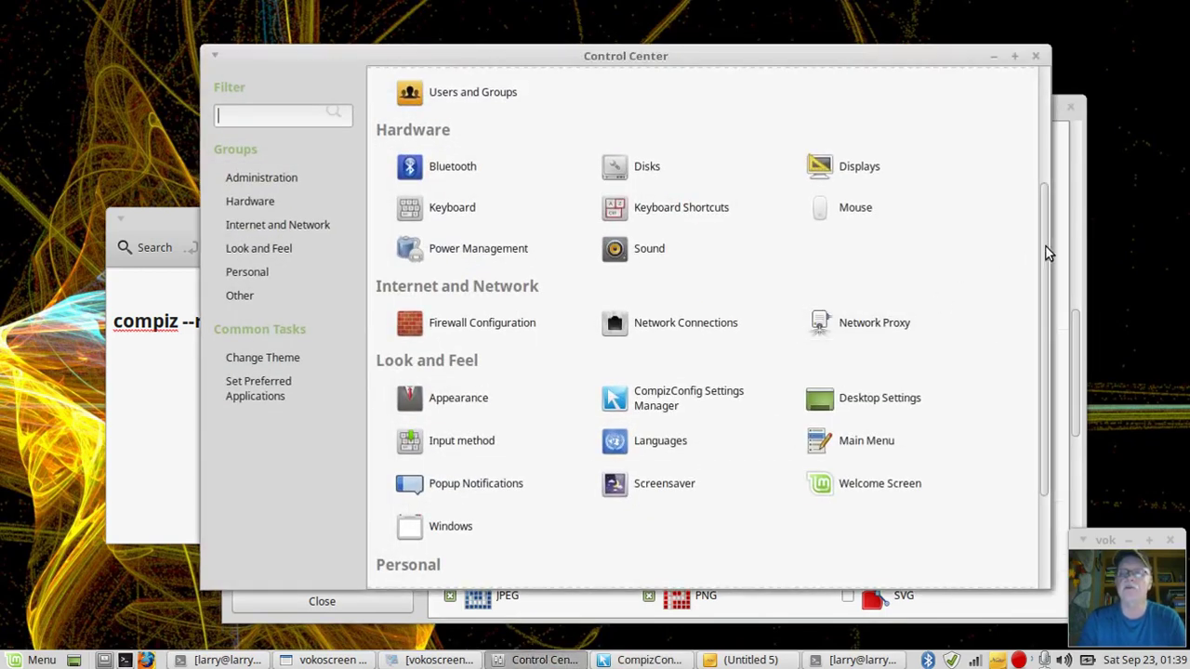
drag(1046, 245, 1040, 343)
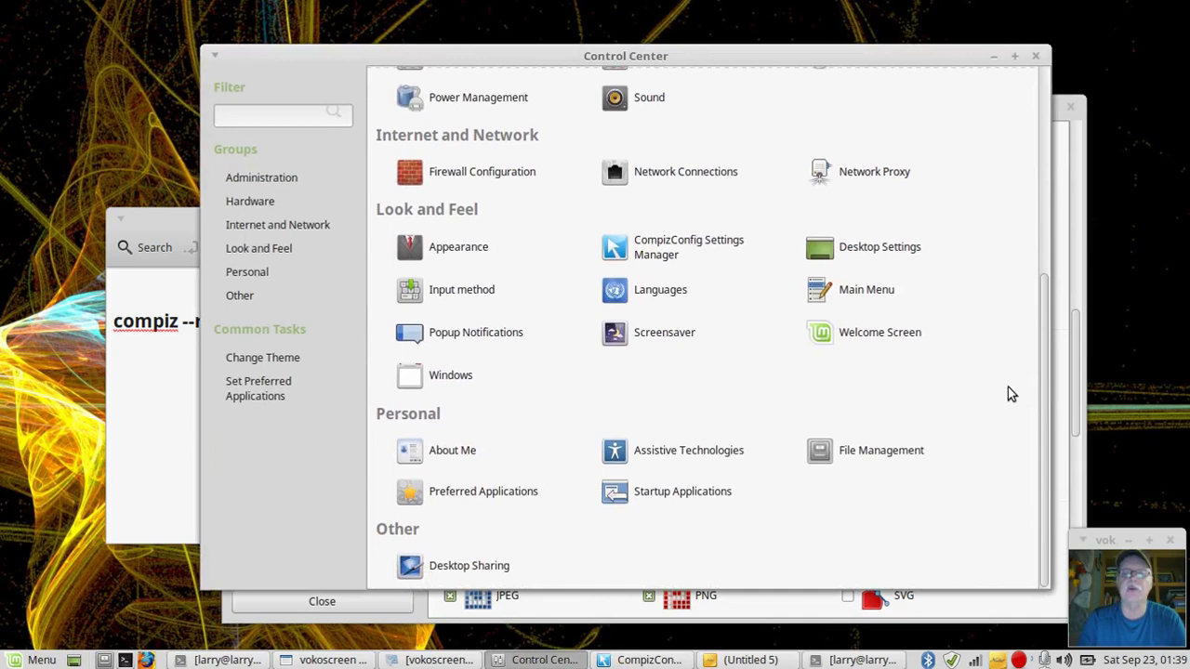
click(672, 501)
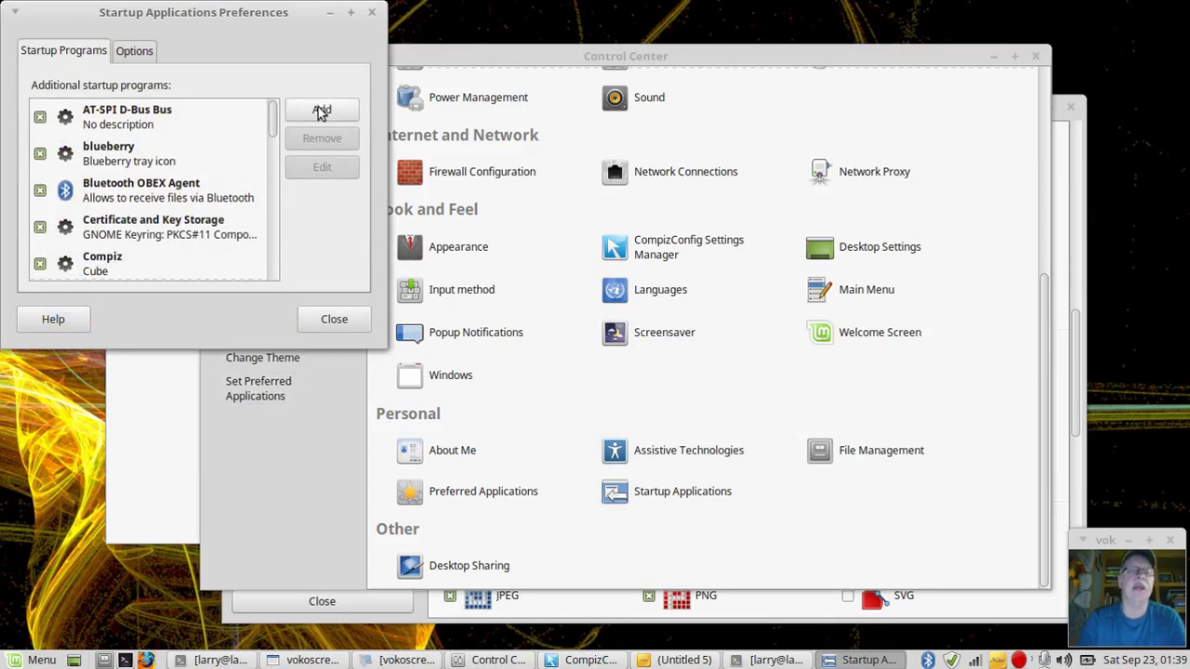
- Open the Compiz startup program for editing, check its name, command and comment, and save it
click(102, 267)
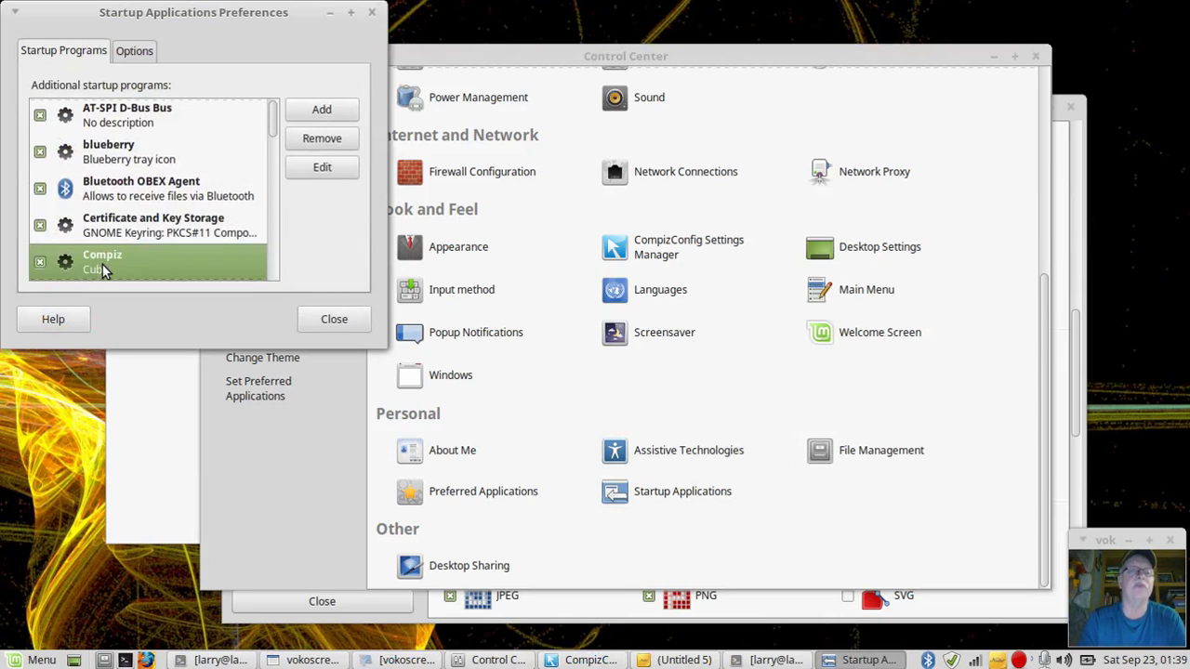
double_click(102, 265)
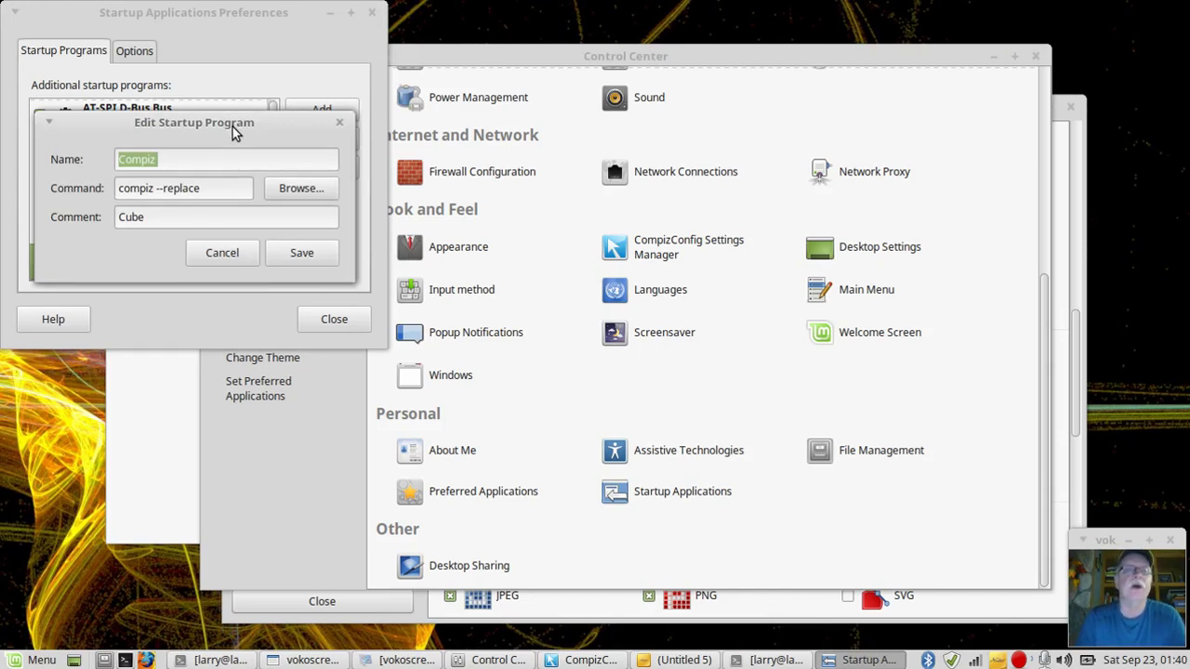
click(296, 258)
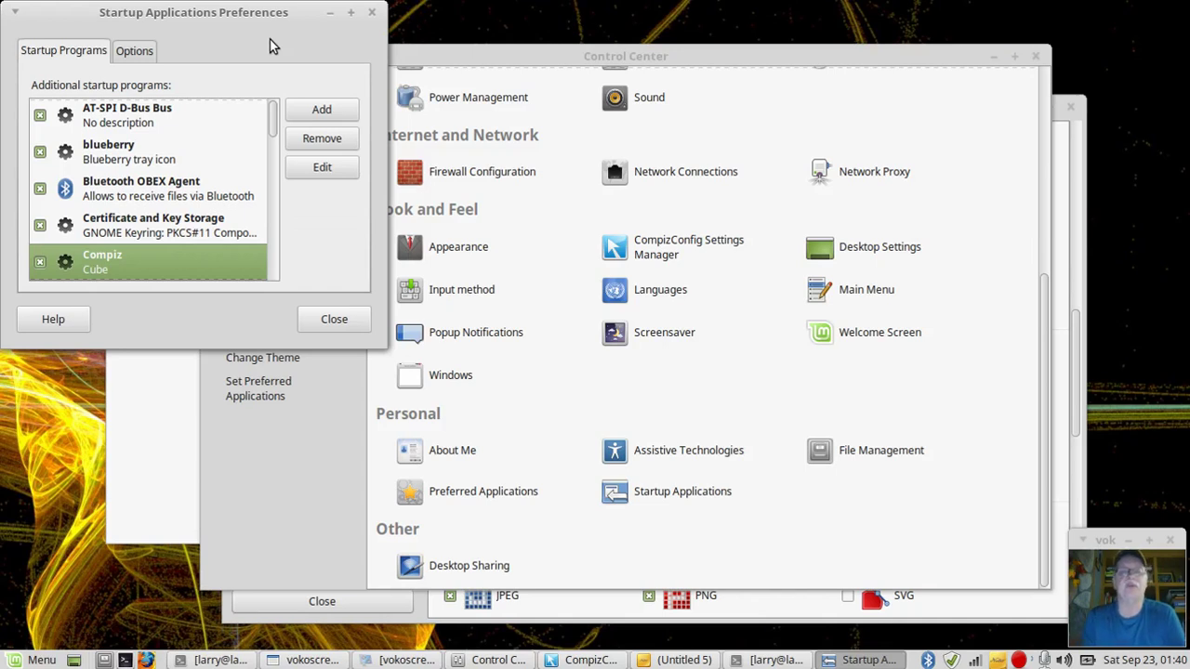
- Reopen the Compiz startup program, highlight its command, cancel the edit, and close Startup Applications Preferences
double_click(132, 262)
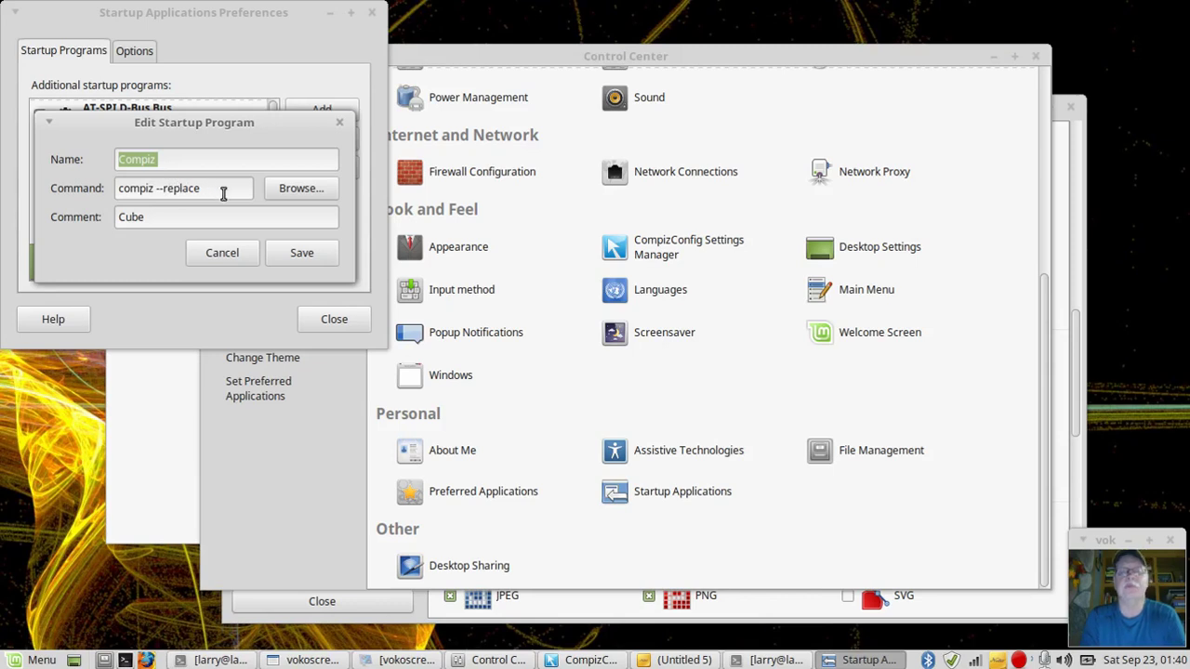
drag(227, 188, 104, 191)
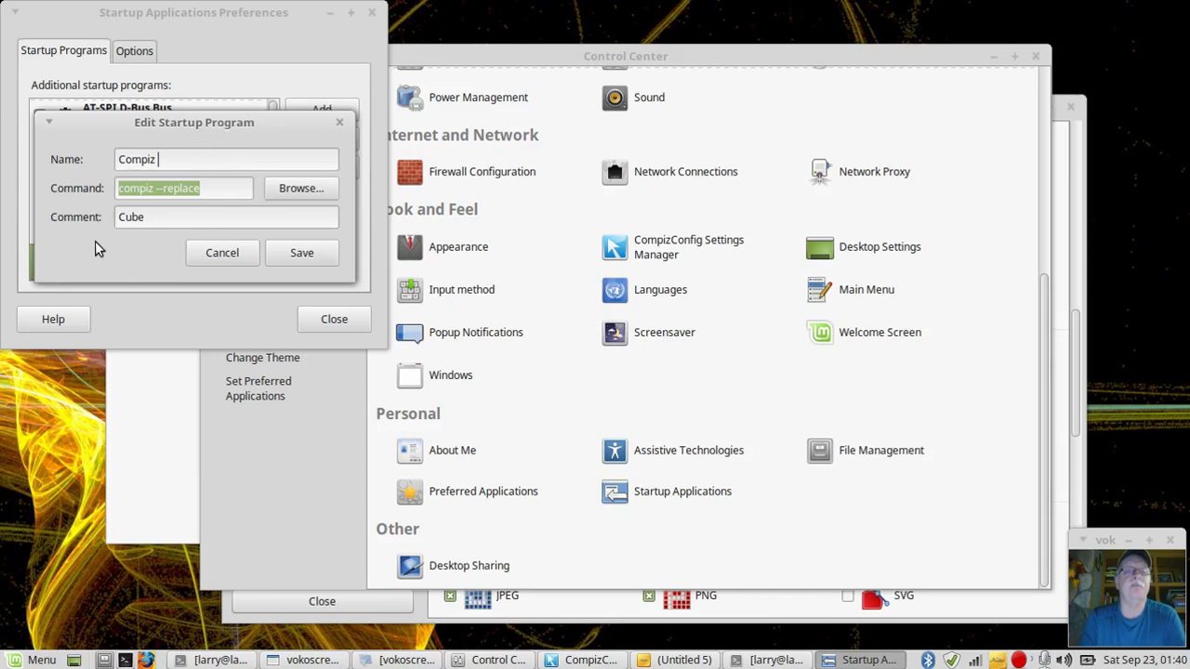
click(228, 253)
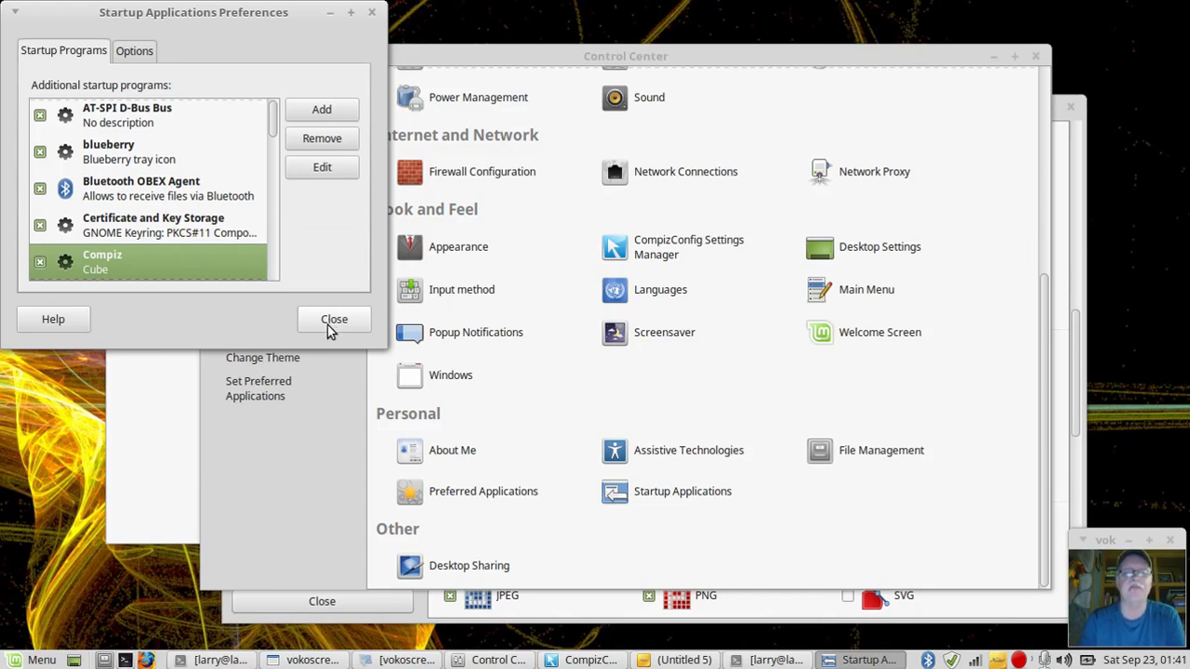
click(333, 321)
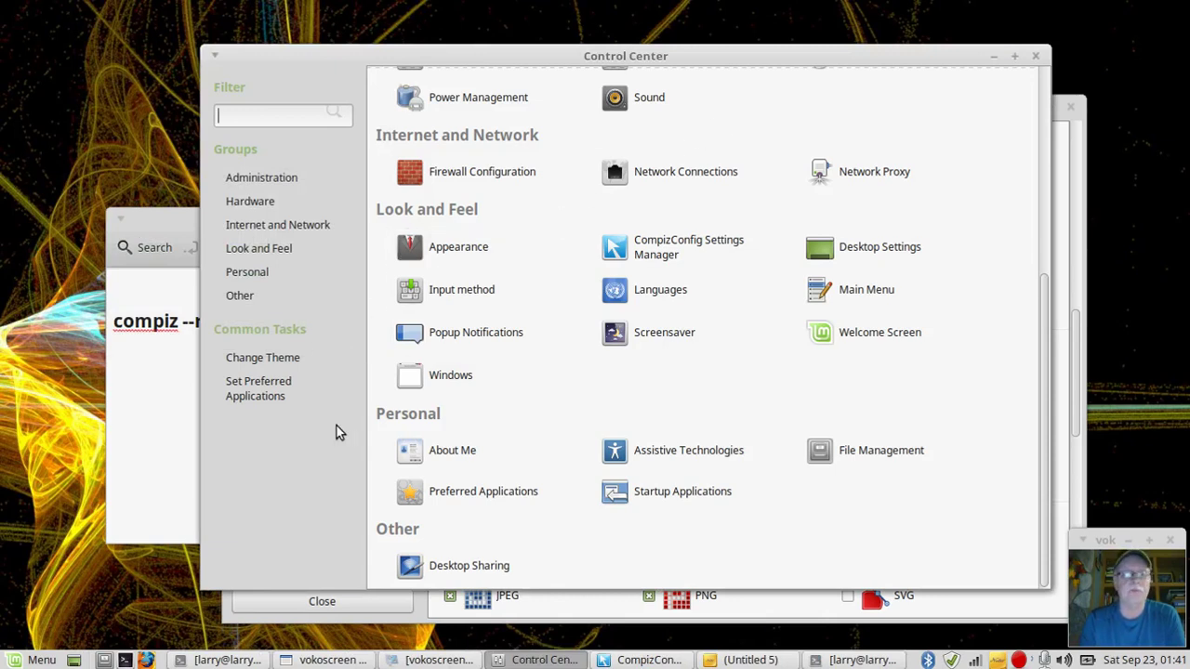
- Minimize the Control Center, CompizConfig Settings Manager and the note, and switch to vokoscreen
click(995, 60)
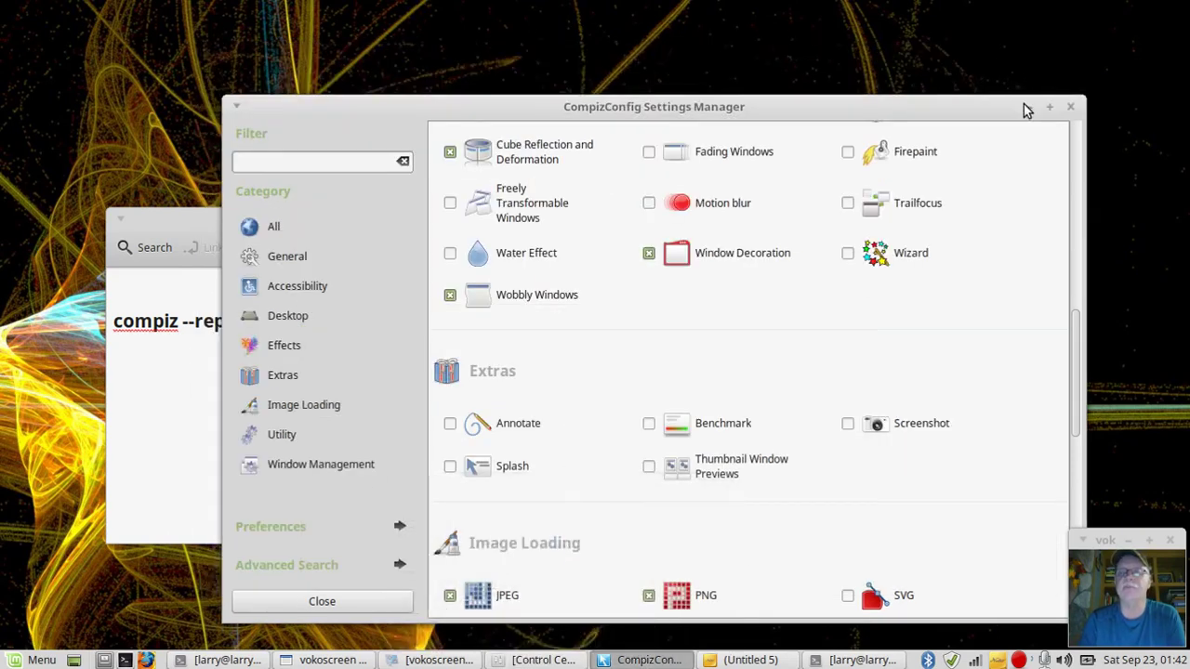
click(1028, 106)
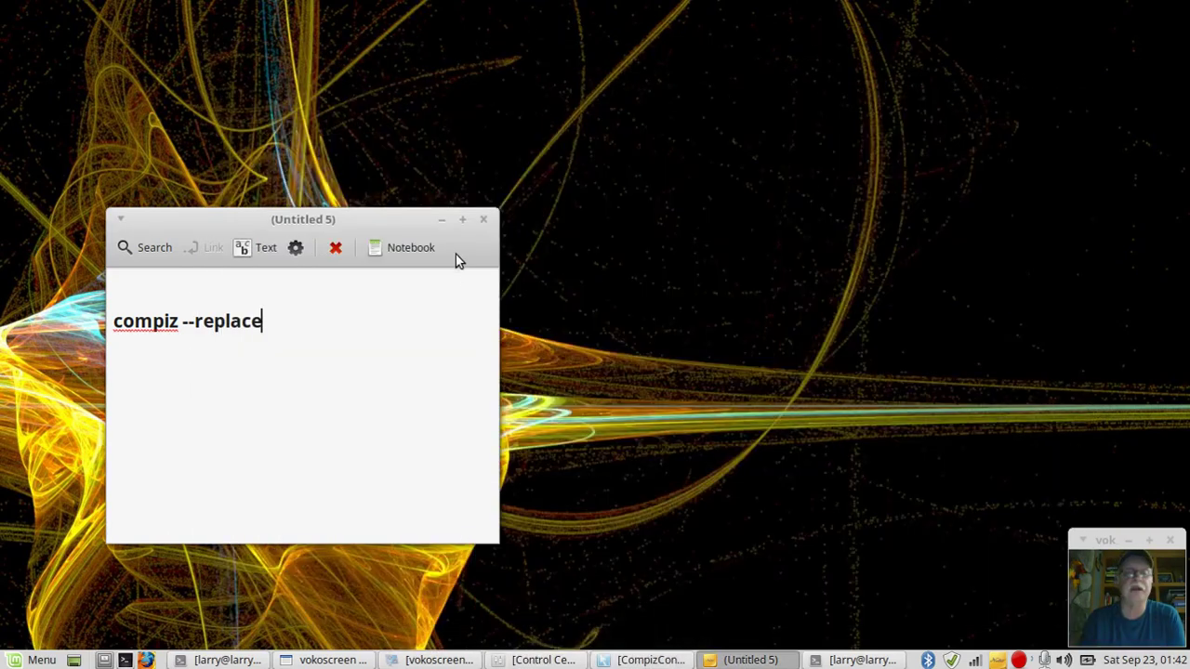
click(441, 221)
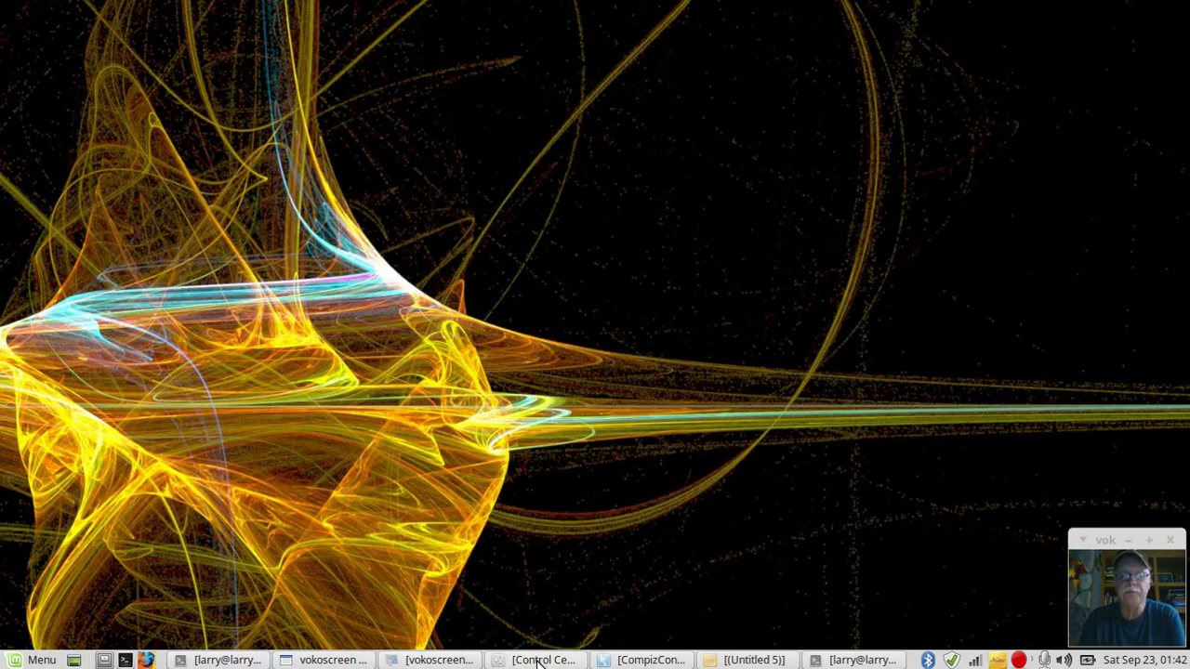
click(417, 660)
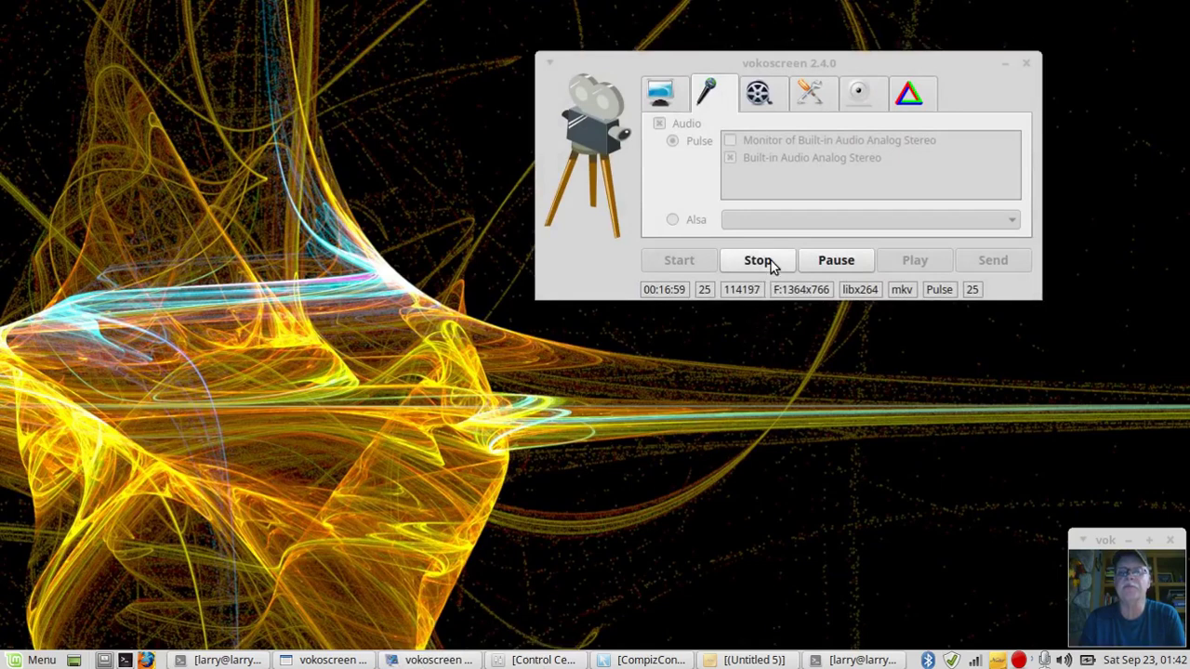